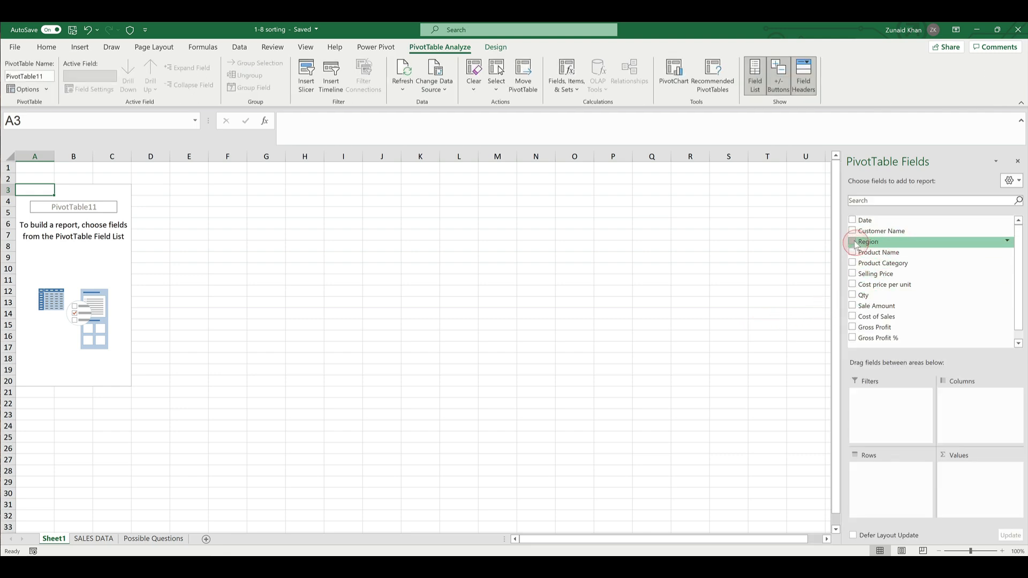
# Build the PivotTable with Product Category as rows, Region as columns and Sale Amount as summed values.
pyautogui.click(853, 263)
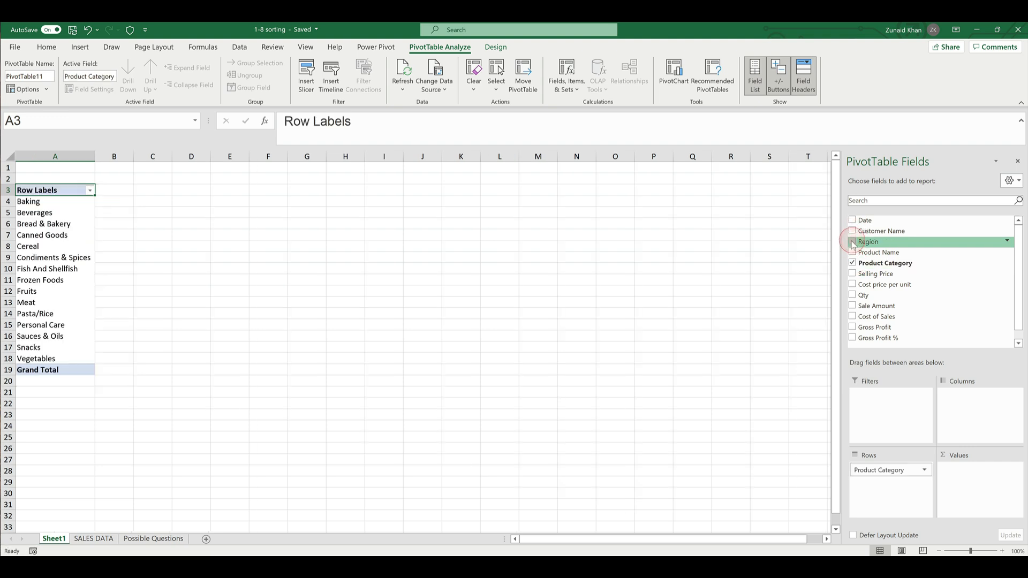
pyautogui.click(852, 243)
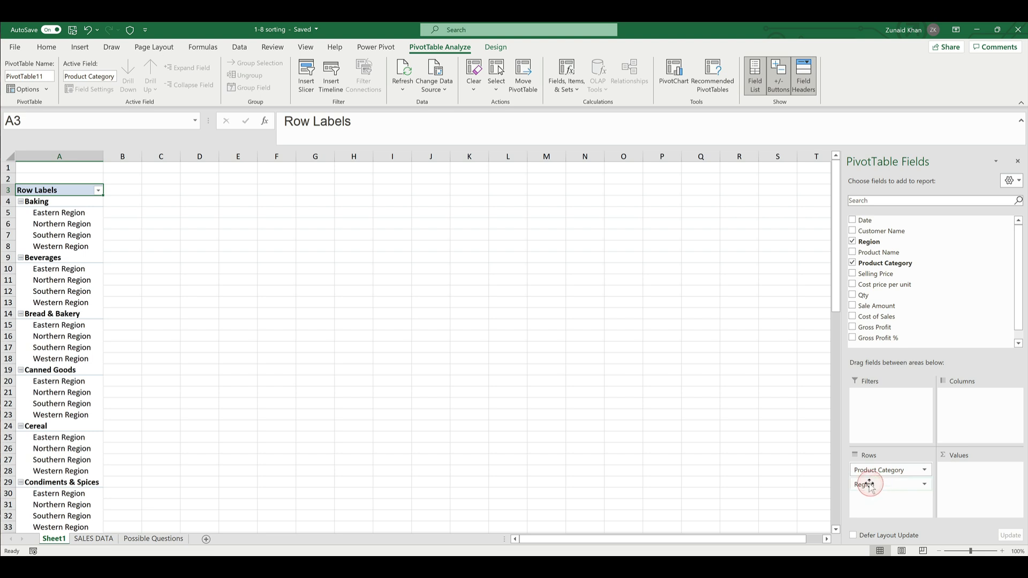
pyautogui.moveTo(870, 484); pyautogui.dragTo(952, 388)
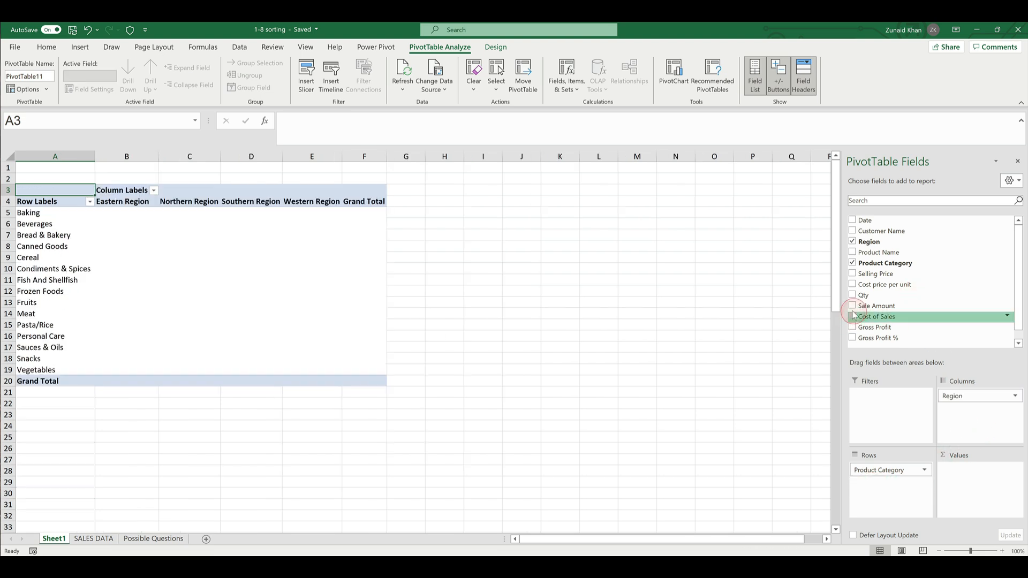
pyautogui.moveTo(855, 306); pyautogui.dragTo(220, 291)
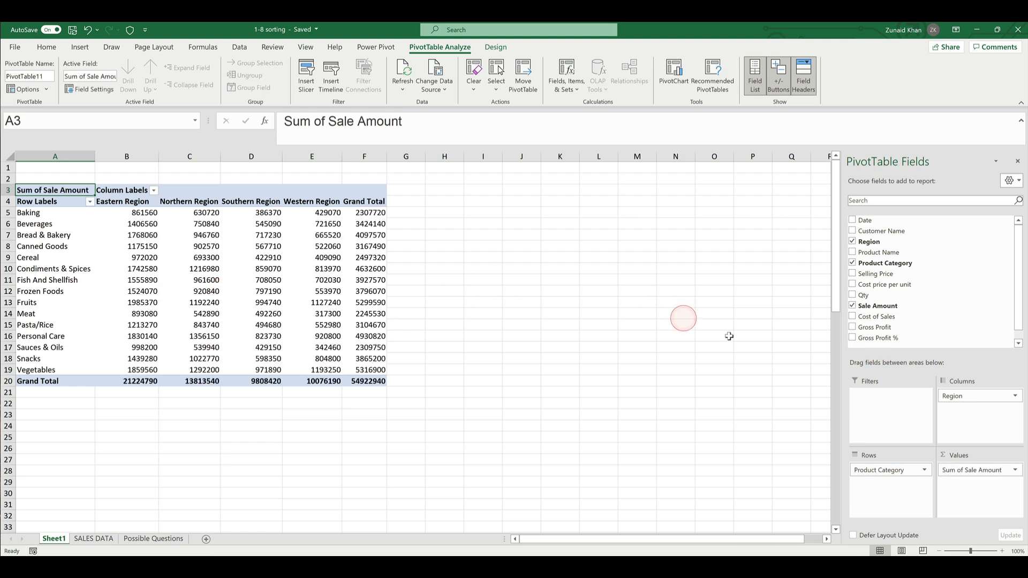
# Format the values in columns B to F with thousands separators and no decimal places.
pyautogui.moveTo(127, 156); pyautogui.dragTo(373, 165)
pyautogui.click(46, 47)
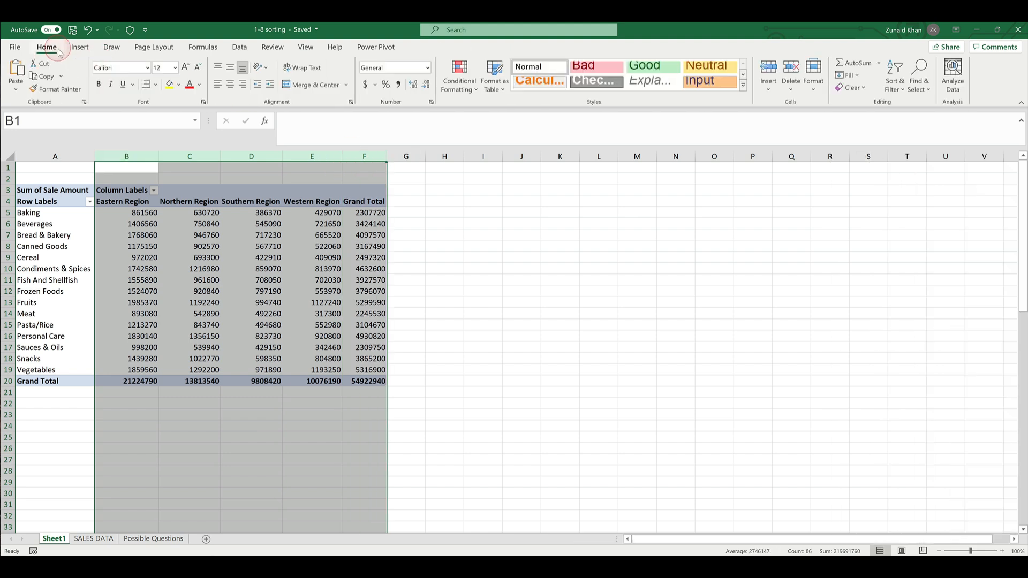
pyautogui.click(398, 85)
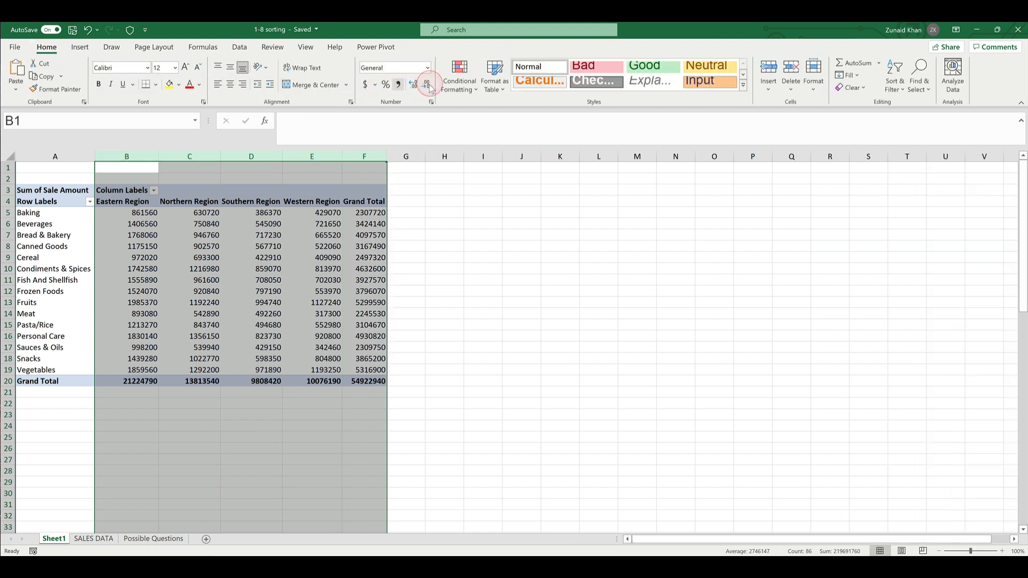
pyautogui.click(426, 84)
pyautogui.click(426, 84)
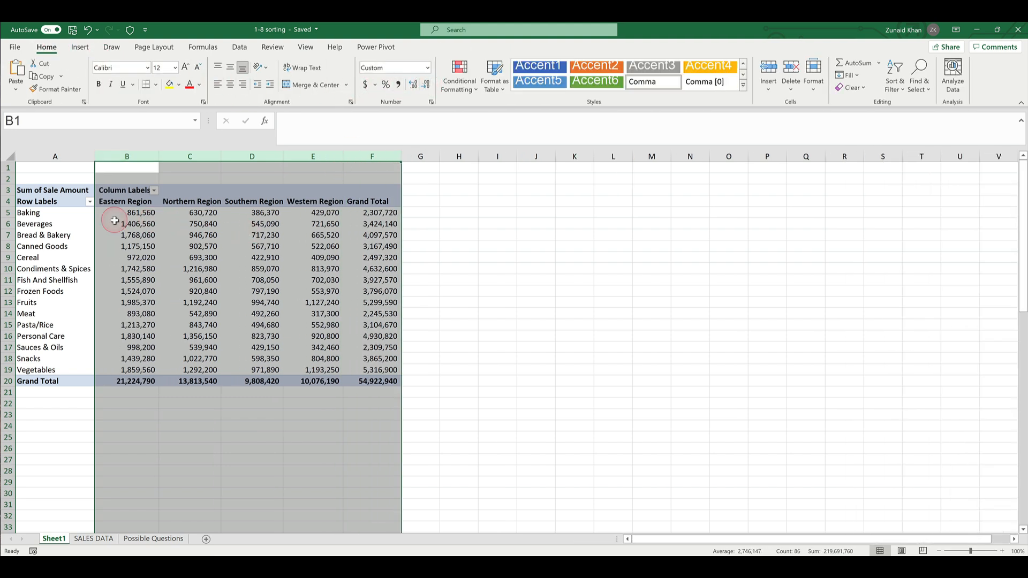
# Sort the Product Category row labels alphabetically from Z to A.
pyautogui.click(40, 213)
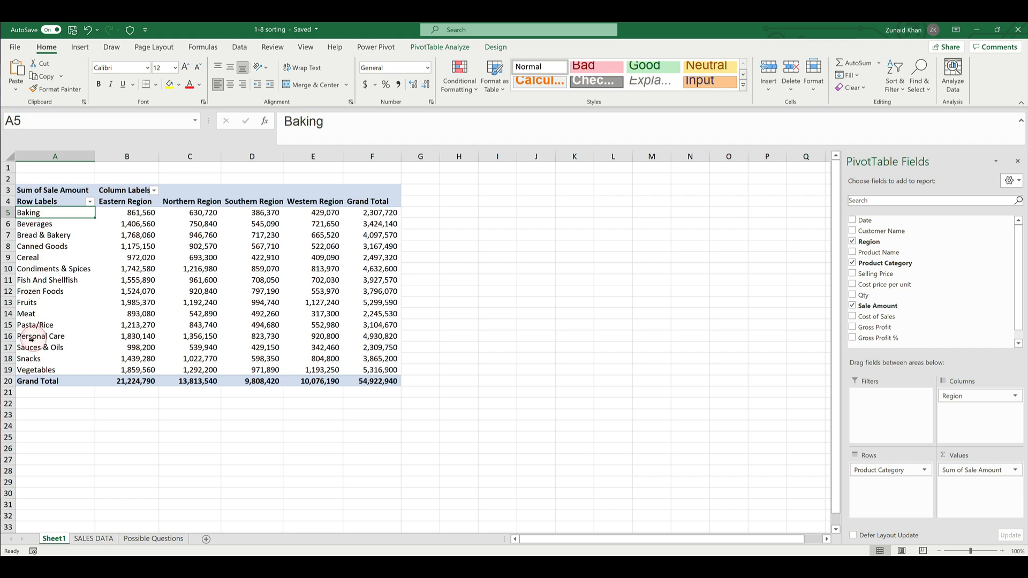
pyautogui.click(90, 202)
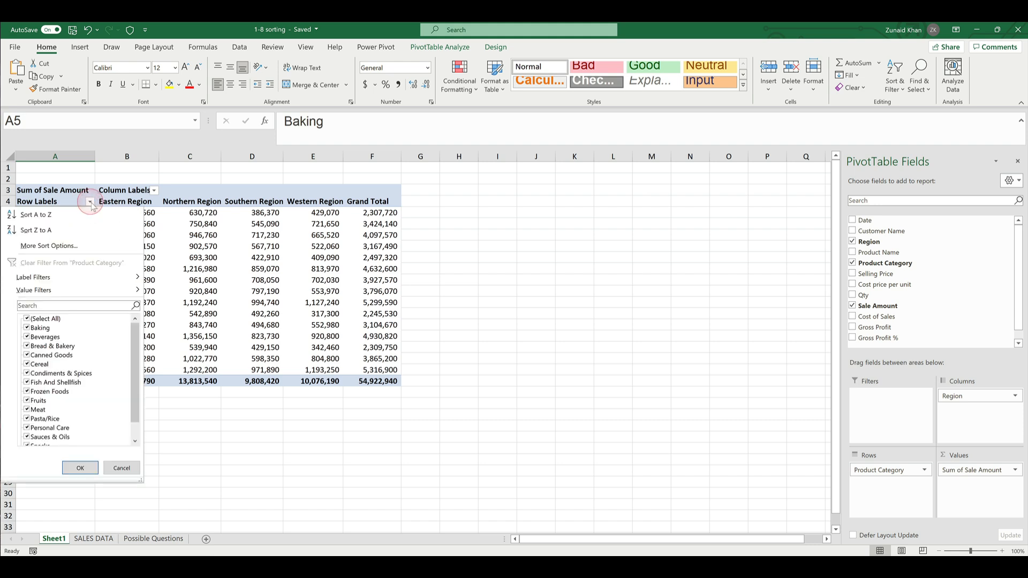
pyautogui.click(37, 230)
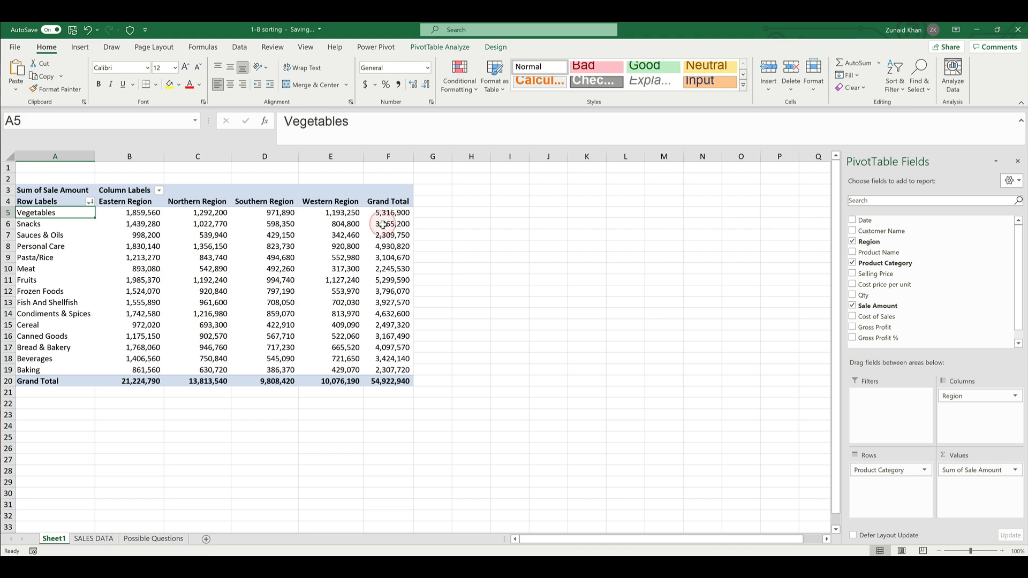
# Sort the Product Category rows in descending order by Sum of Sale Amount.
pyautogui.click(371, 283)
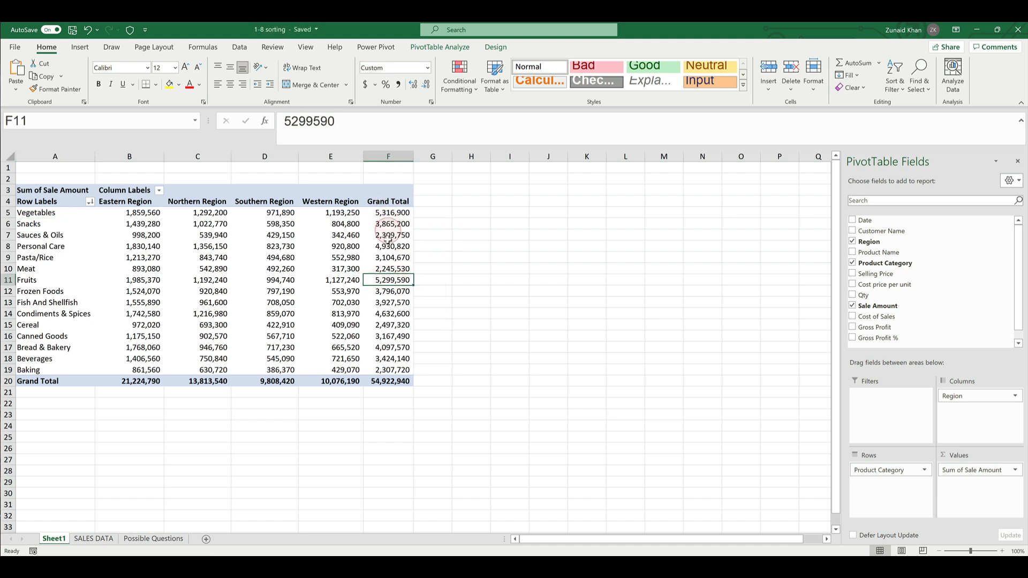
pyautogui.click(89, 202)
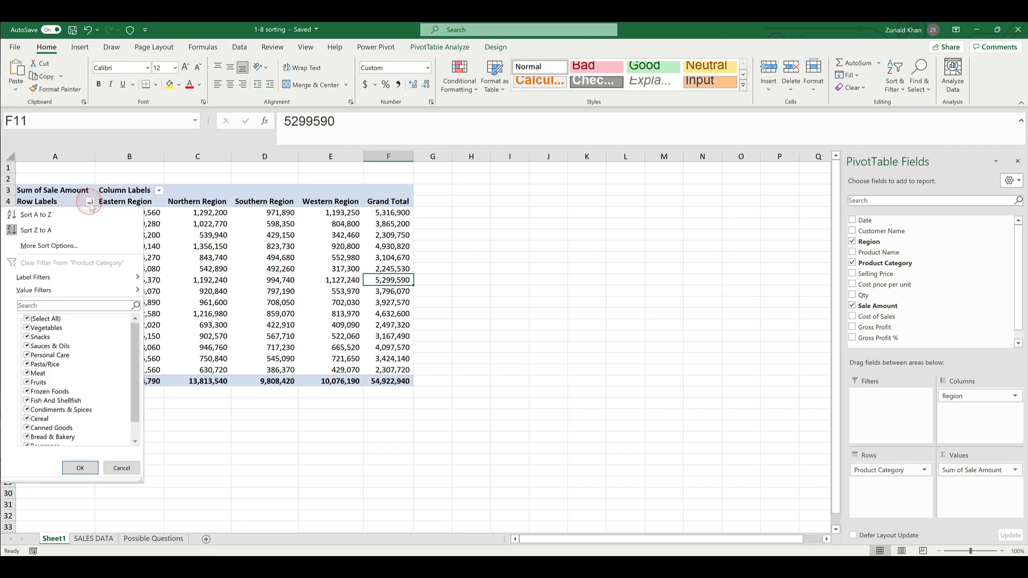
pyautogui.click(47, 248)
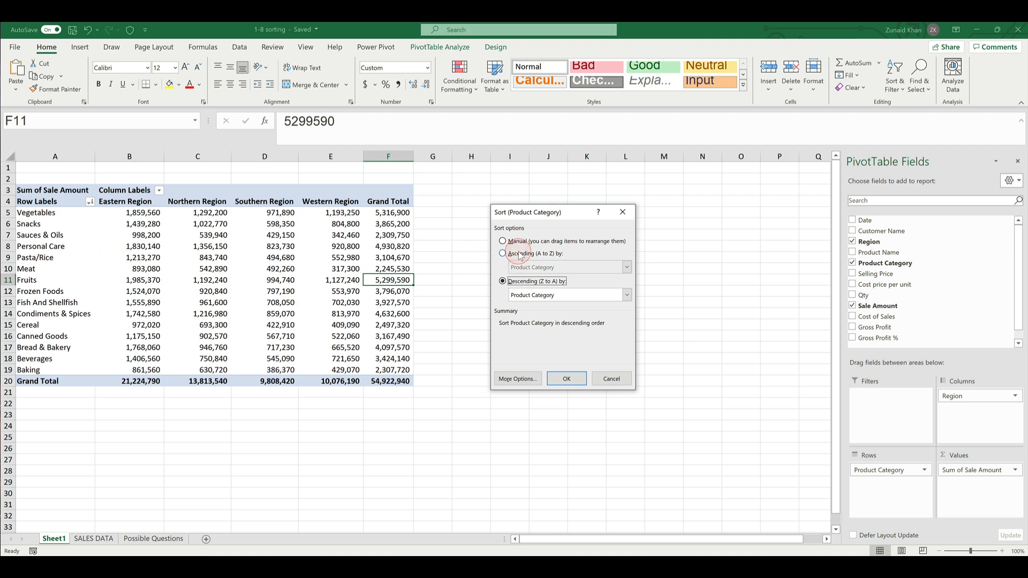
pyautogui.click(519, 241)
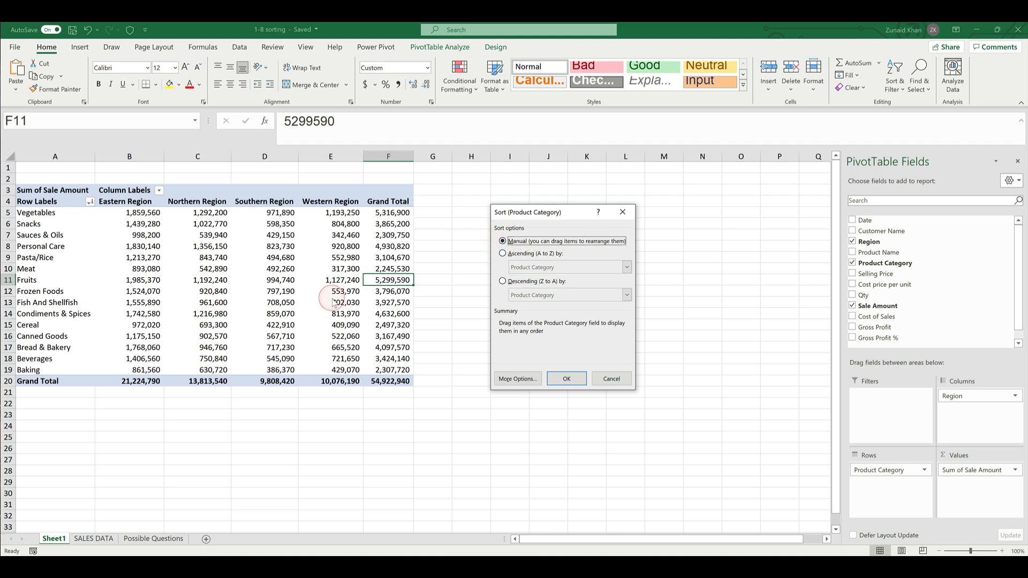
pyautogui.click(529, 257)
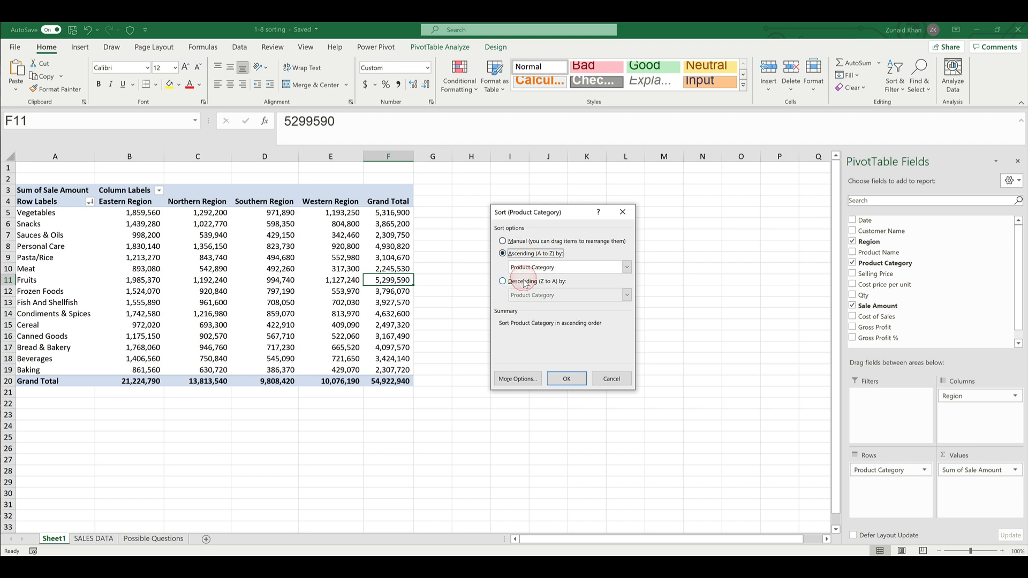
pyautogui.click(525, 282)
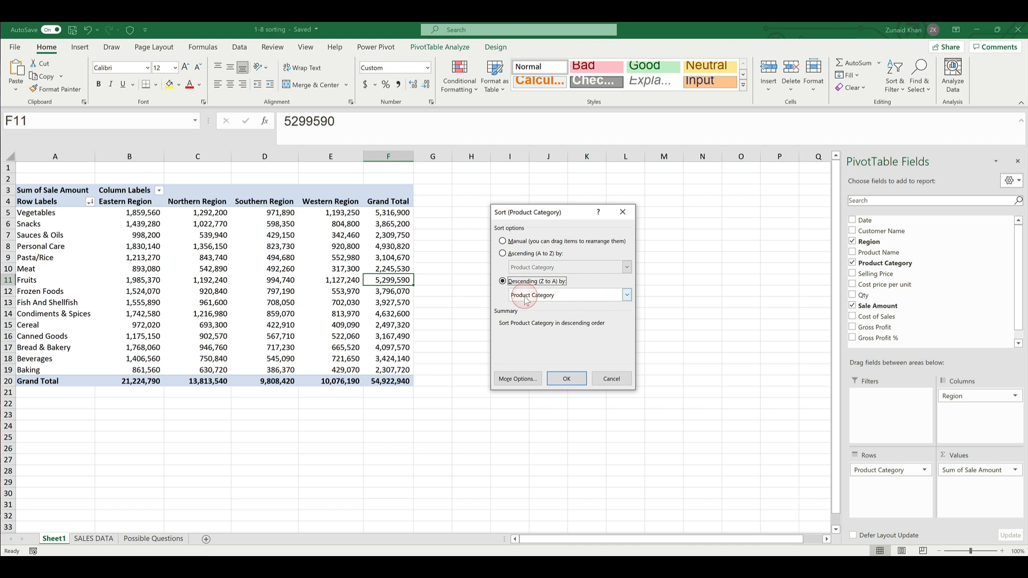
pyautogui.click(626, 295)
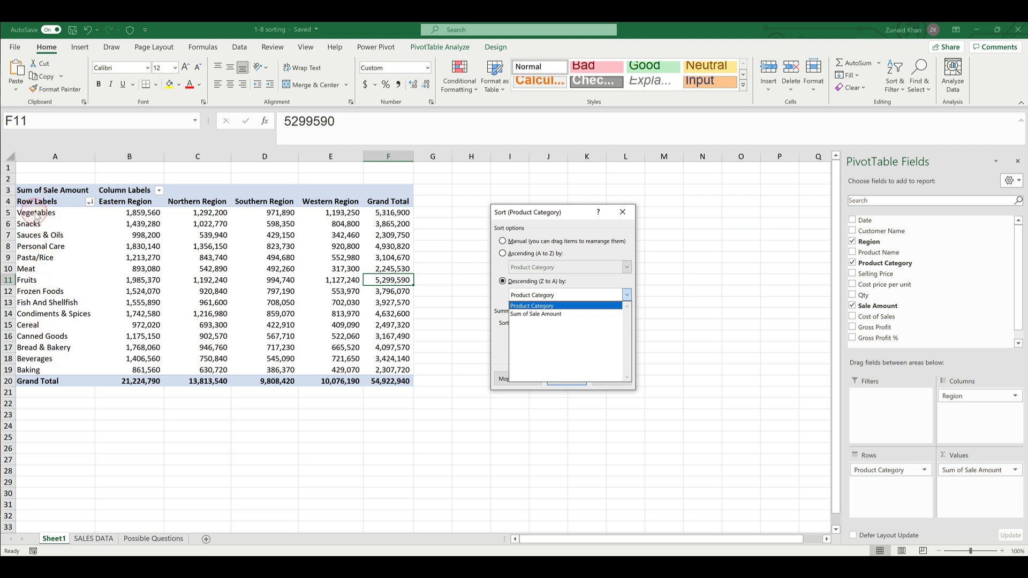
pyautogui.click(537, 314)
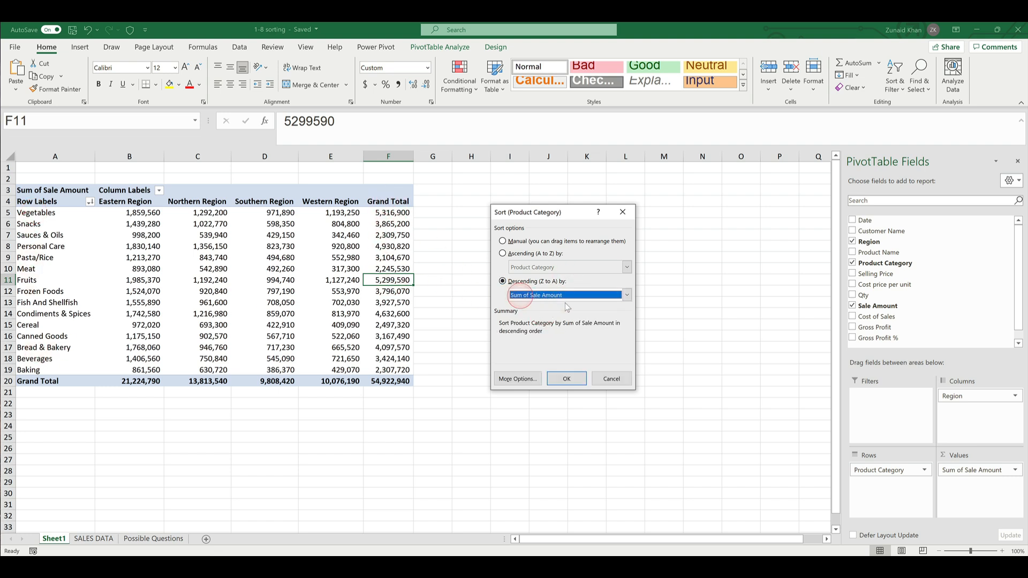
pyautogui.click(566, 380)
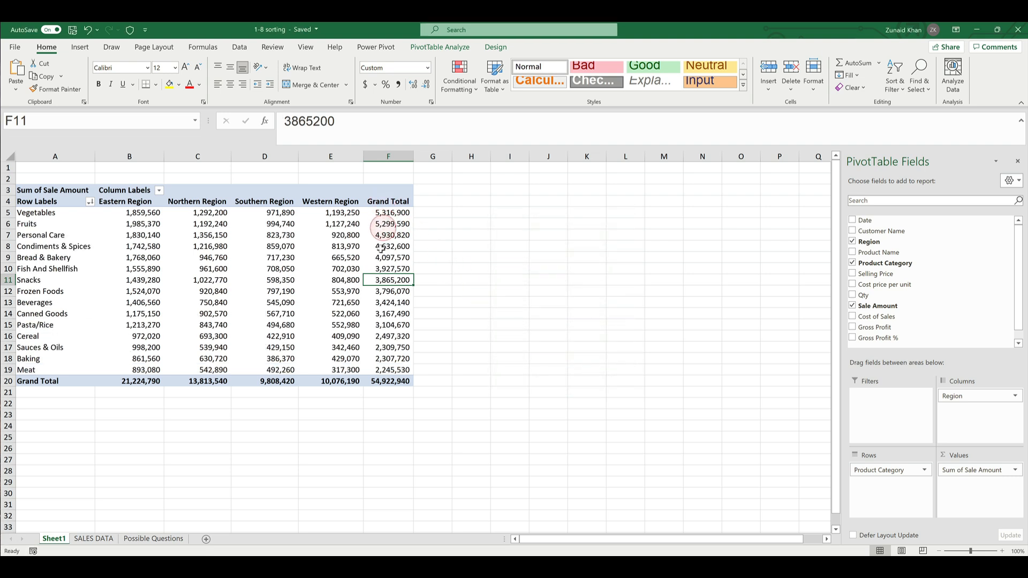
# Compare the grand totals of the first categories, Vegetables, Fruits and Personal Care, with the last ones, Baking and Meat.
pyautogui.moveTo(402, 370)
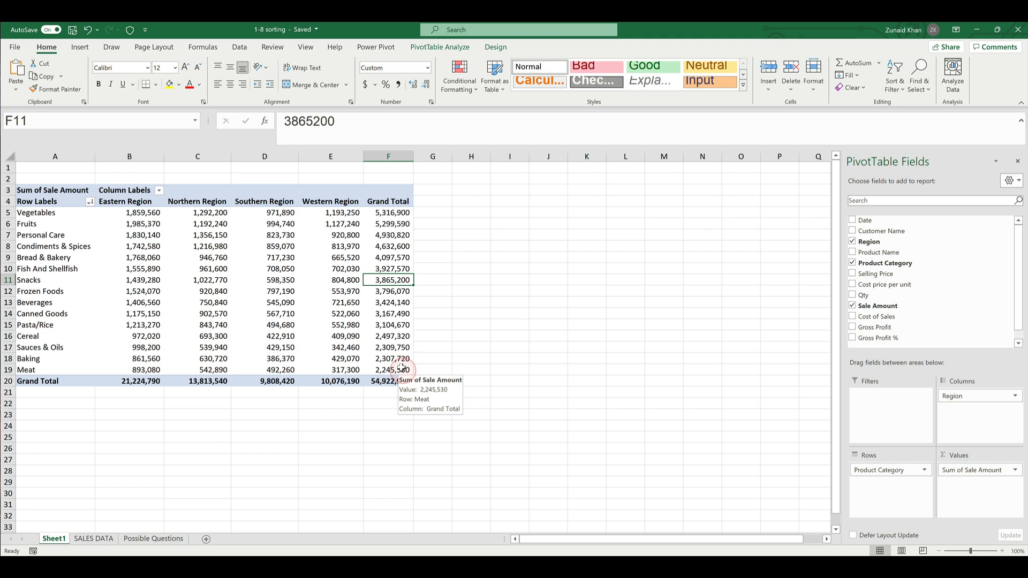
pyautogui.click(391, 213)
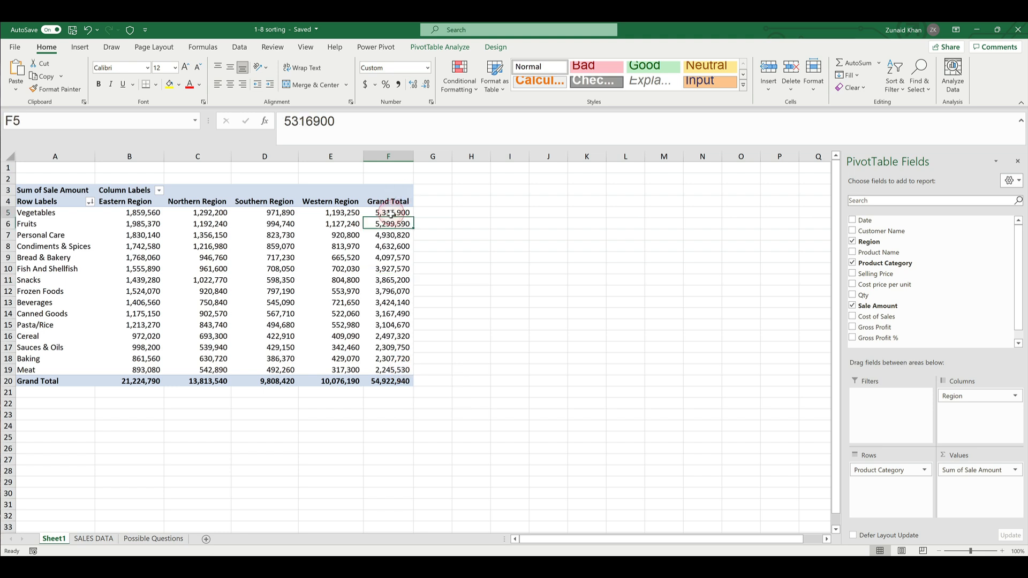
pyautogui.click(42, 215)
pyautogui.click(406, 212)
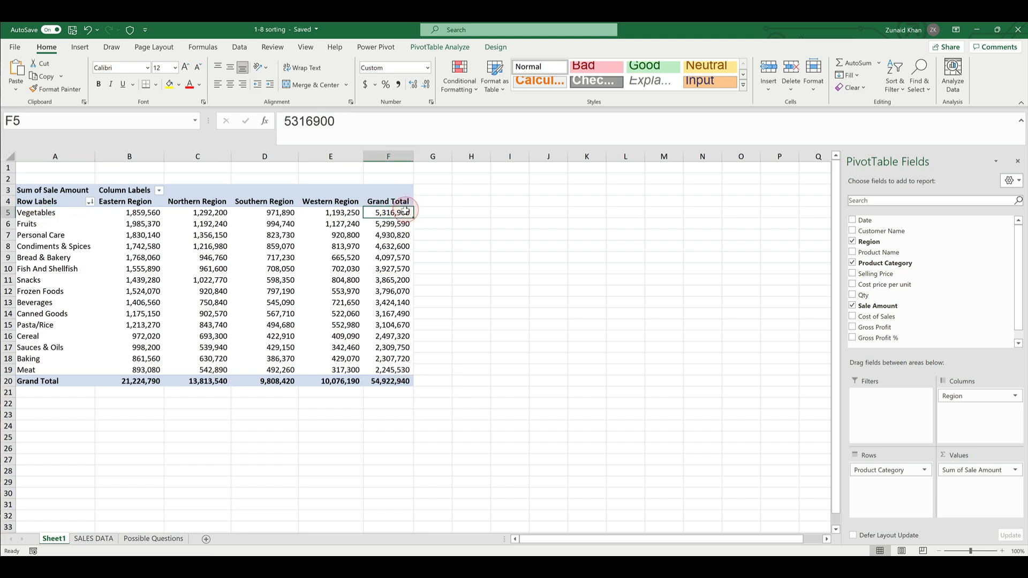
pyautogui.click(19, 224)
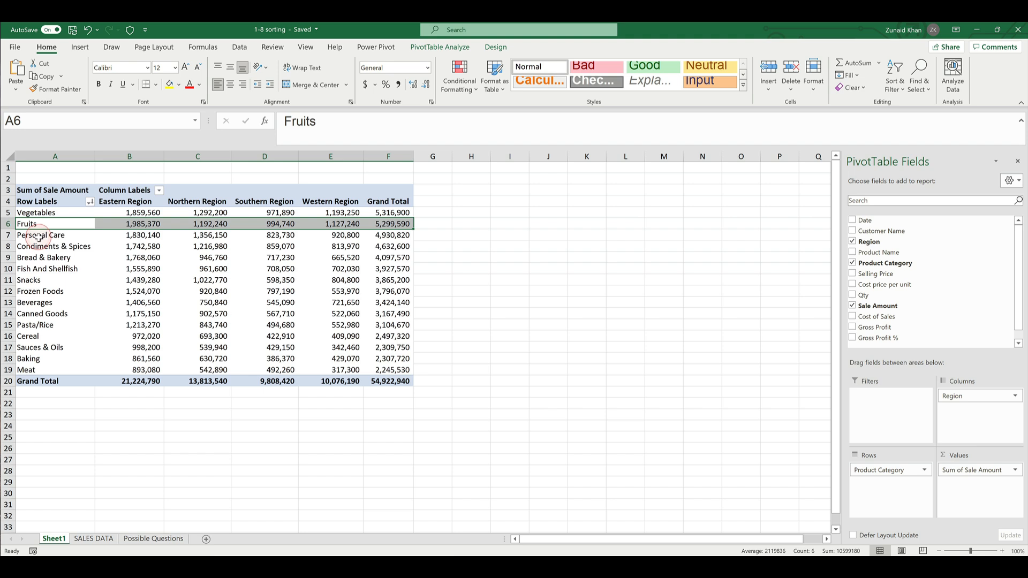
pyautogui.click(39, 236)
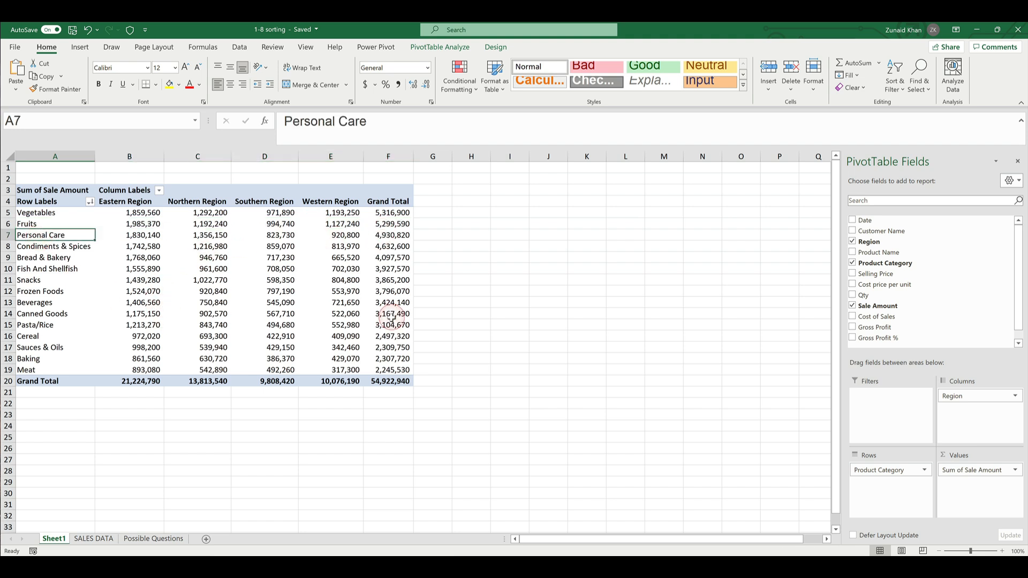
pyautogui.click(381, 213)
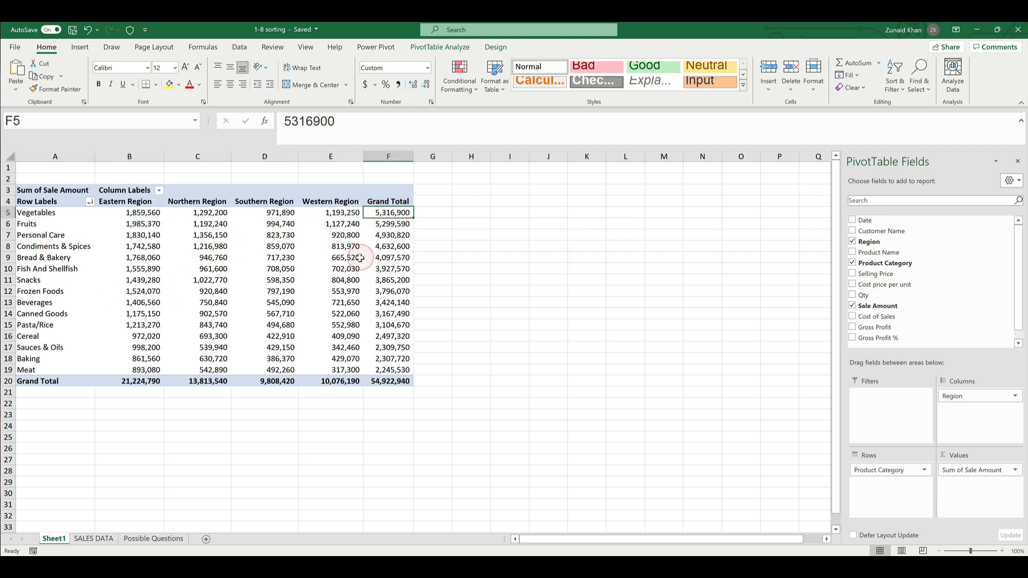
pyautogui.click(48, 369)
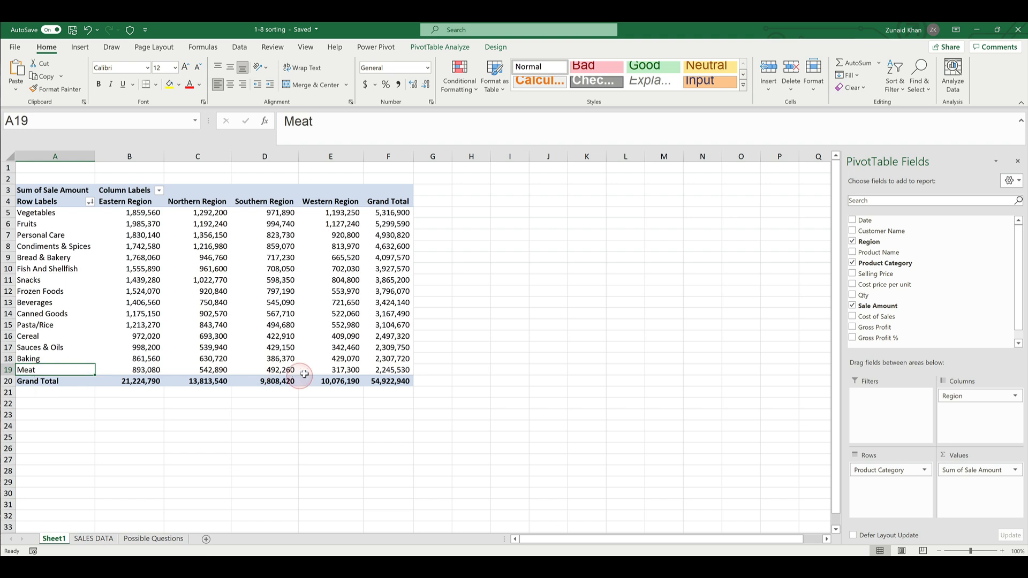
pyautogui.click(378, 370)
pyautogui.click(51, 359)
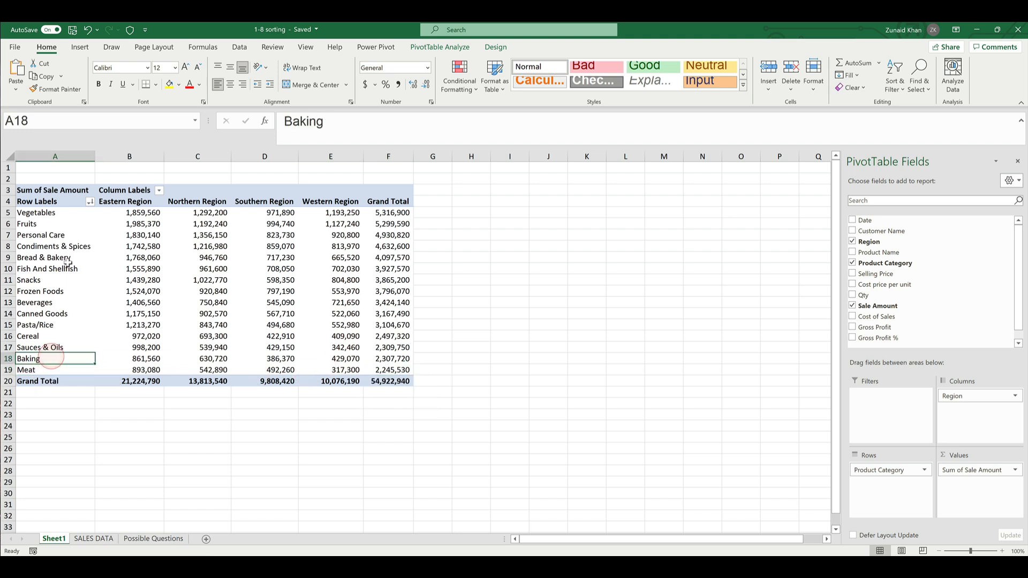
# Sort the Product Category rows in ascending order by Sum of Sale Amount.
pyautogui.click(90, 203)
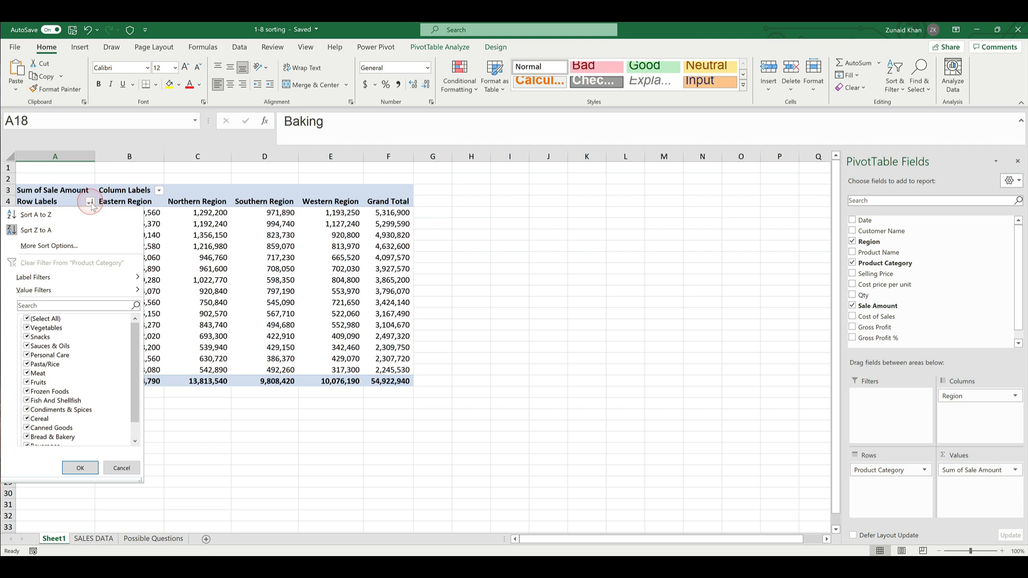
pyautogui.click(48, 246)
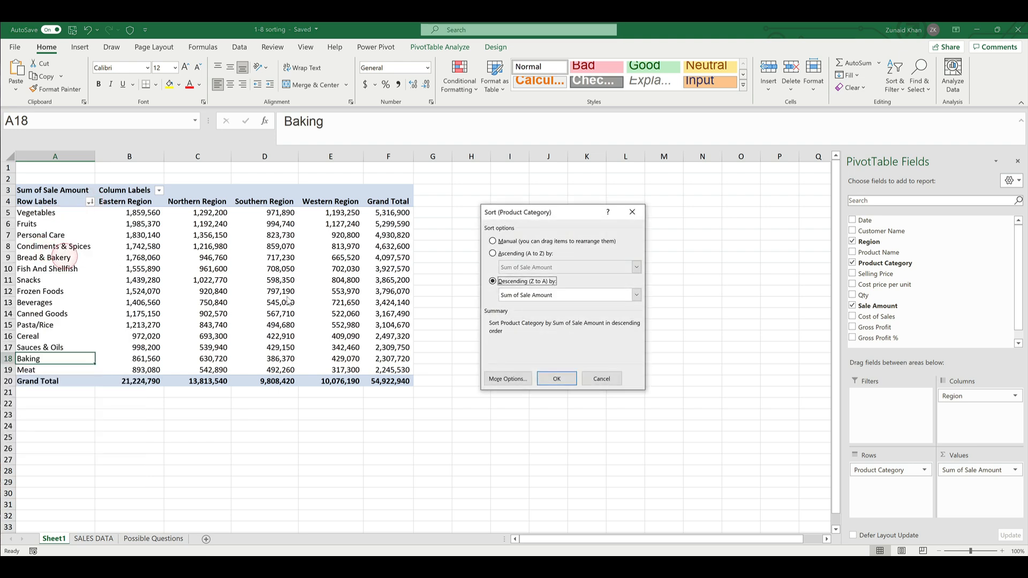
pyautogui.click(540, 256)
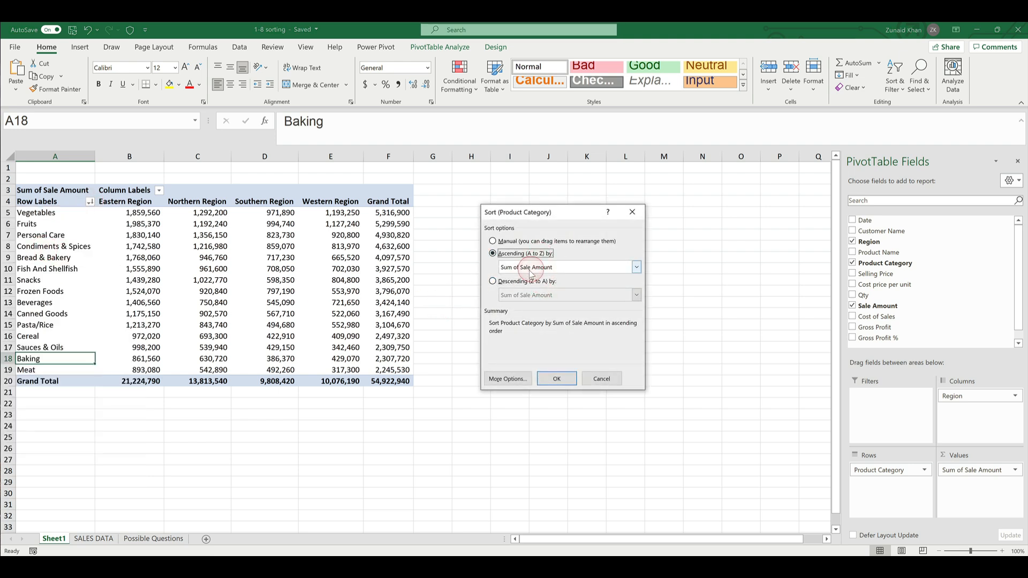
pyautogui.click(529, 268)
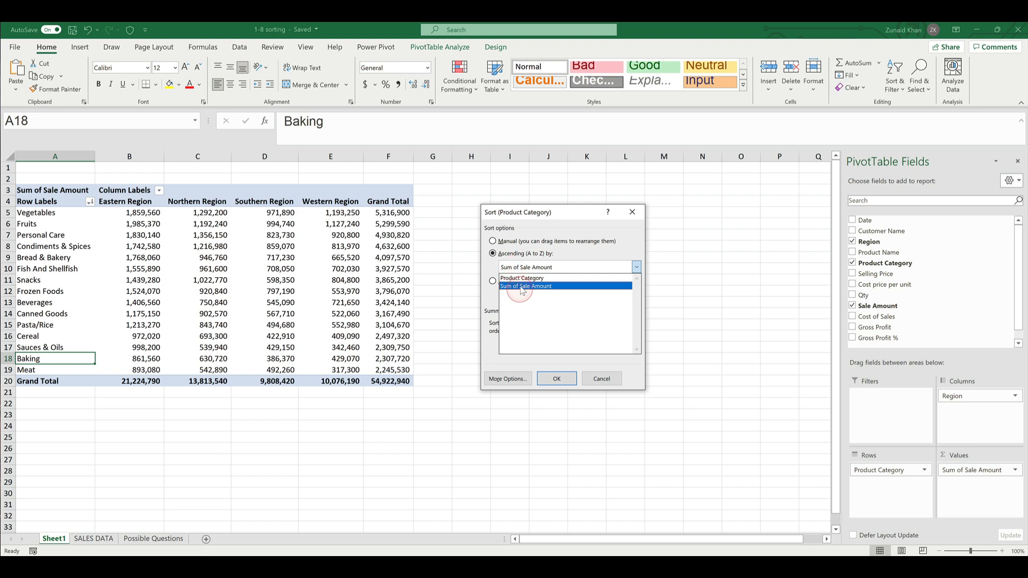
pyautogui.click(522, 286)
pyautogui.click(555, 379)
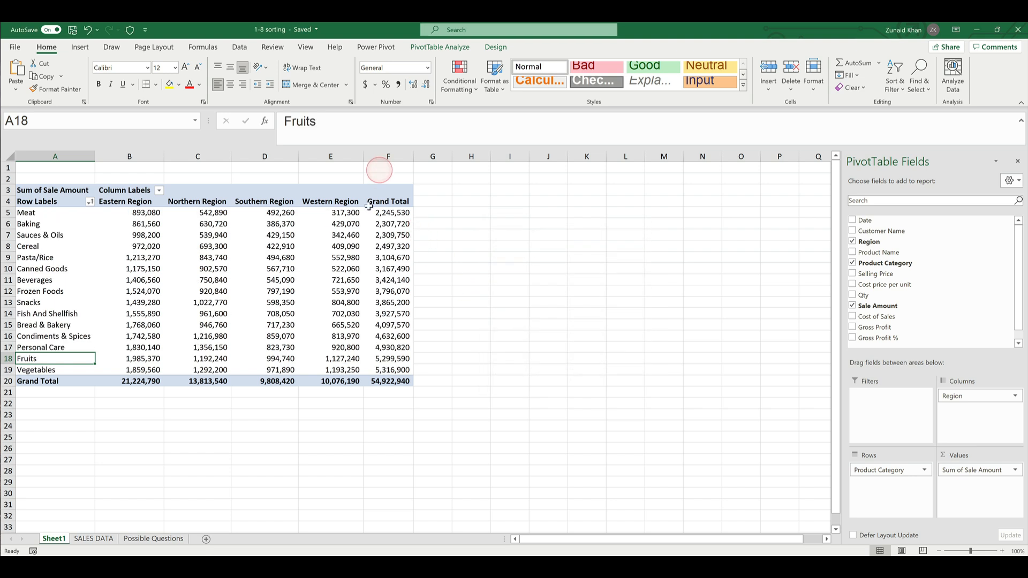
# Switch the Product Category sort option to Manual so that items can be rearranged freely.
pyautogui.click(89, 202)
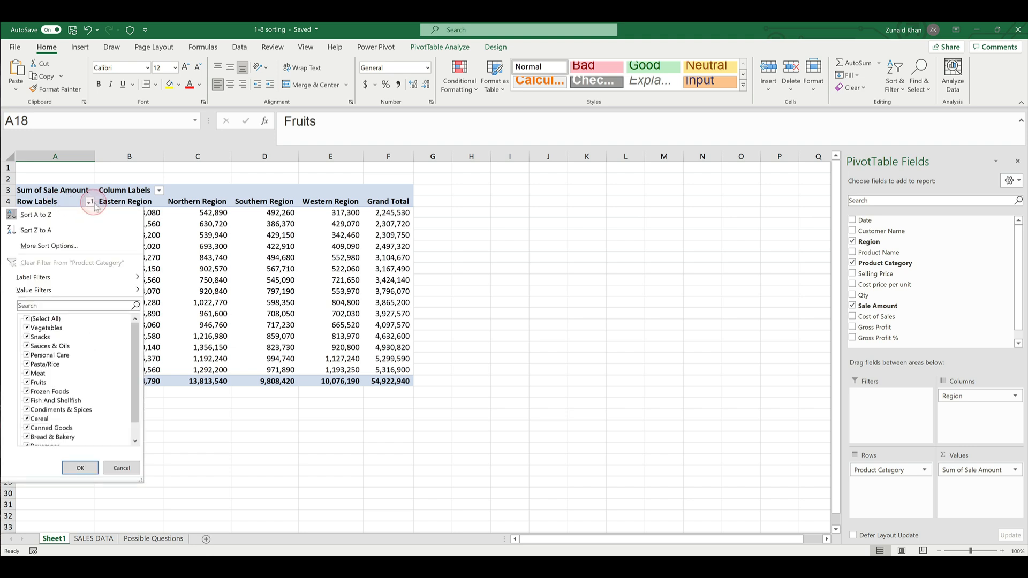
pyautogui.click(54, 247)
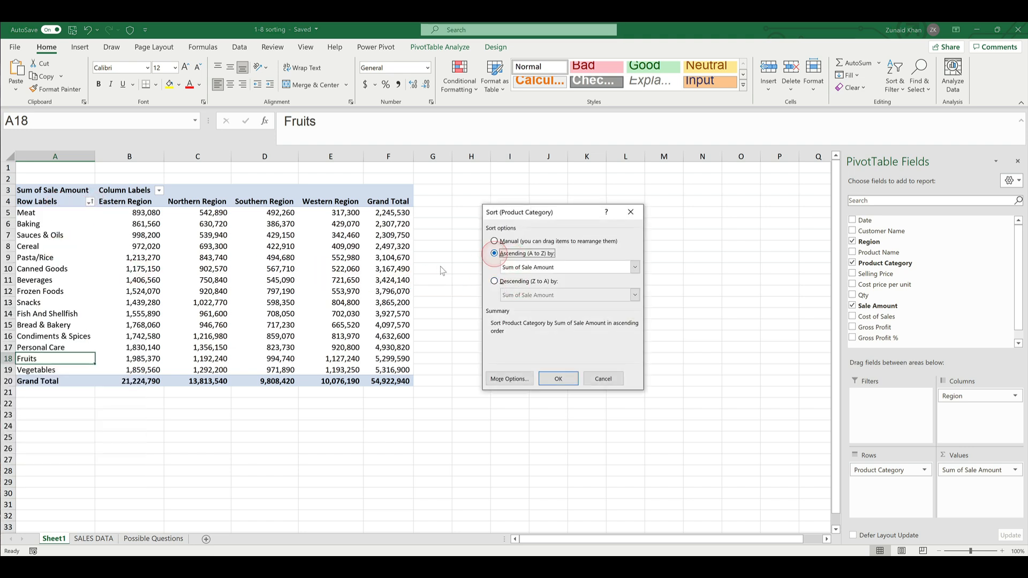
pyautogui.click(495, 242)
pyautogui.click(558, 378)
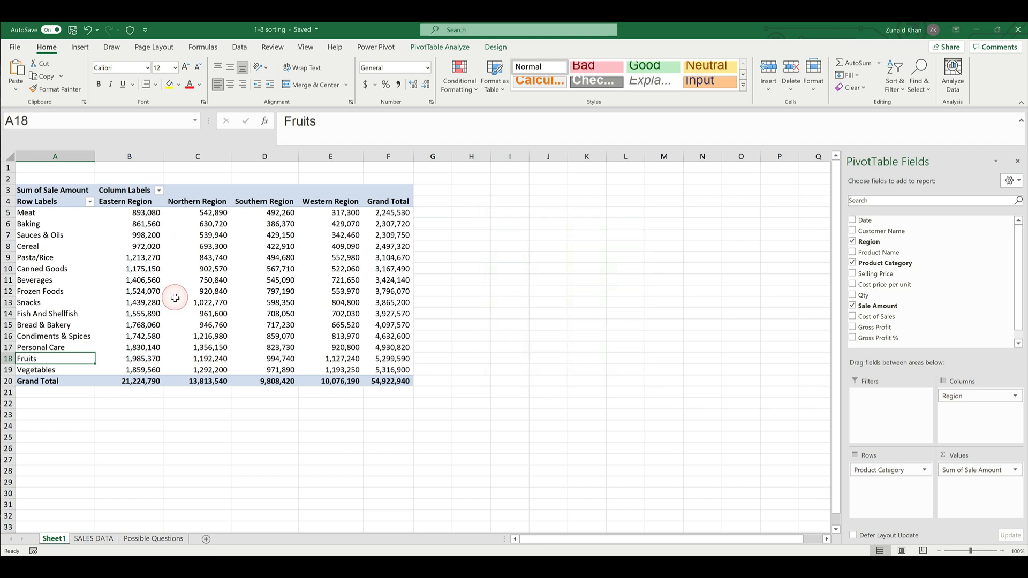
# Move the Meat row to the start of the Product Category list, above Vegetables.
pyautogui.click(48, 281)
pyautogui.click(47, 284)
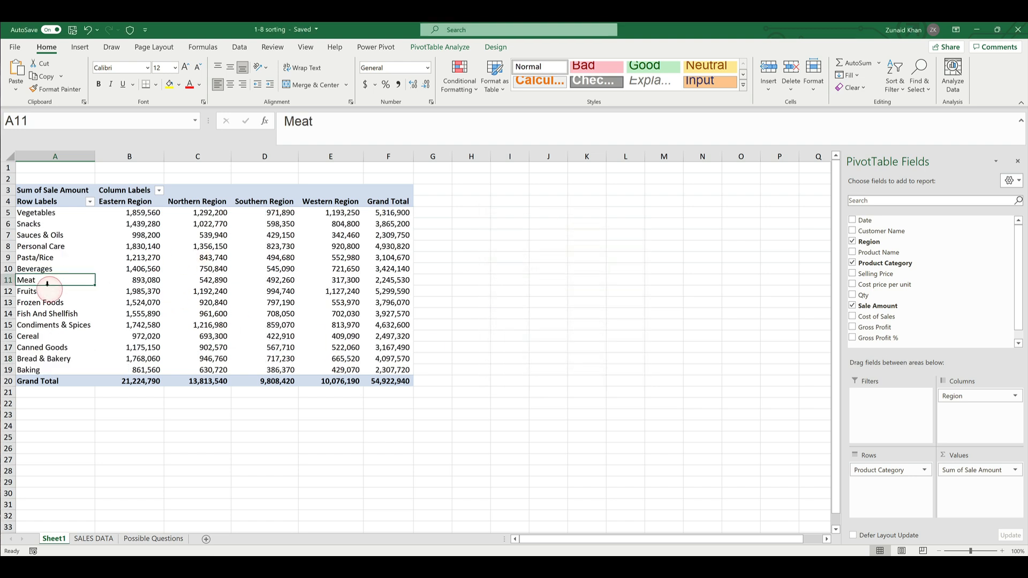
pyautogui.moveTo(46, 284); pyautogui.dragTo(62, 197)
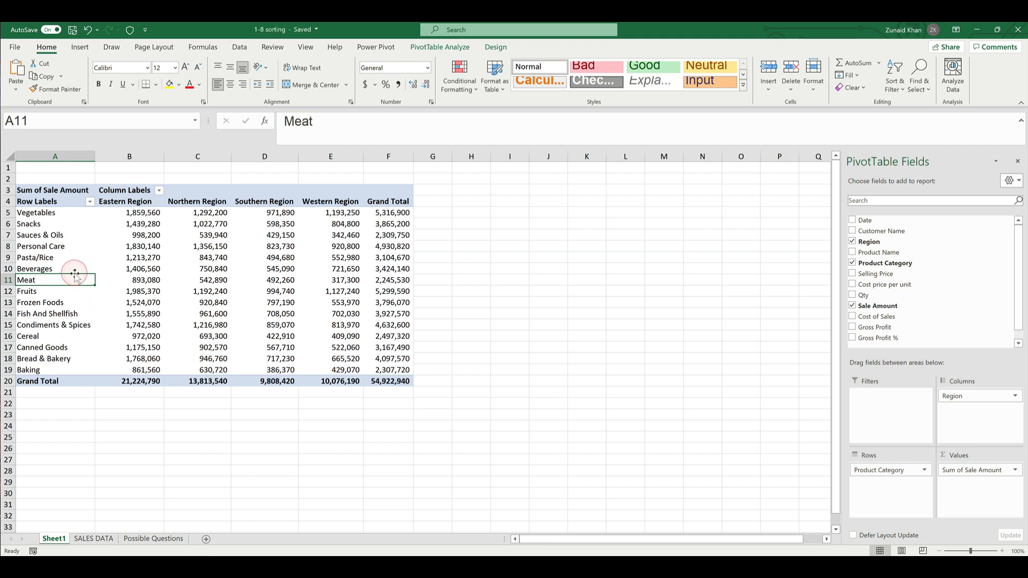
pyautogui.moveTo(75, 275); pyautogui.dragTo(82, 214)
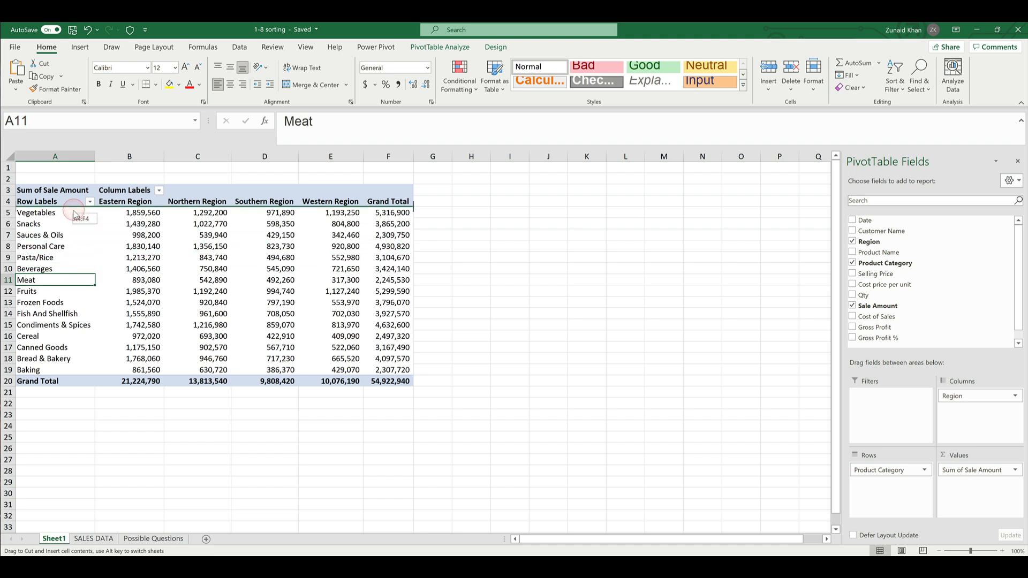
pyautogui.moveTo(73, 212); pyautogui.dragTo(74, 212)
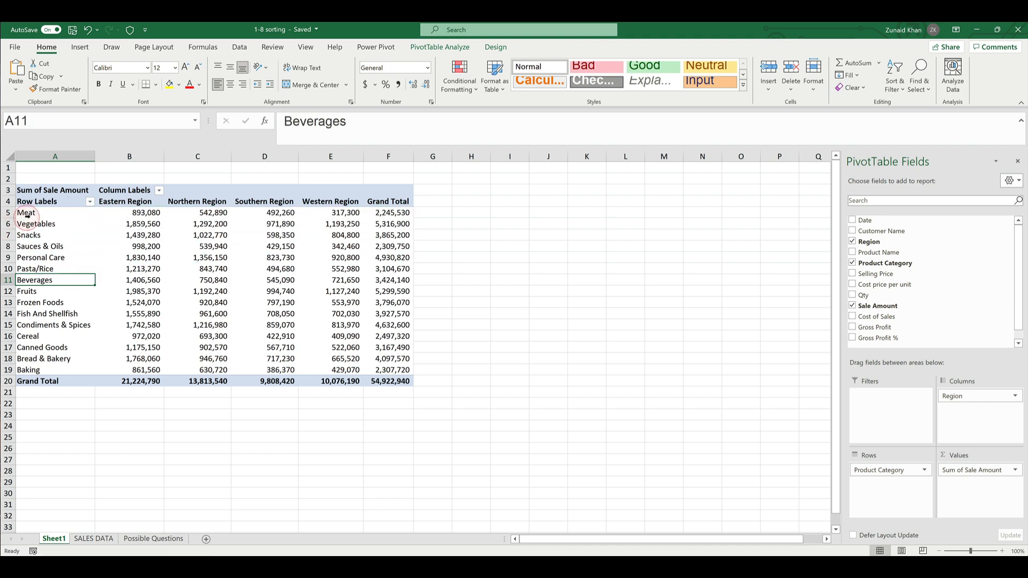
# Move the Personal Care row to the end of the Product Category list, below Baking.
pyautogui.click(61, 263)
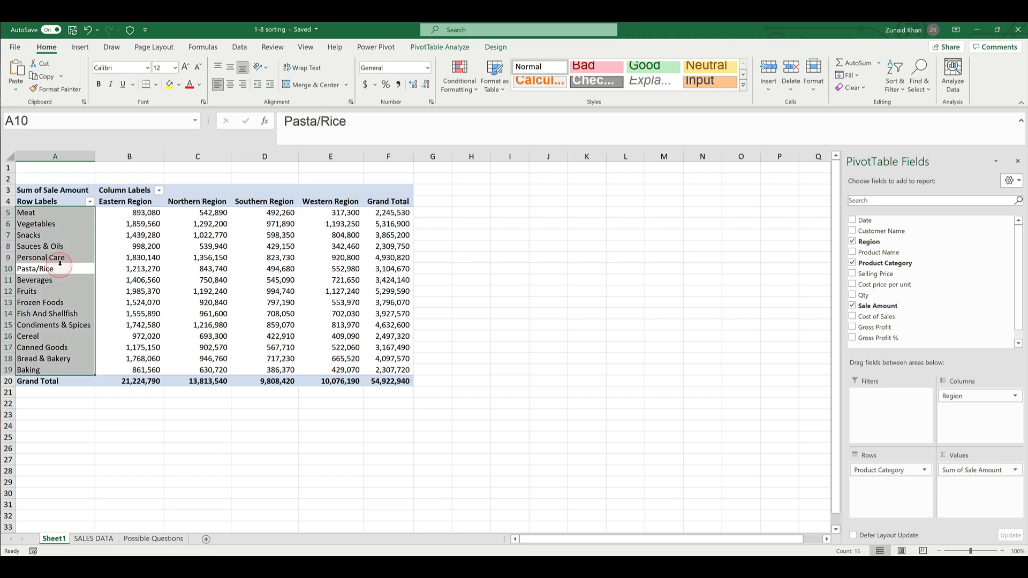
pyautogui.click(61, 258)
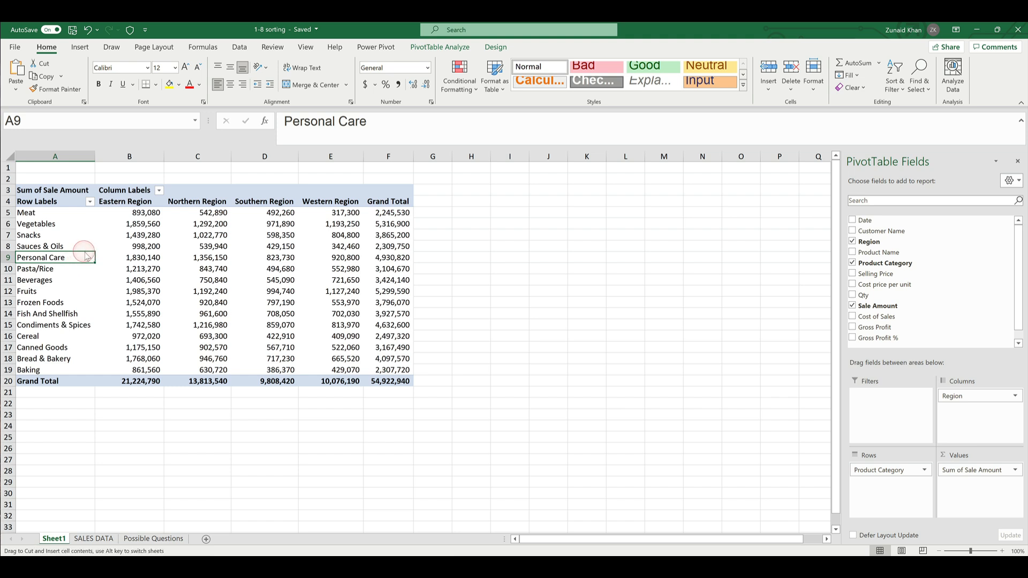
pyautogui.moveTo(84, 252); pyautogui.dragTo(91, 376)
pyautogui.click(19, 371)
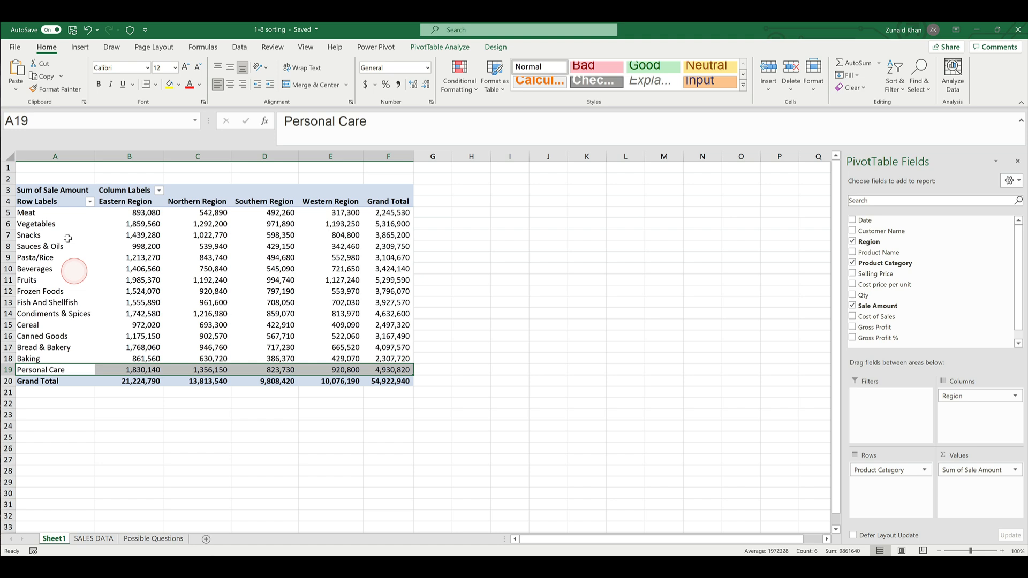
# Review the region column headings from Eastern Region to Western Region.
pyautogui.click(92, 238)
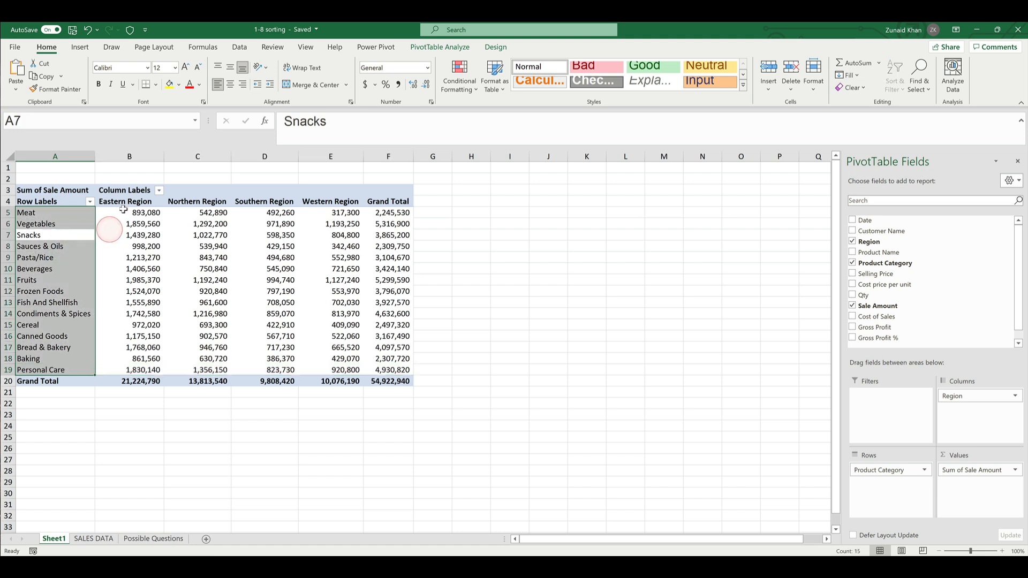
pyautogui.click(138, 177)
pyautogui.click(140, 197)
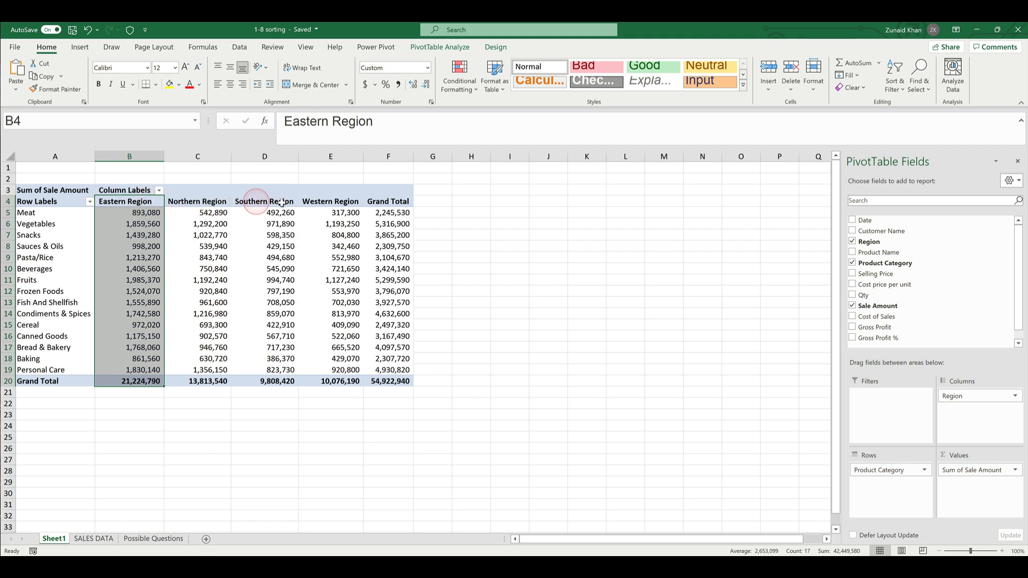
pyautogui.click(140, 203)
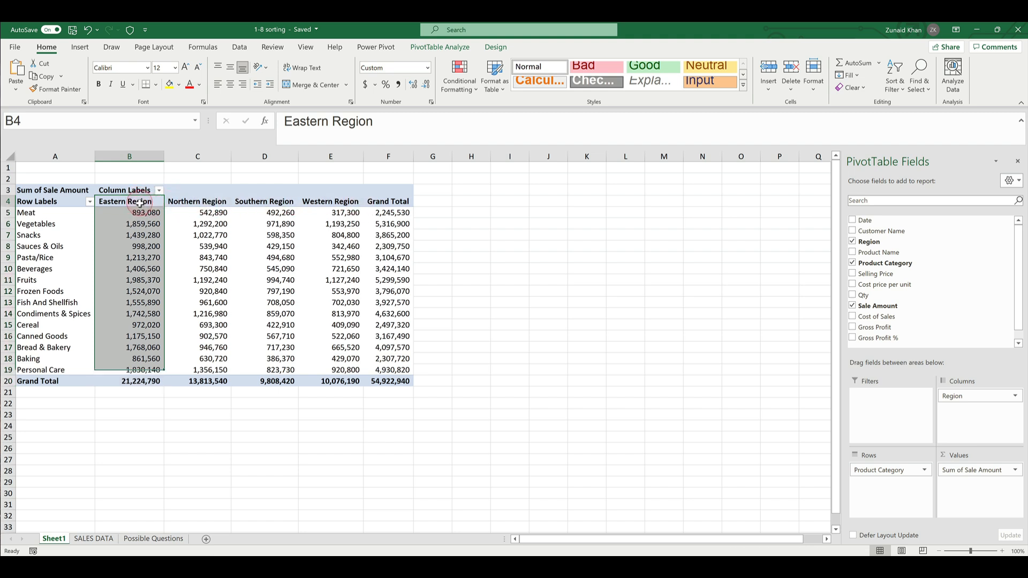
pyautogui.click(225, 202)
pyautogui.click(262, 202)
pyautogui.click(324, 202)
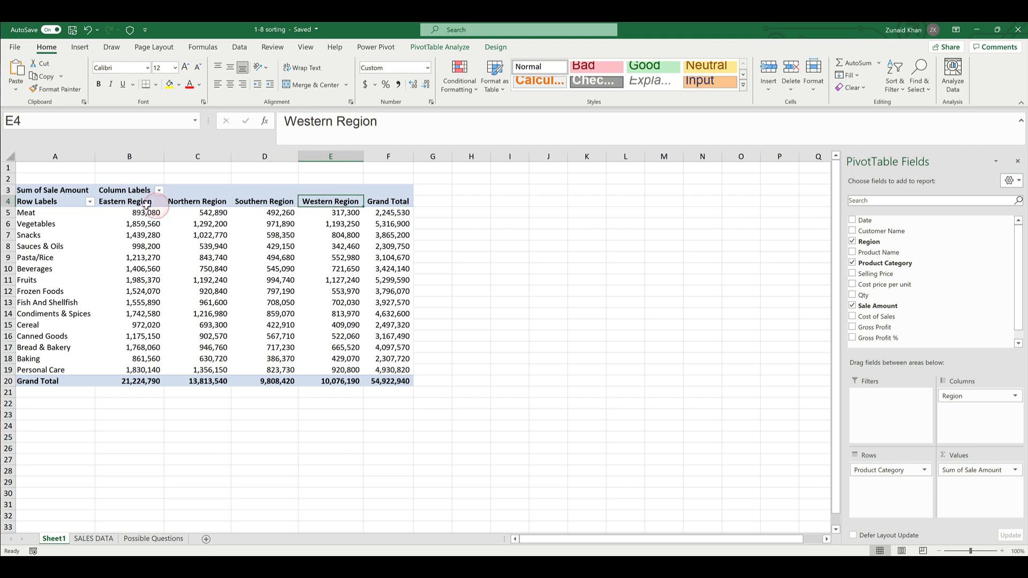
pyautogui.moveTo(134, 207); pyautogui.dragTo(313, 205)
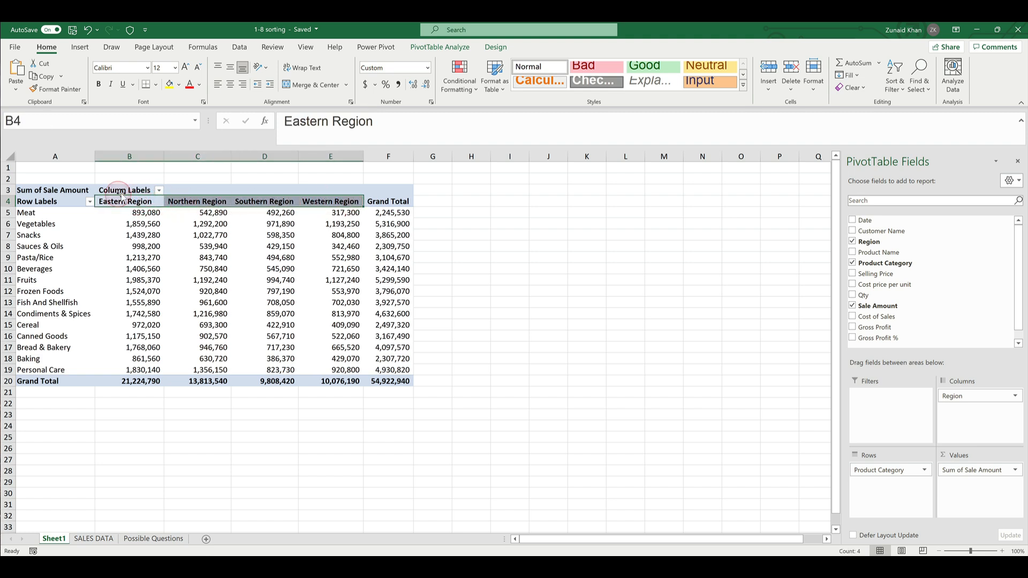
# Confirm Manual as the Region sort option and move the Southern Region column in front of Eastern Region.
pyautogui.click(158, 190)
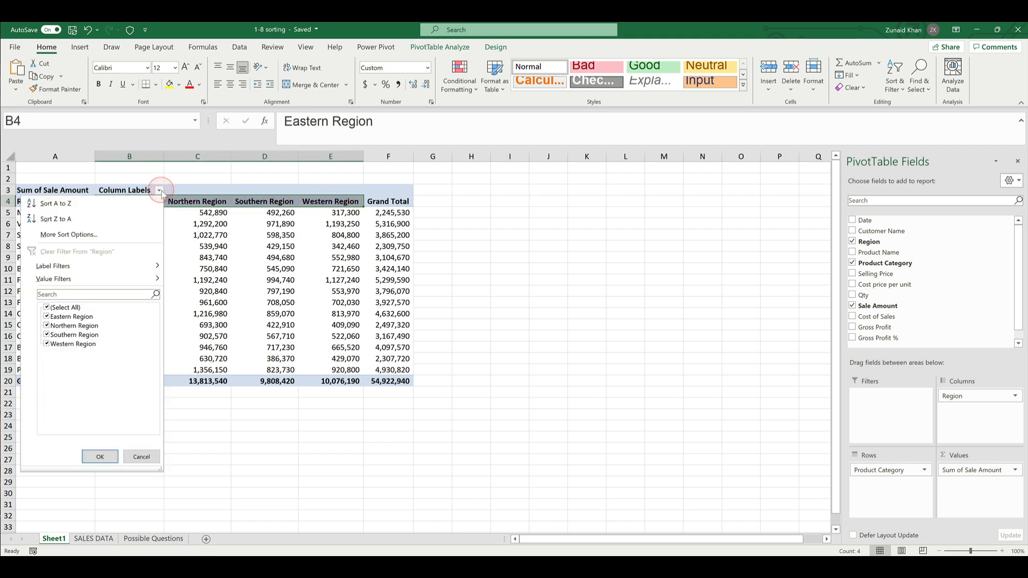
pyautogui.click(81, 235)
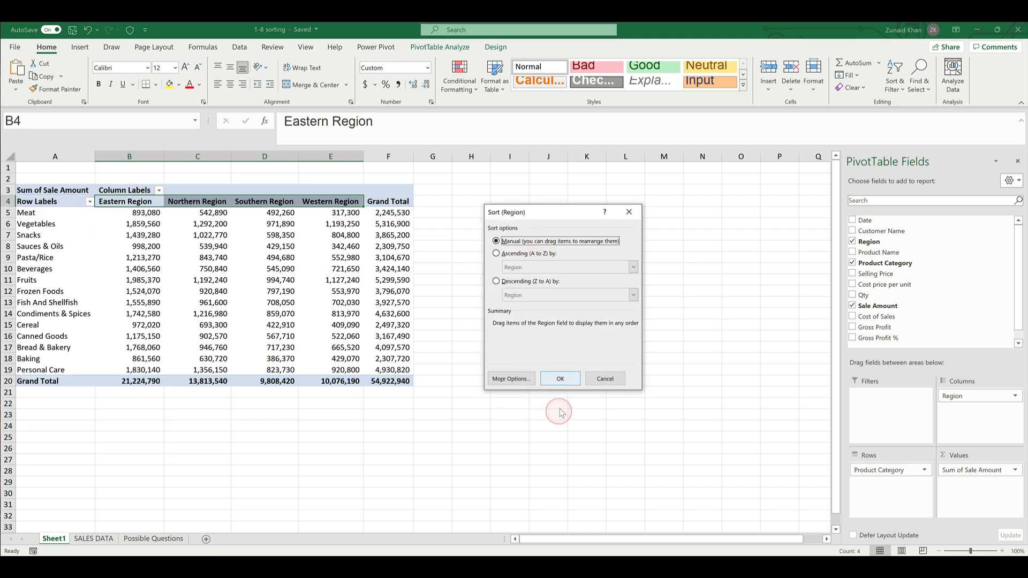
pyautogui.click(560, 379)
pyautogui.click(275, 202)
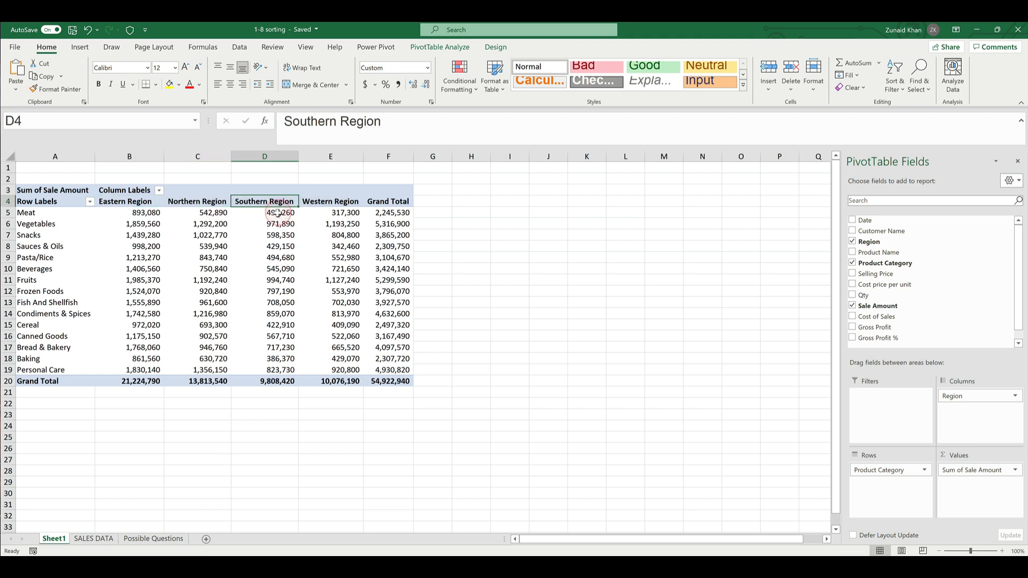
pyautogui.moveTo(275, 194); pyautogui.dragTo(84, 197)
pyautogui.click(123, 202)
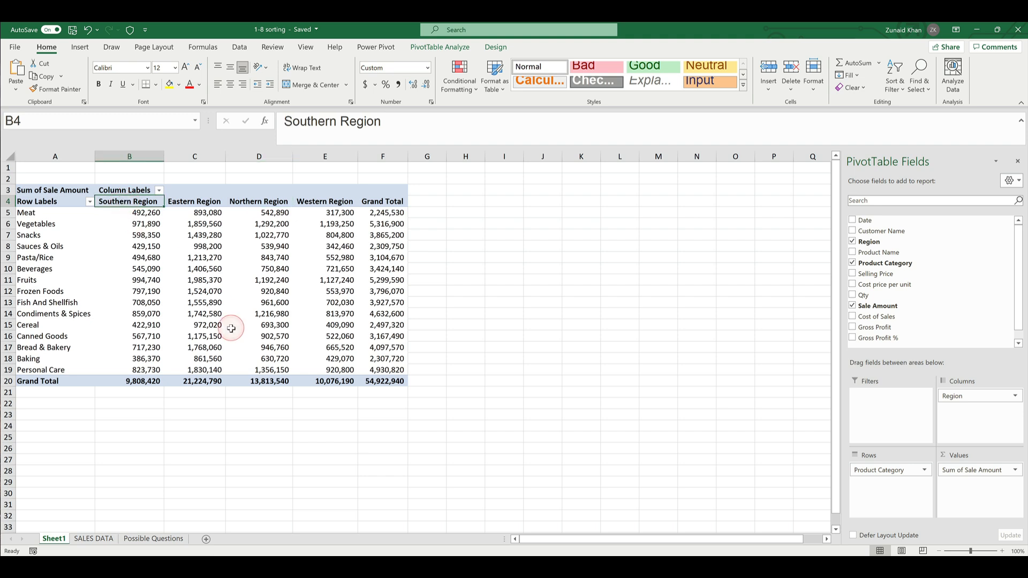
pyautogui.click(143, 206)
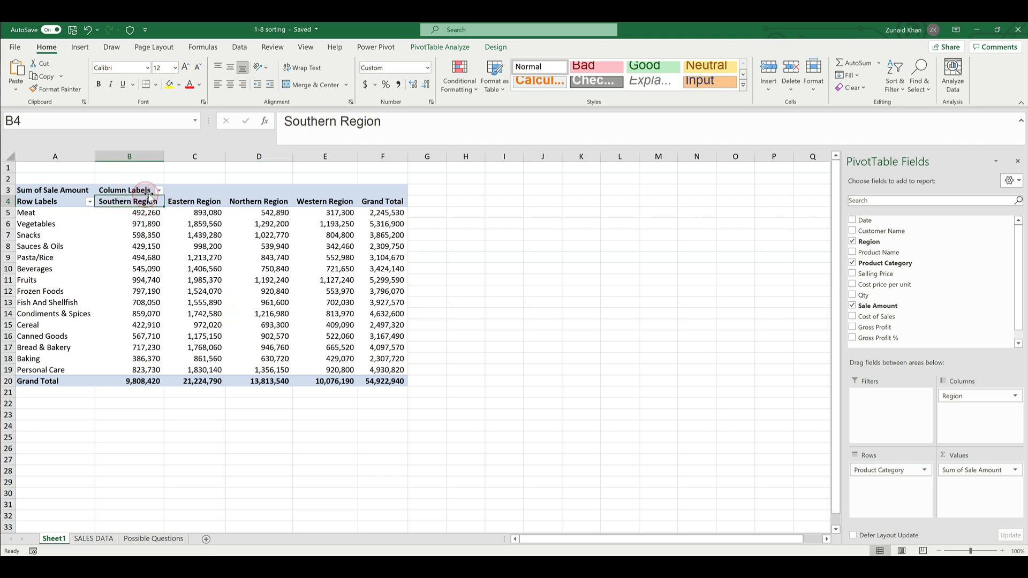
# Sort the Region columns from A to Z, and re-sort them from Z to A.
pyautogui.click(158, 189)
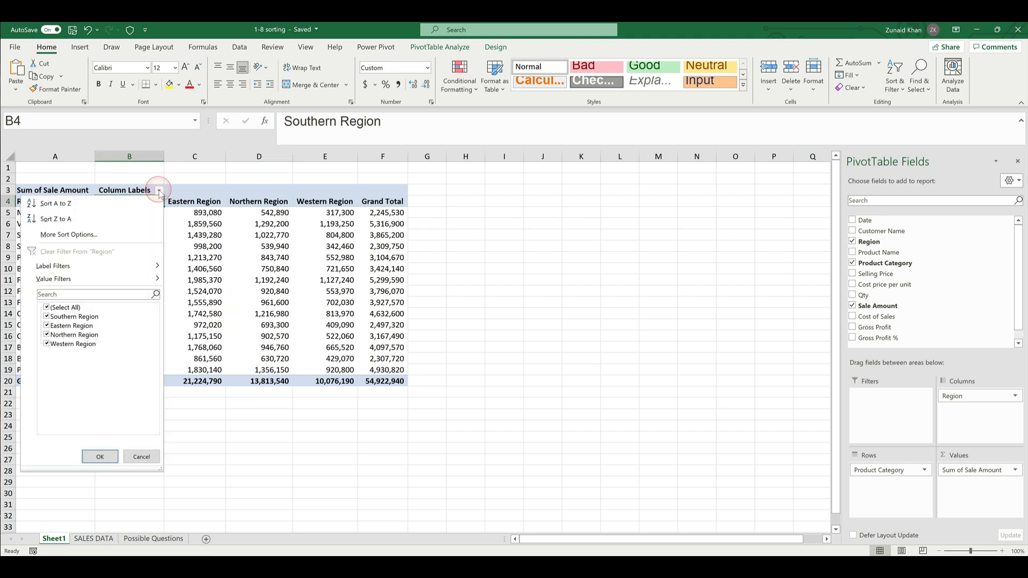
pyautogui.click(56, 203)
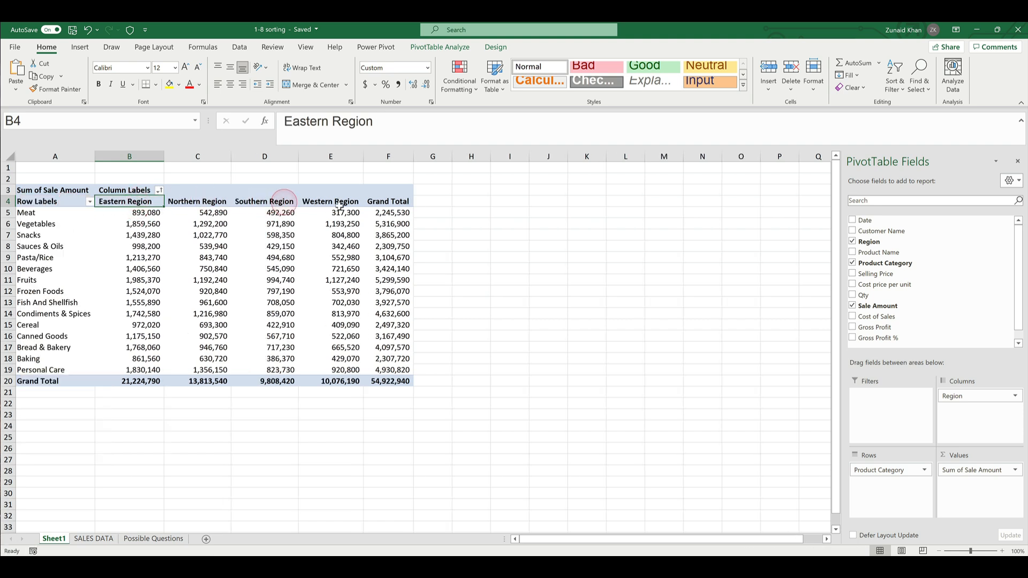
pyautogui.click(159, 190)
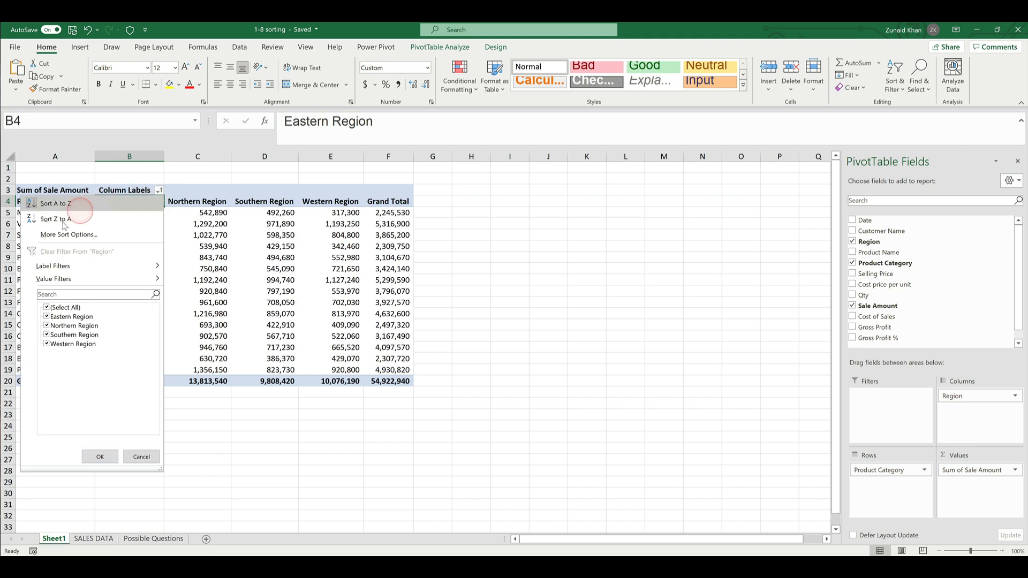
pyautogui.click(54, 219)
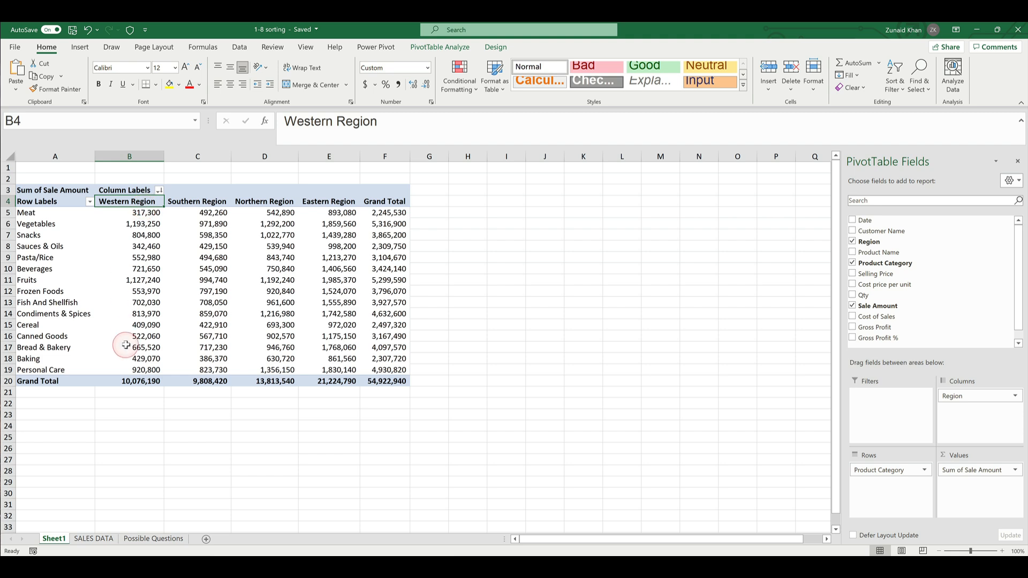
pyautogui.click(196, 201)
pyautogui.click(278, 202)
pyautogui.click(339, 203)
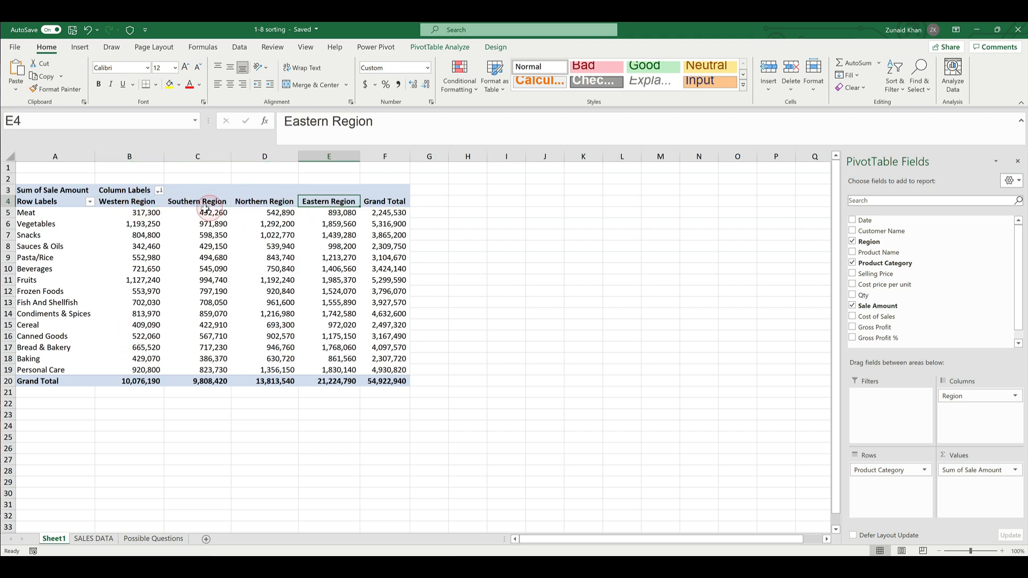
# Compare the grand totals of the Eastern, Northern, Western and Southern regions.
pyautogui.click(160, 191)
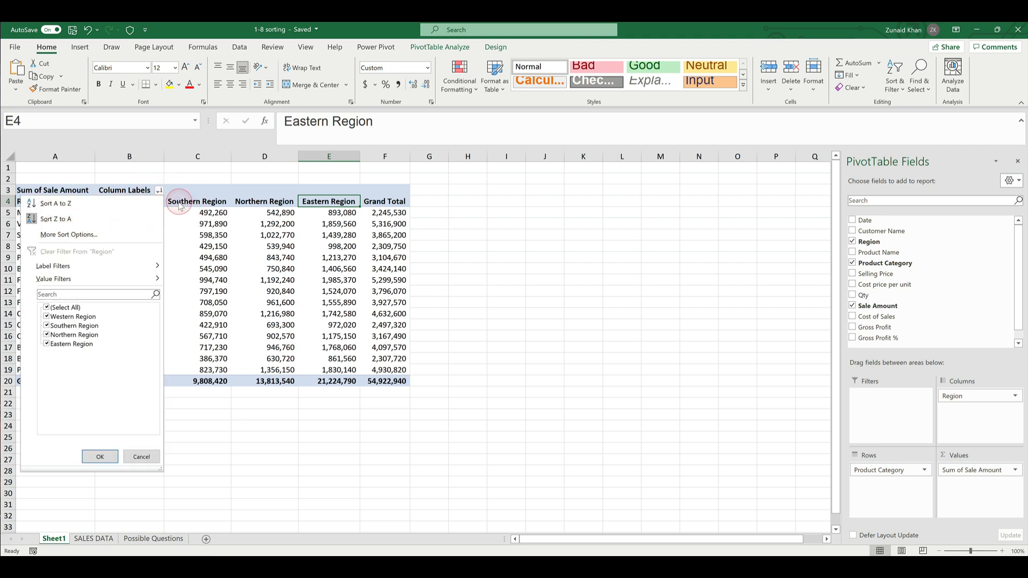
pyautogui.click(240, 194)
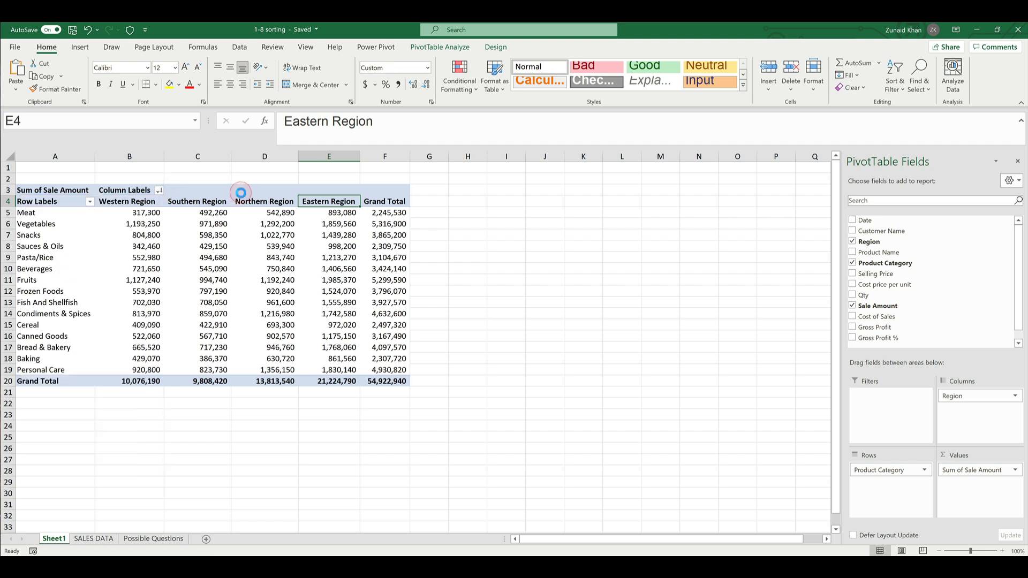
pyautogui.click(328, 382)
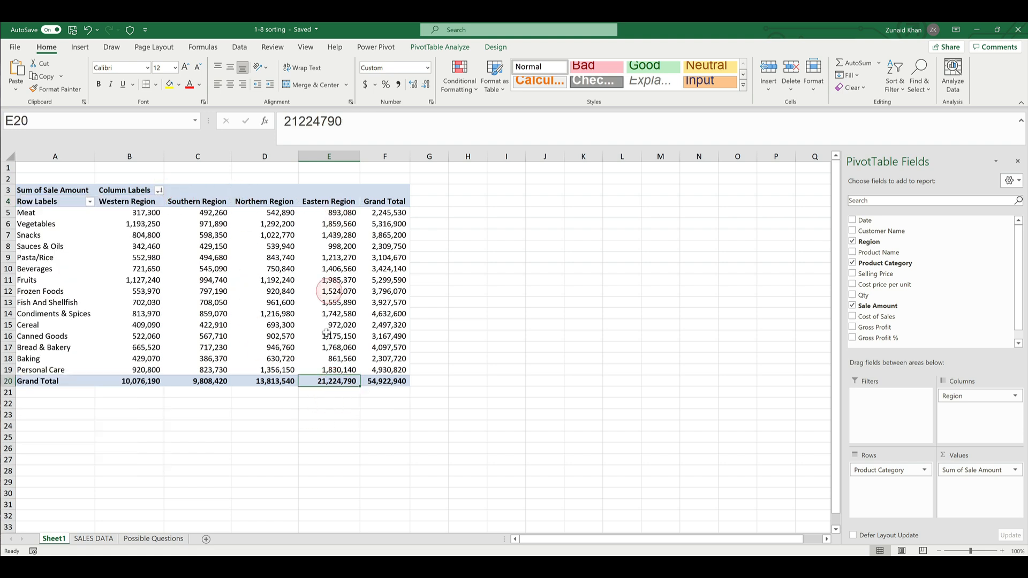
pyautogui.click(256, 382)
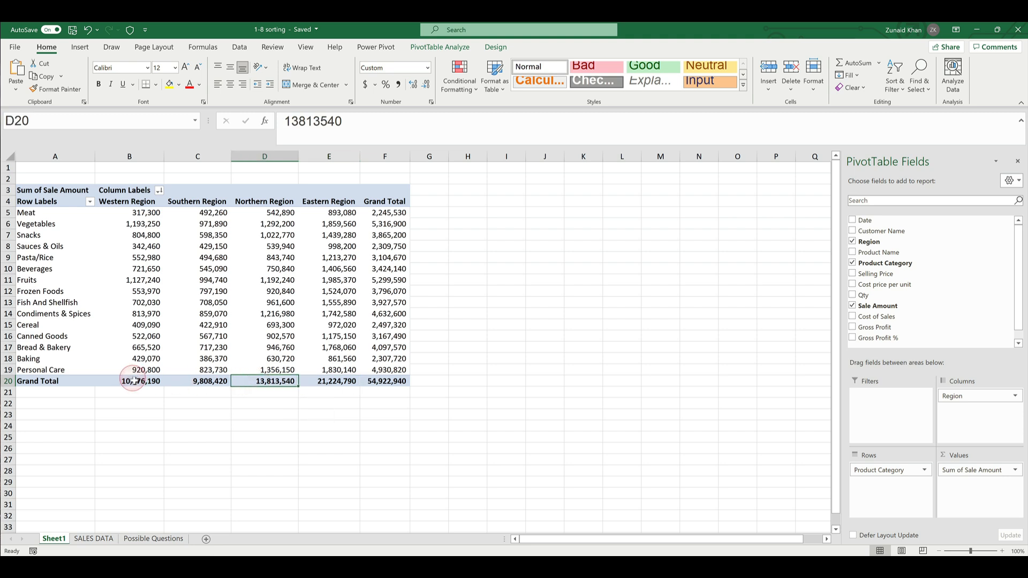
pyautogui.click(134, 382)
pyautogui.click(203, 381)
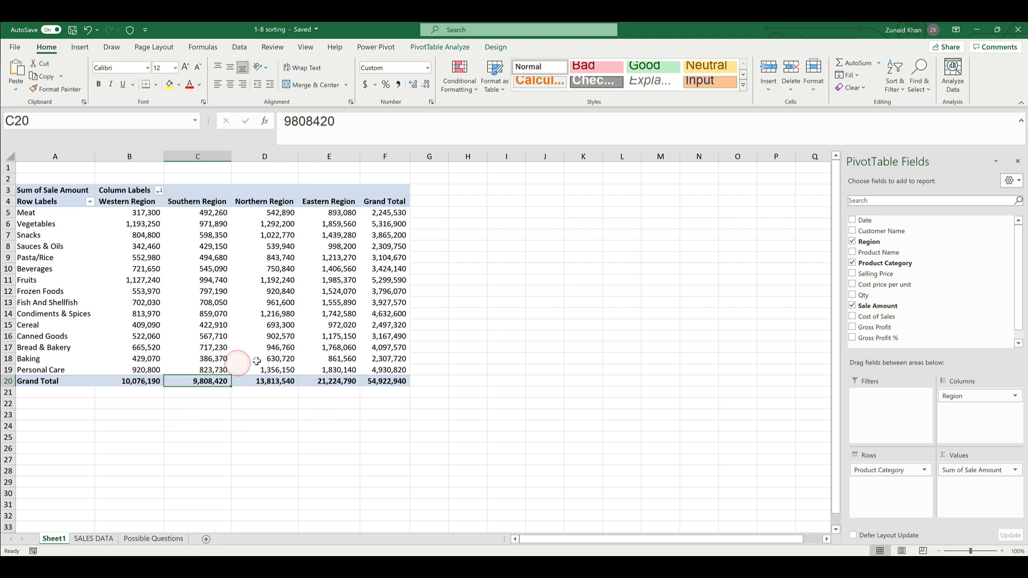
# Sort the Region columns in descending order by Sum of Sale Amount.
pyautogui.click(160, 191)
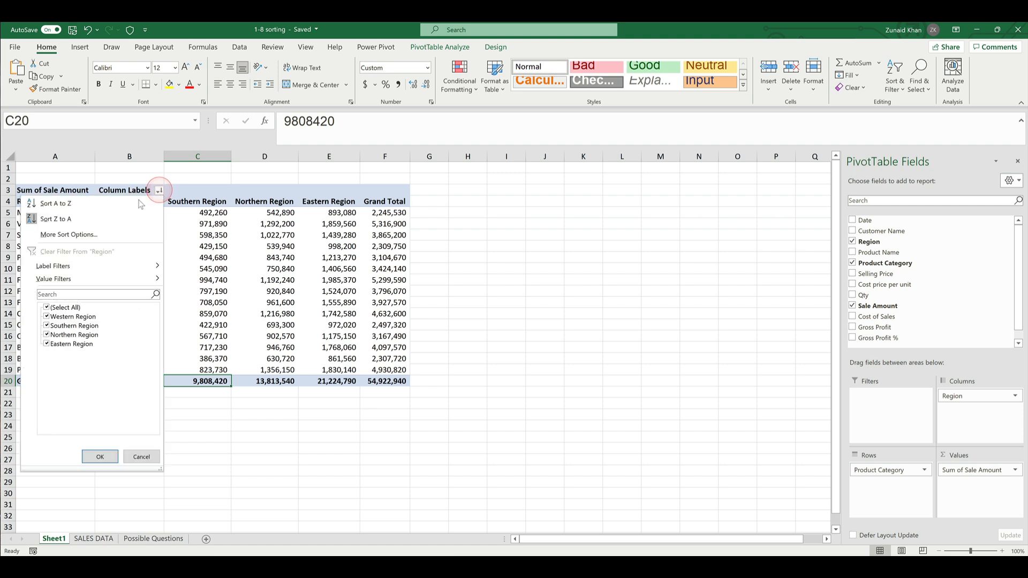
pyautogui.click(54, 234)
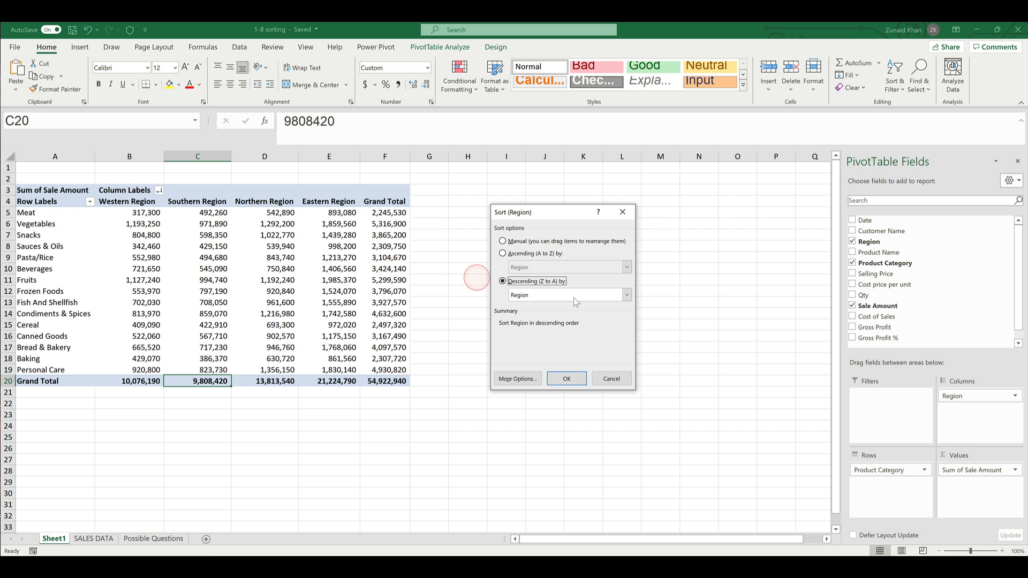
pyautogui.click(542, 296)
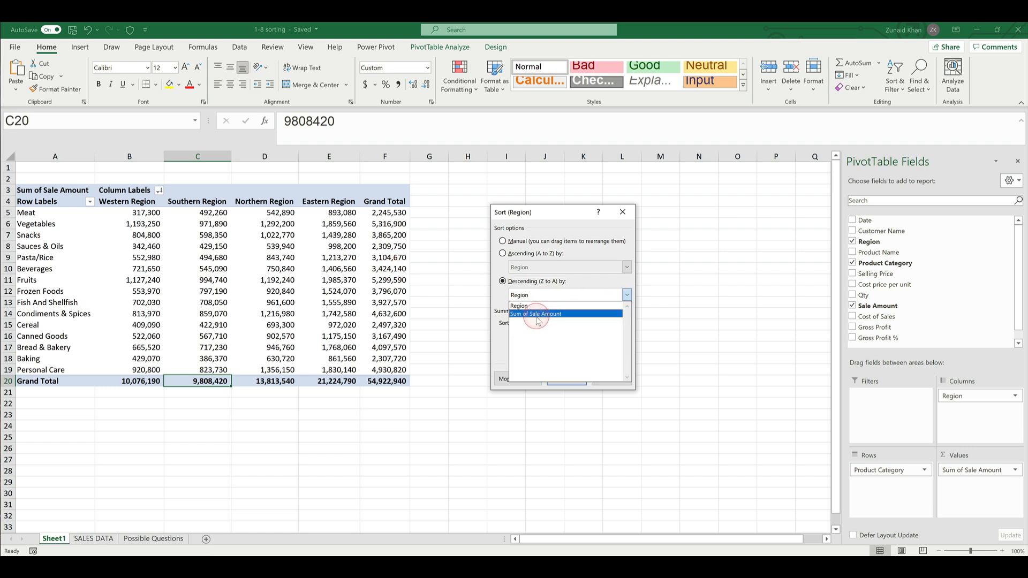
pyautogui.click(538, 314)
pyautogui.click(566, 378)
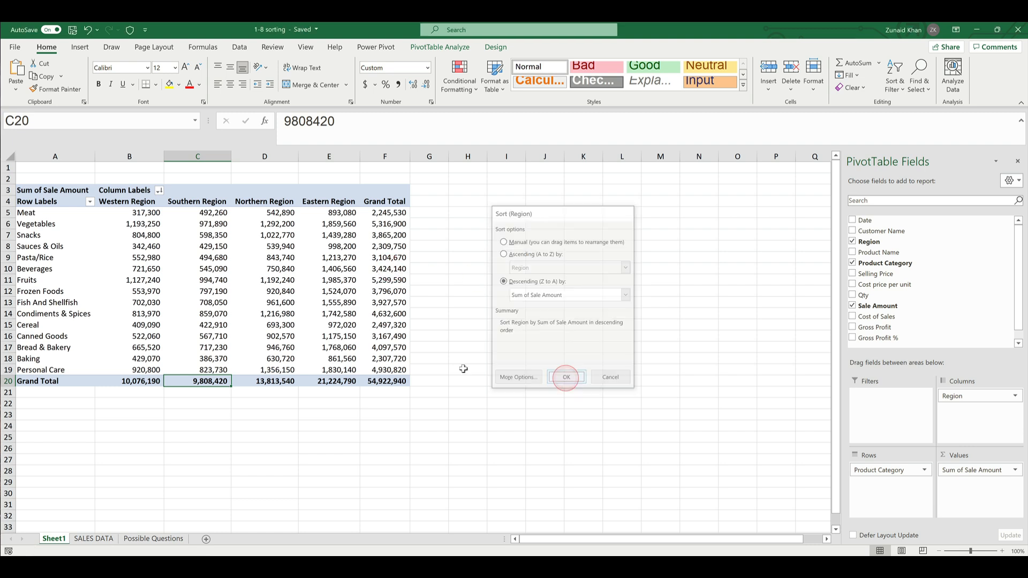
# Check the order of the grand totals across the re-sorted region columns, from the first region to the last.
pyautogui.click(145, 381)
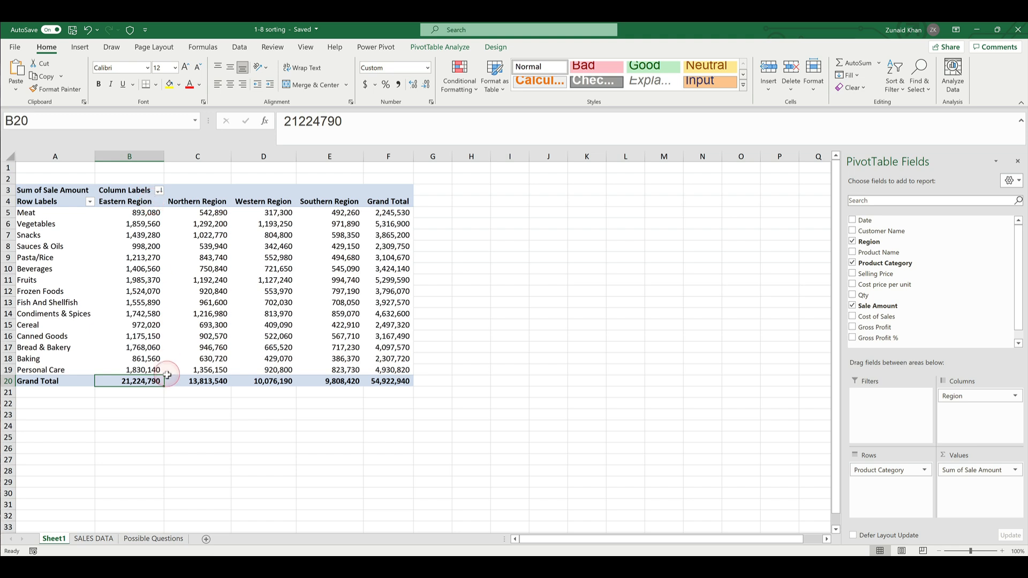
pyautogui.click(214, 381)
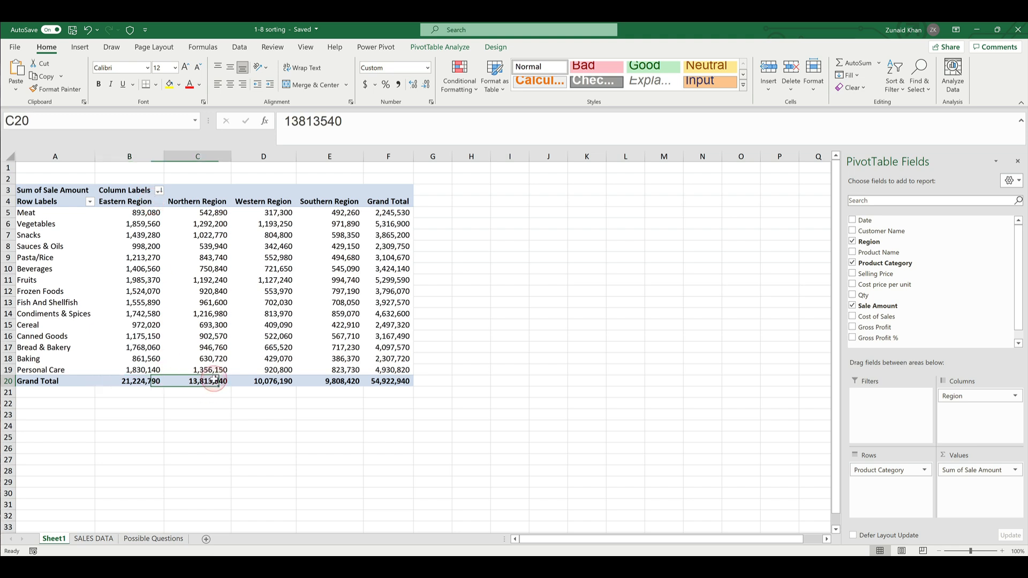
pyautogui.click(277, 382)
pyautogui.click(337, 381)
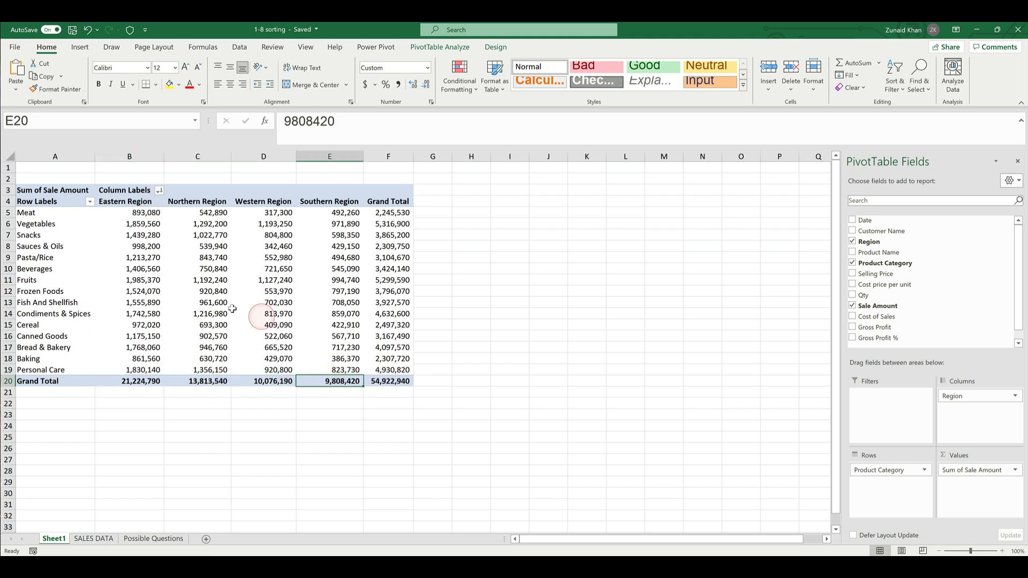
pyautogui.moveTo(232, 309)
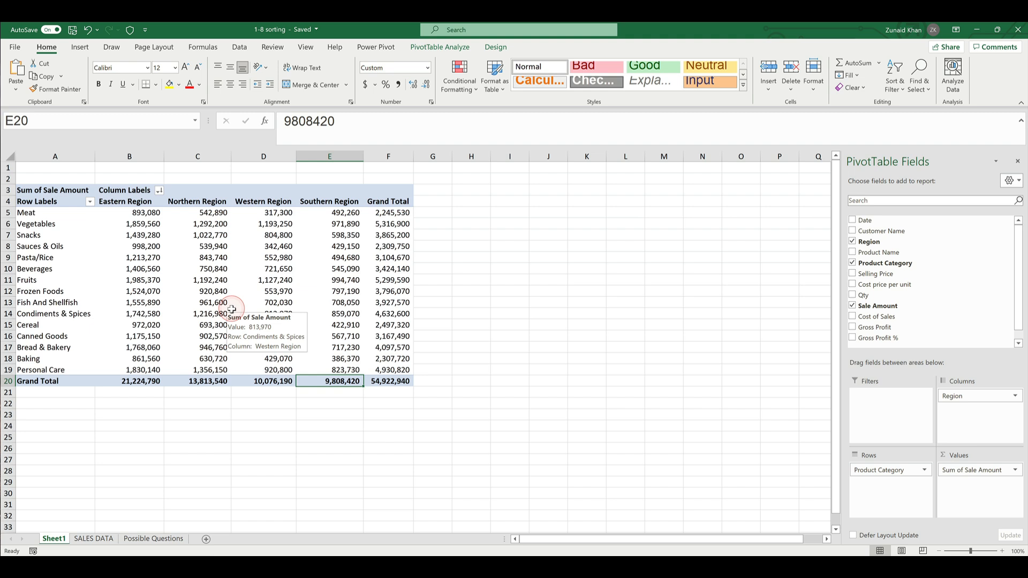
pyautogui.click(159, 191)
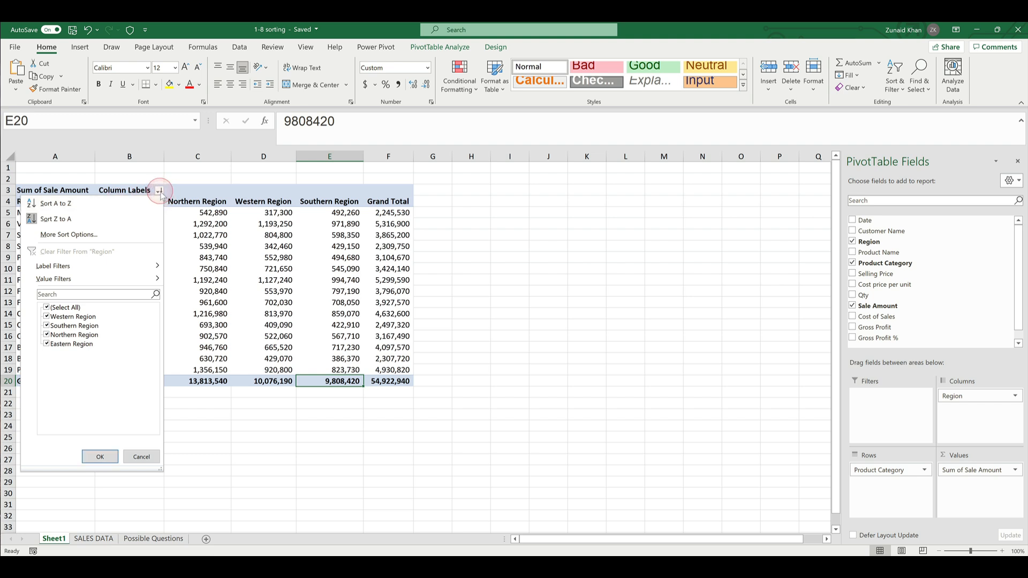
pyautogui.click(161, 191)
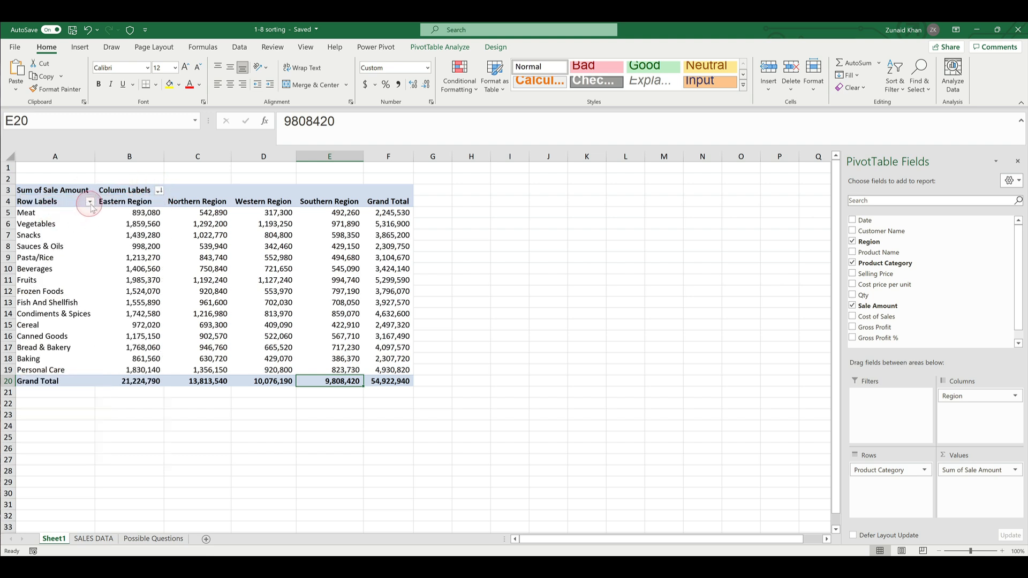
pyautogui.click(90, 203)
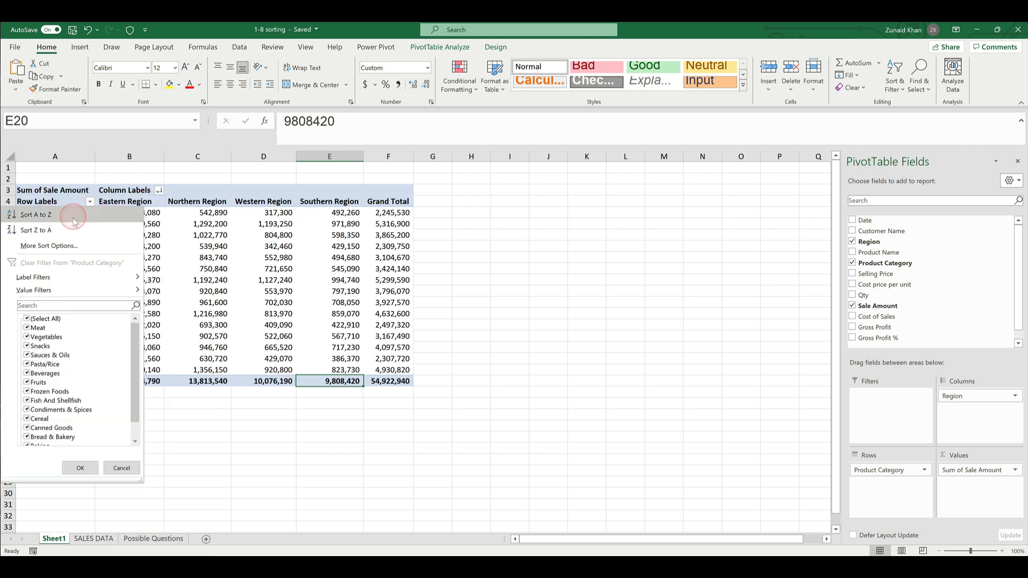
pyautogui.click(87, 191)
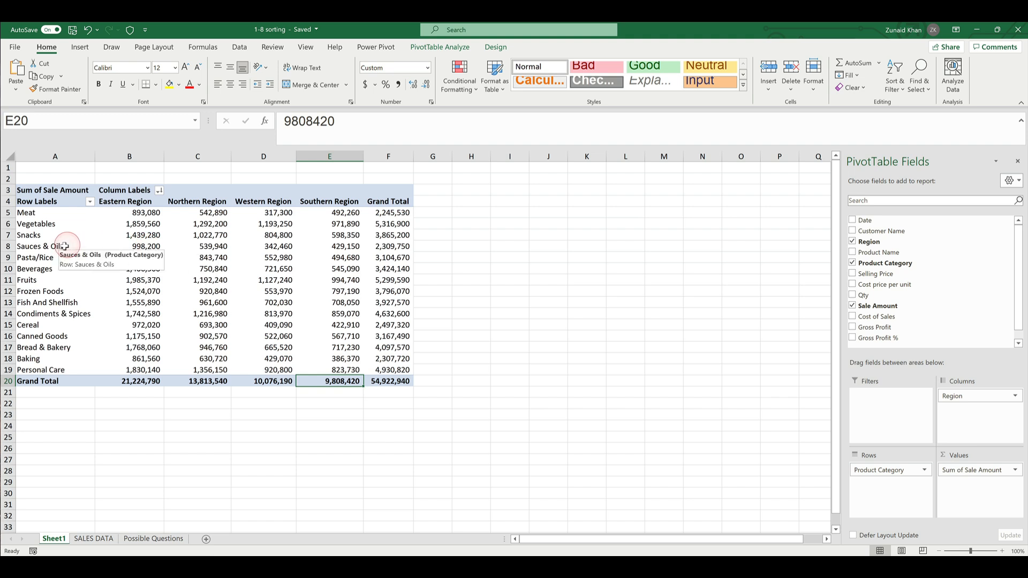
pyautogui.click(27, 213)
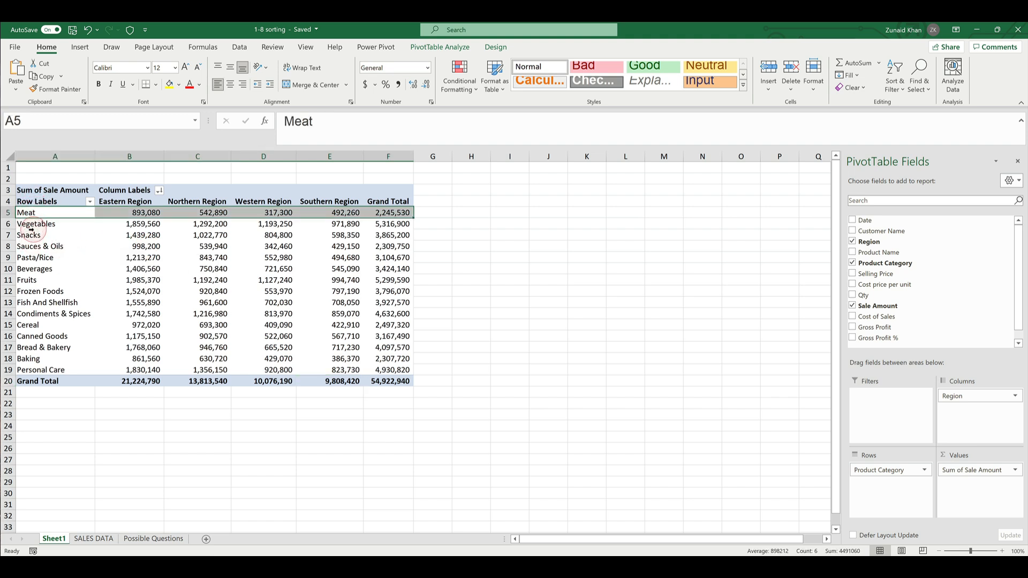
pyautogui.click(30, 231)
pyautogui.click(36, 224)
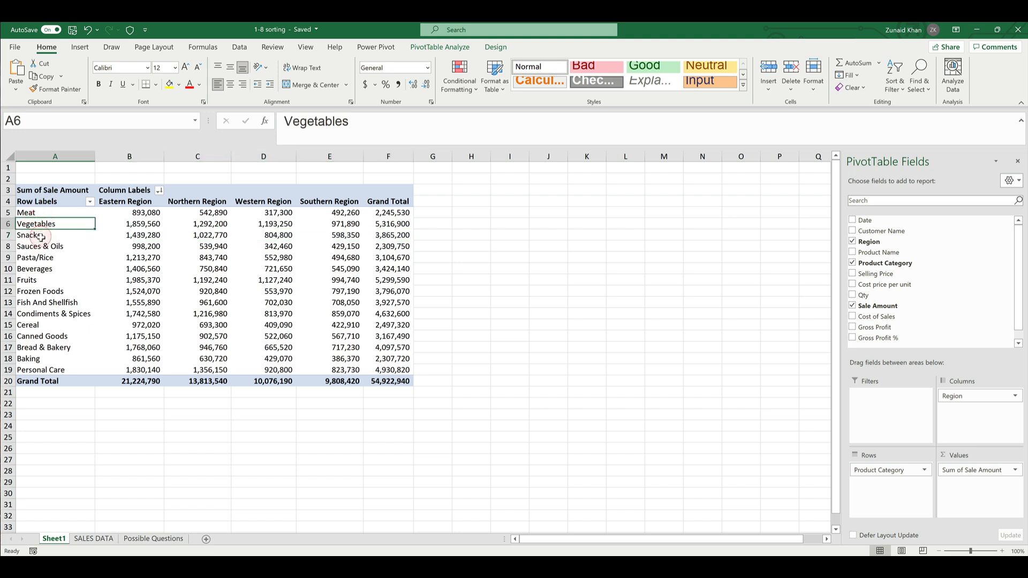
pyautogui.click(59, 237)
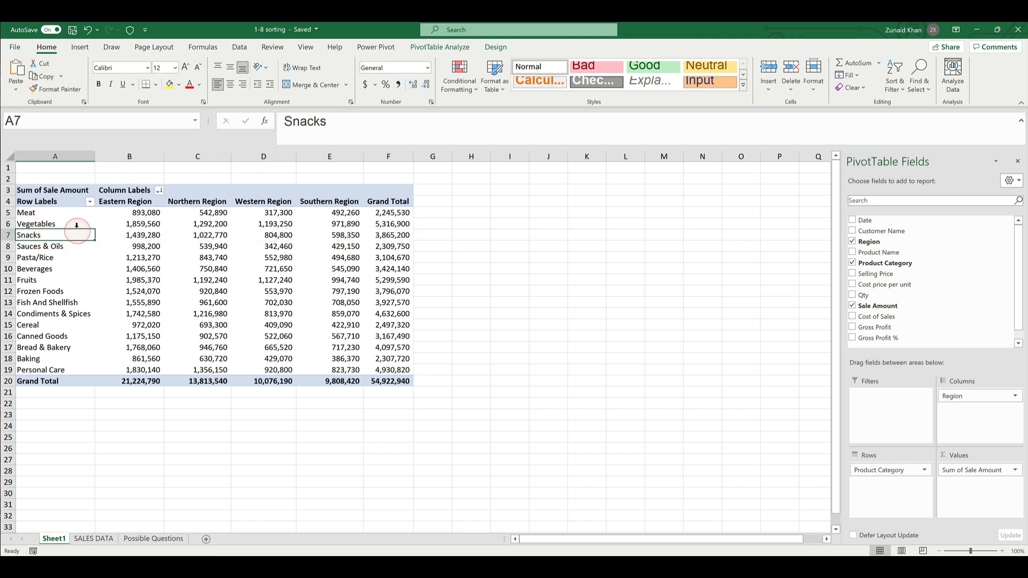
pyautogui.moveTo(73, 226); pyautogui.dragTo(34, 223)
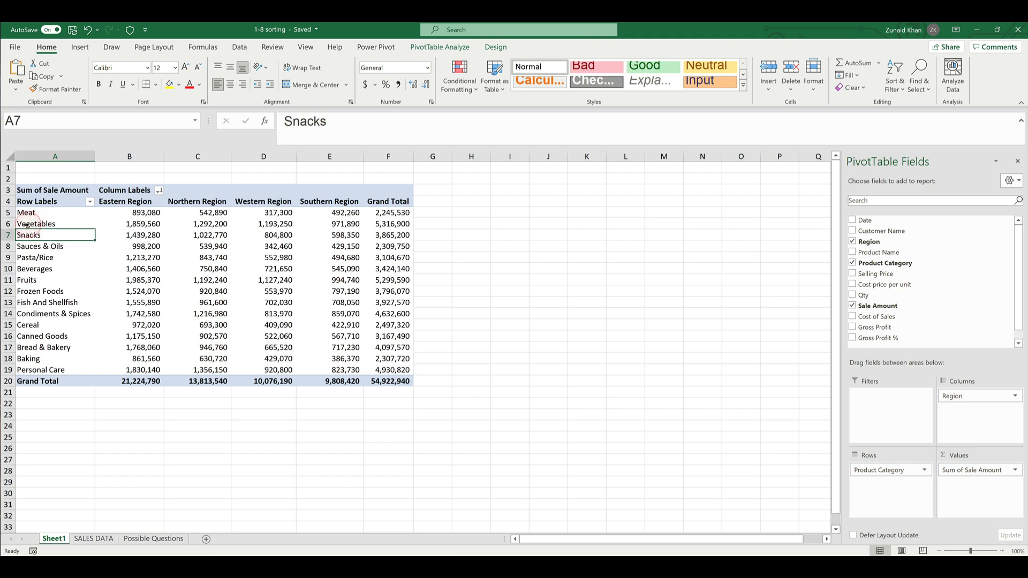
pyautogui.click(21, 224)
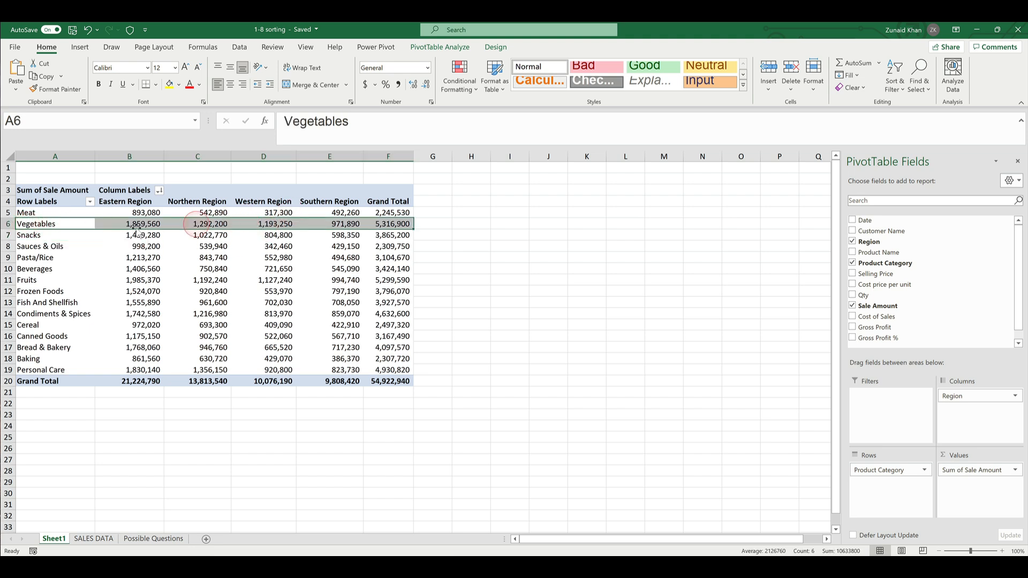
# Sort the Product Category rows from A to Z, and re-sort them from Z to A.
pyautogui.click(45, 236)
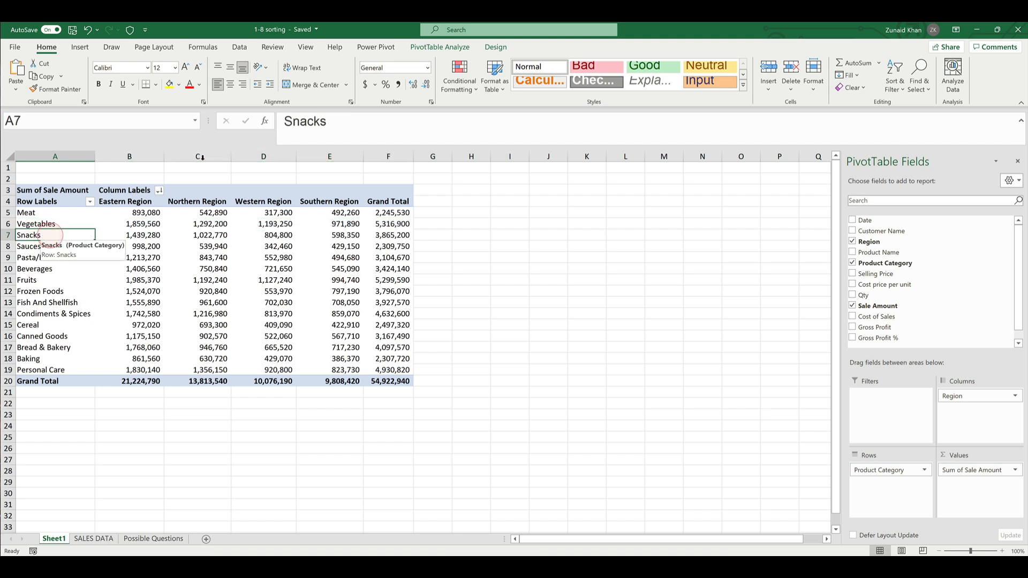
pyautogui.click(241, 49)
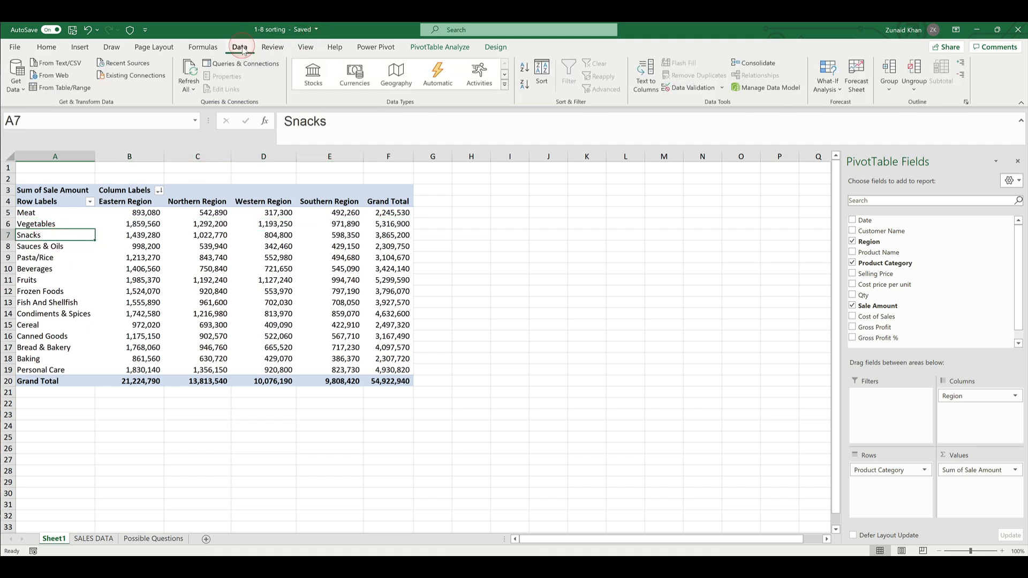
pyautogui.click(526, 71)
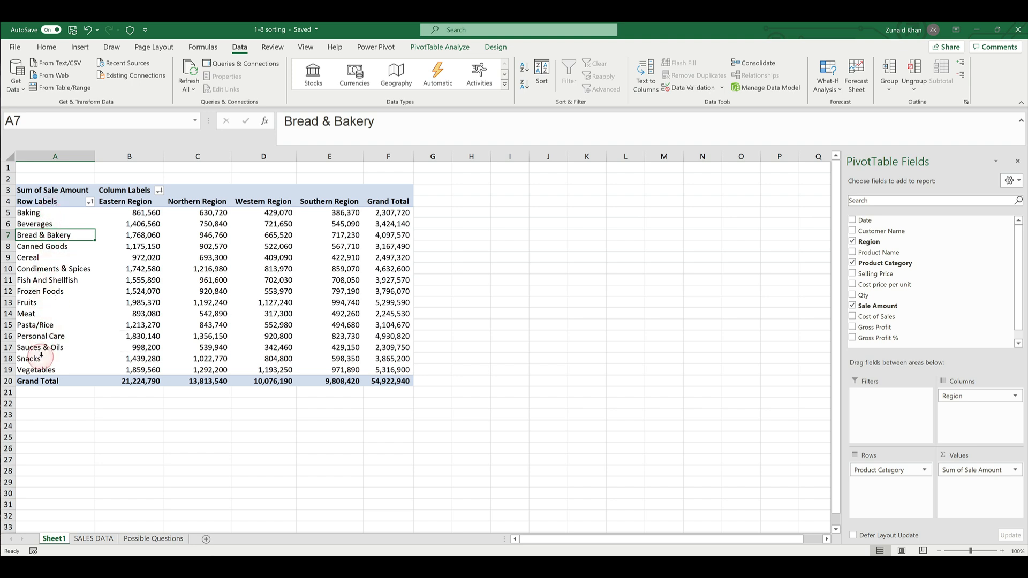
pyautogui.click(524, 85)
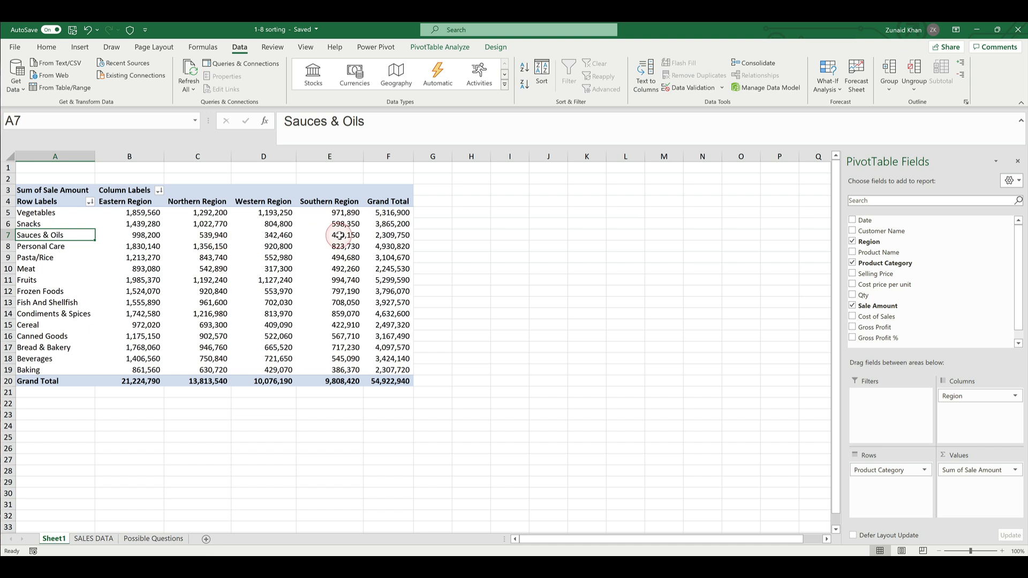
# Sort the Product Category rows by their Grand Total from largest to smallest, and check the order of the first totals.
pyautogui.click(394, 213)
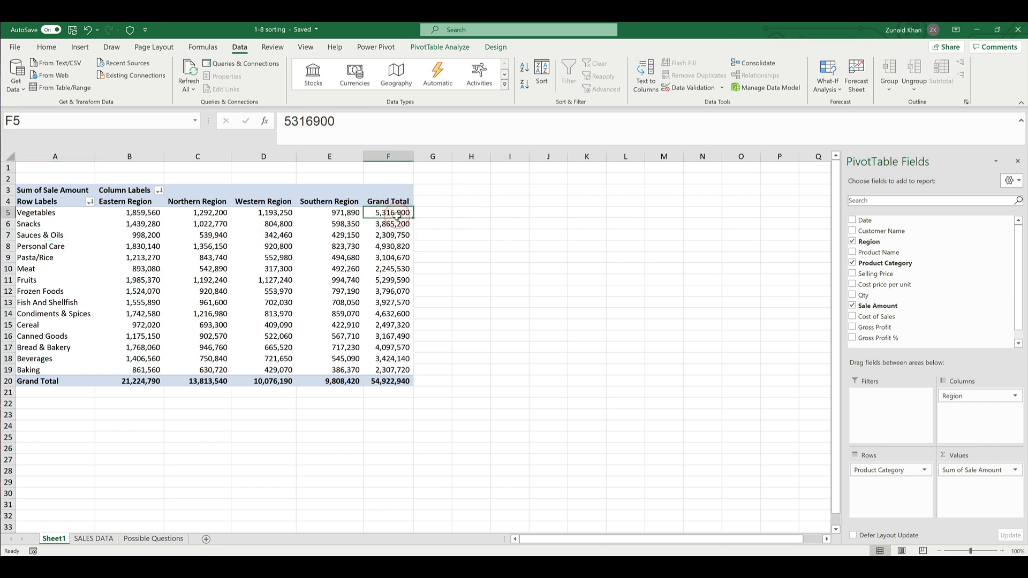
pyautogui.click(395, 259)
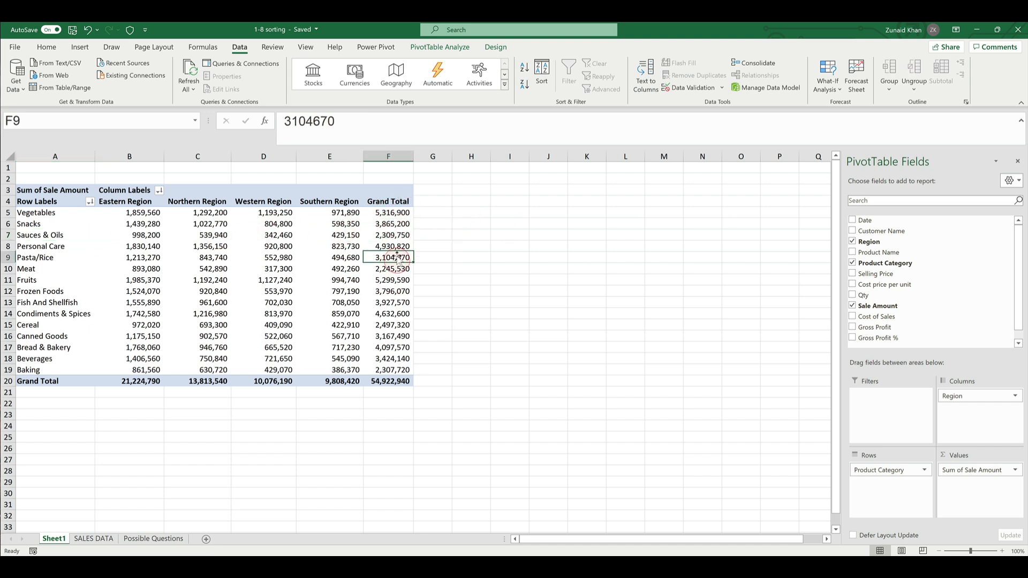
pyautogui.click(388, 224)
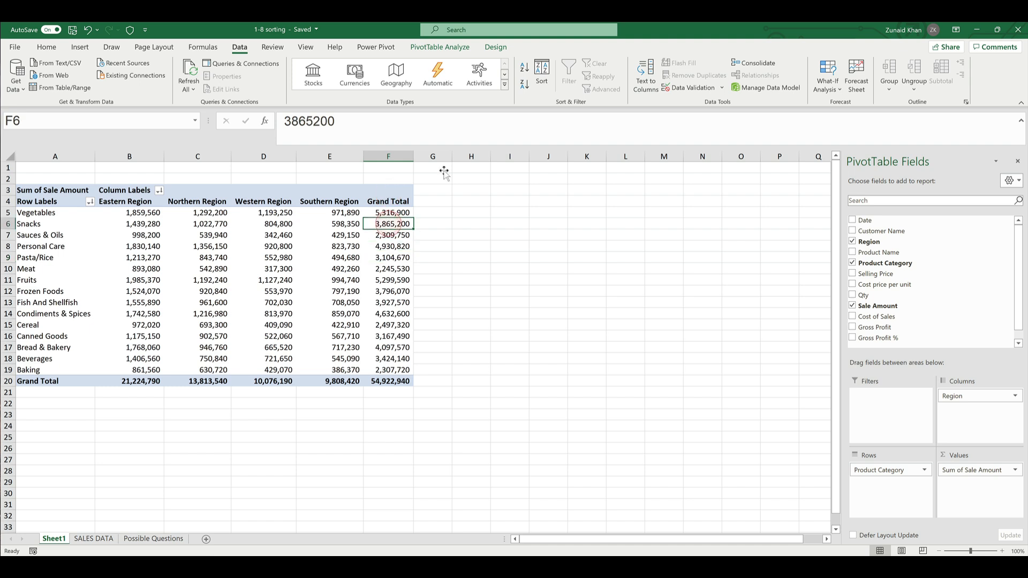
pyautogui.click(525, 84)
pyautogui.click(384, 214)
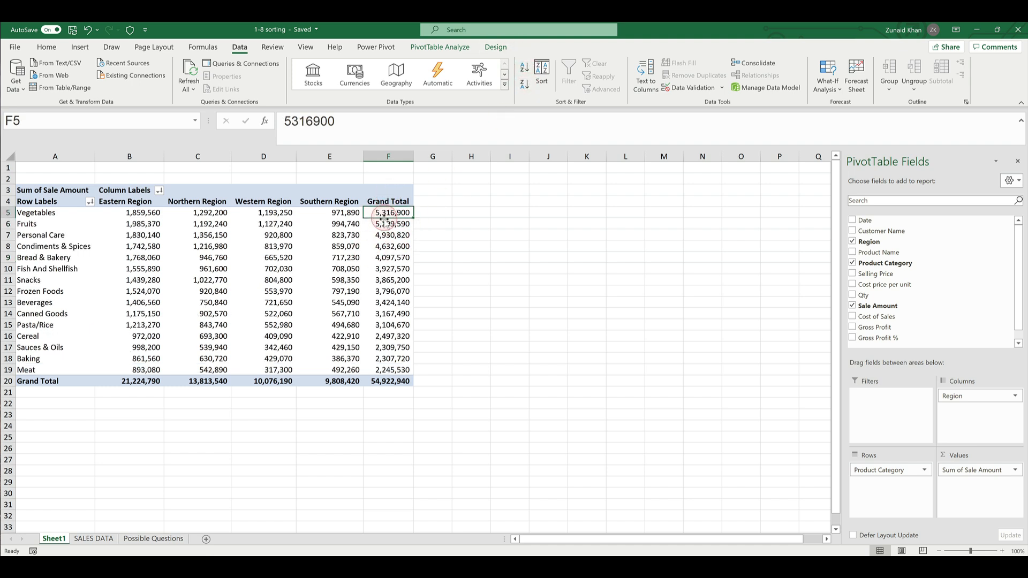
pyautogui.click(384, 225)
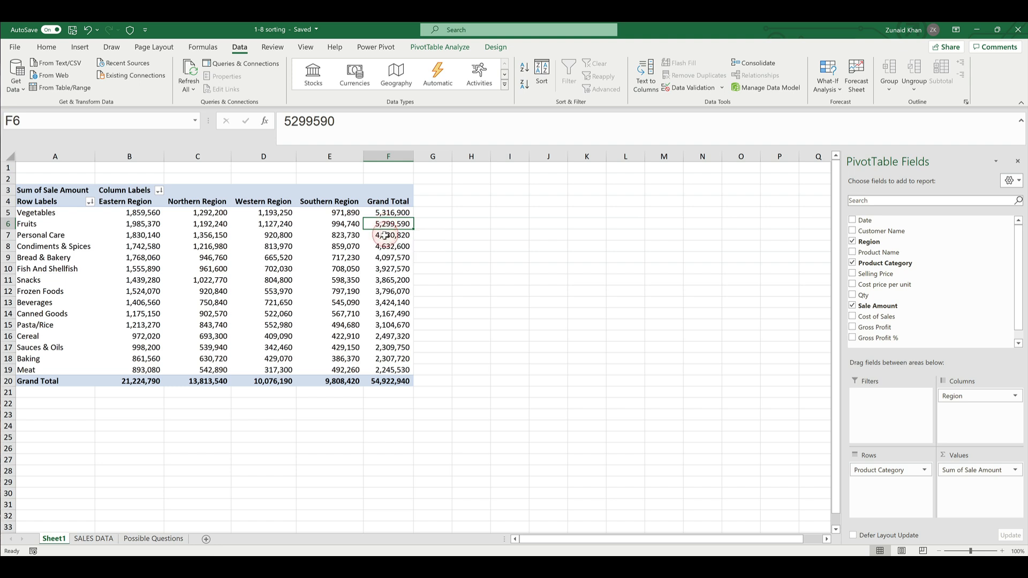
pyautogui.click(389, 258)
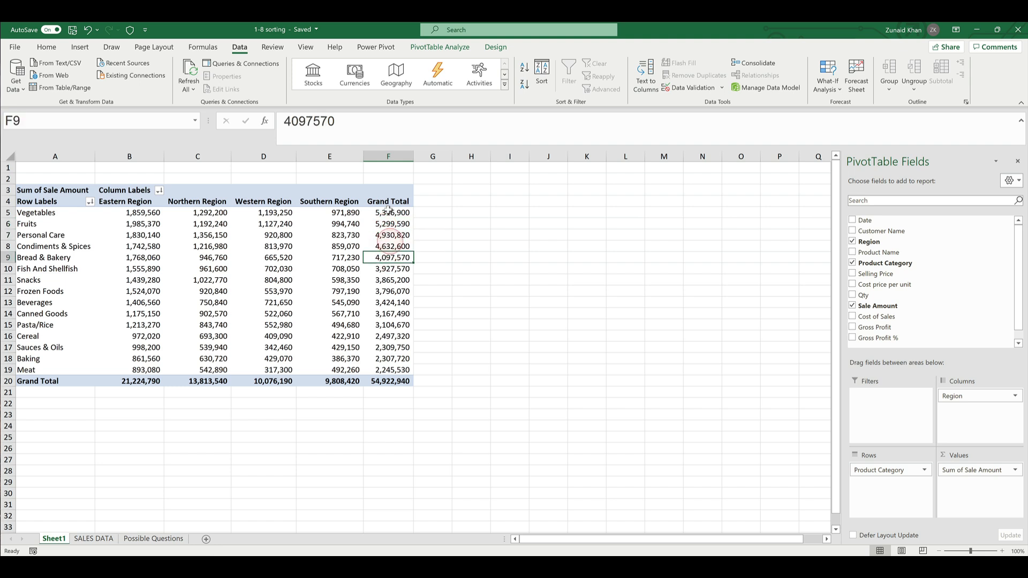
# Sort the Product Category rows by their Grand Total from smallest to largest.
pyautogui.click(387, 213)
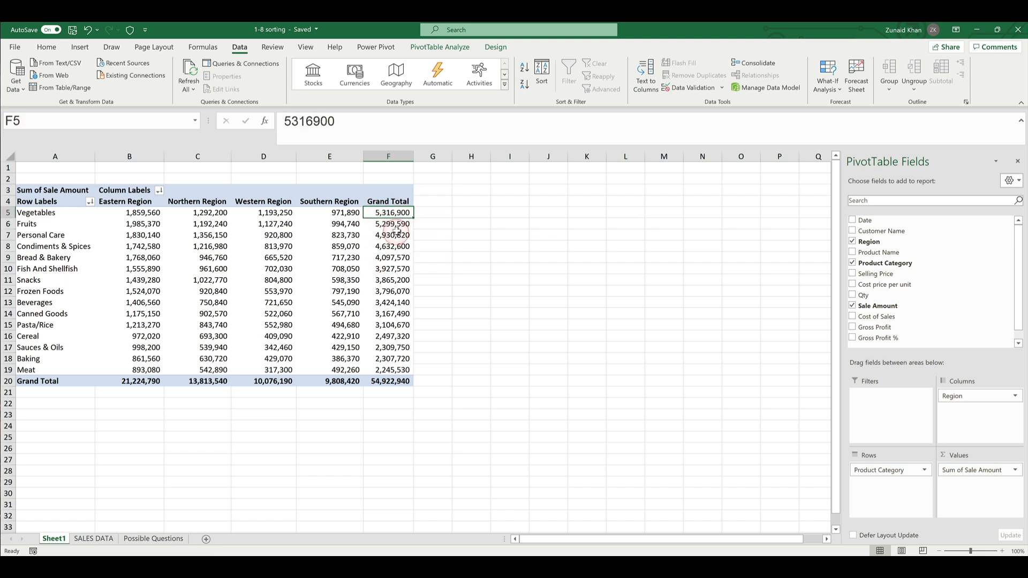
pyautogui.click(525, 69)
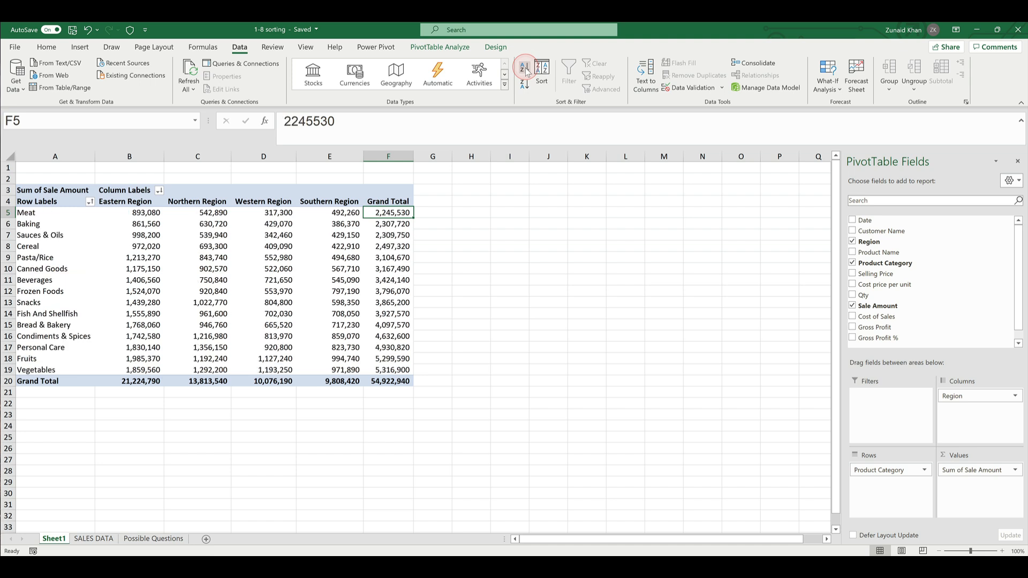
pyautogui.click(404, 213)
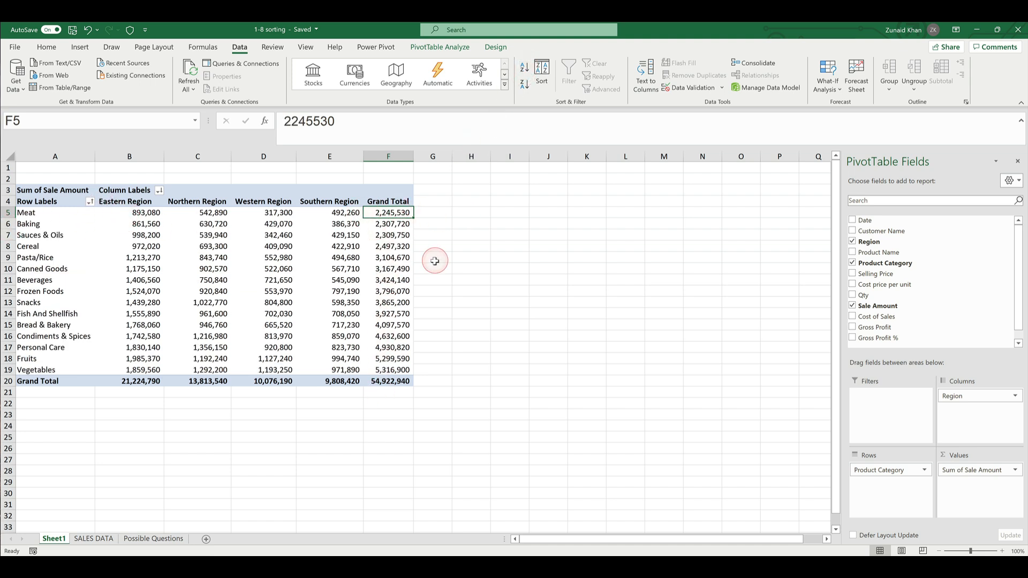
# Sort the Region columns by the values in the Grand Total row from smallest to largest, and check the totals' order.
pyautogui.click(140, 381)
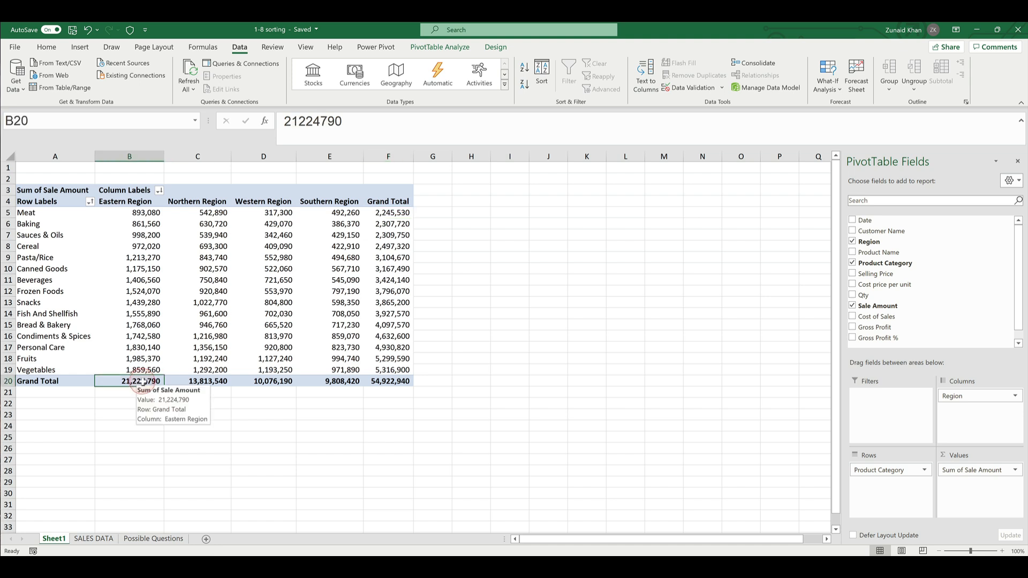
pyautogui.moveTo(337, 381); pyautogui.dragTo(141, 381)
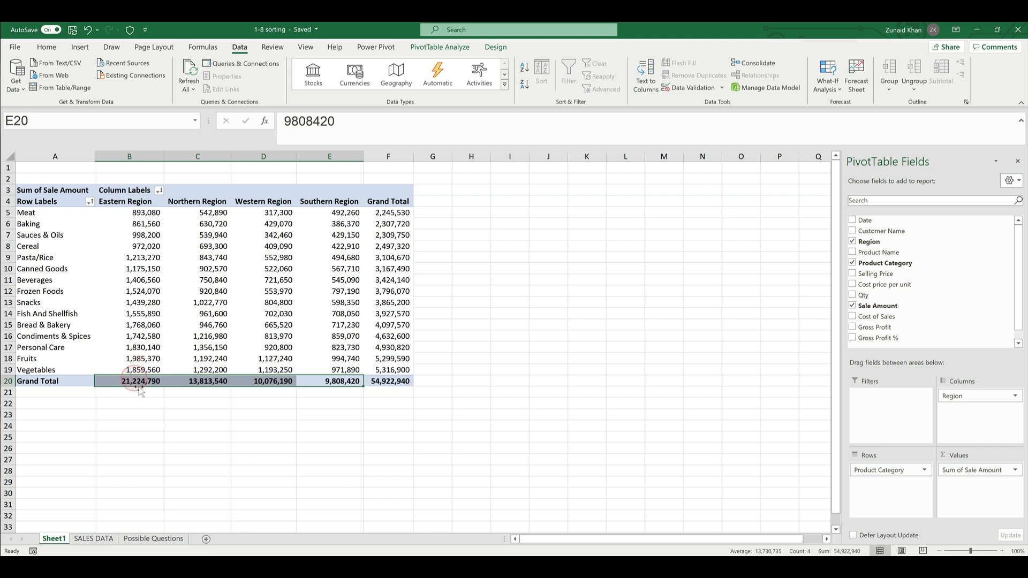
pyautogui.click(208, 383)
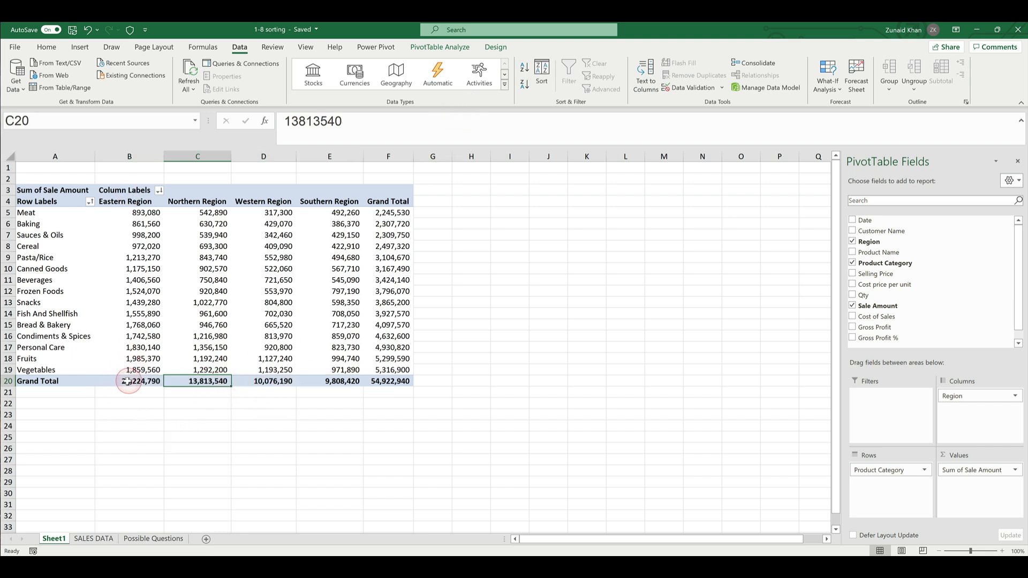
pyautogui.click(526, 69)
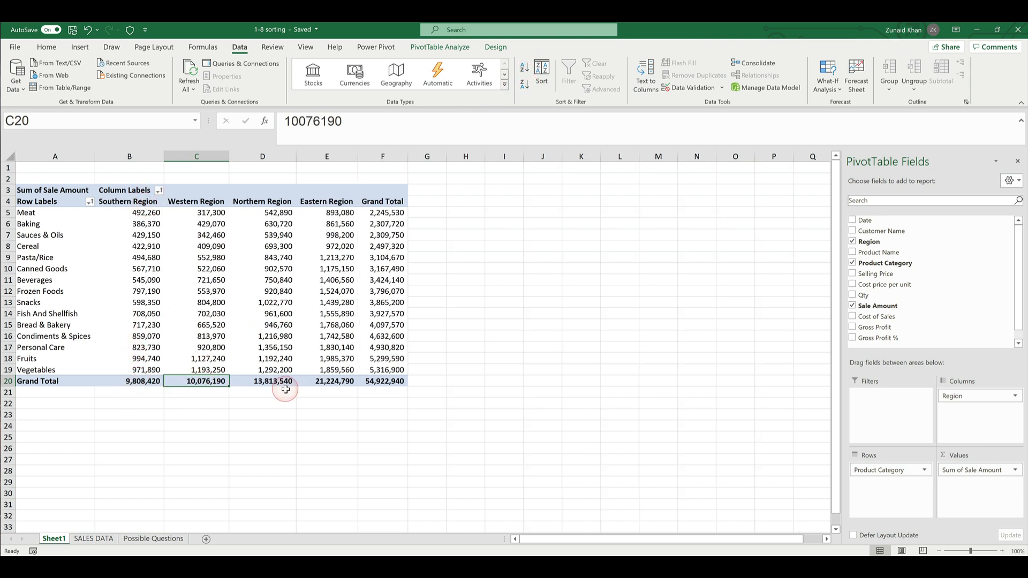
pyautogui.moveTo(119, 381); pyautogui.dragTo(289, 384)
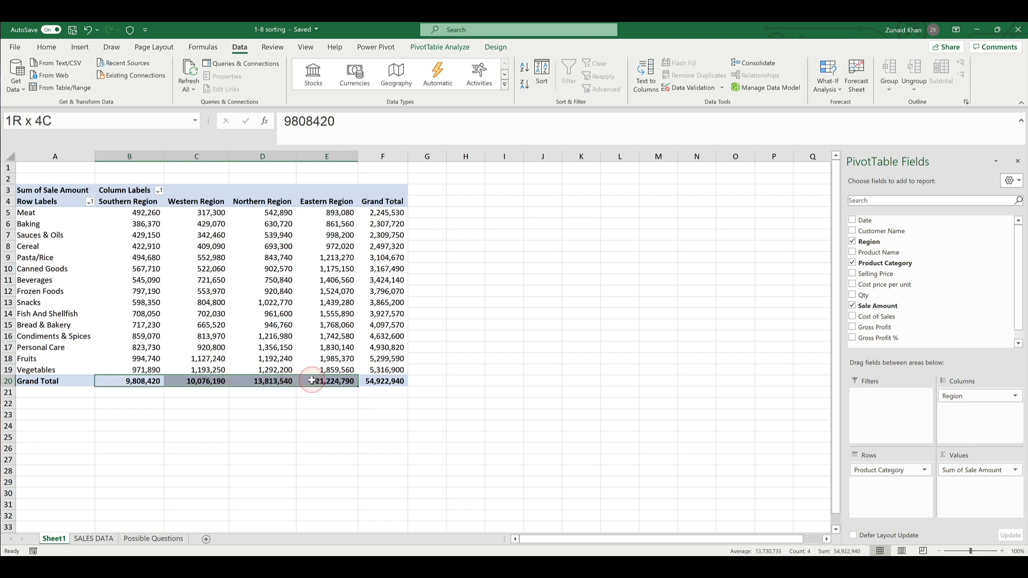
# Sort the Region columns by the values in the Grand Total row from largest to smallest, and check the totals' order.
pyautogui.click(138, 382)
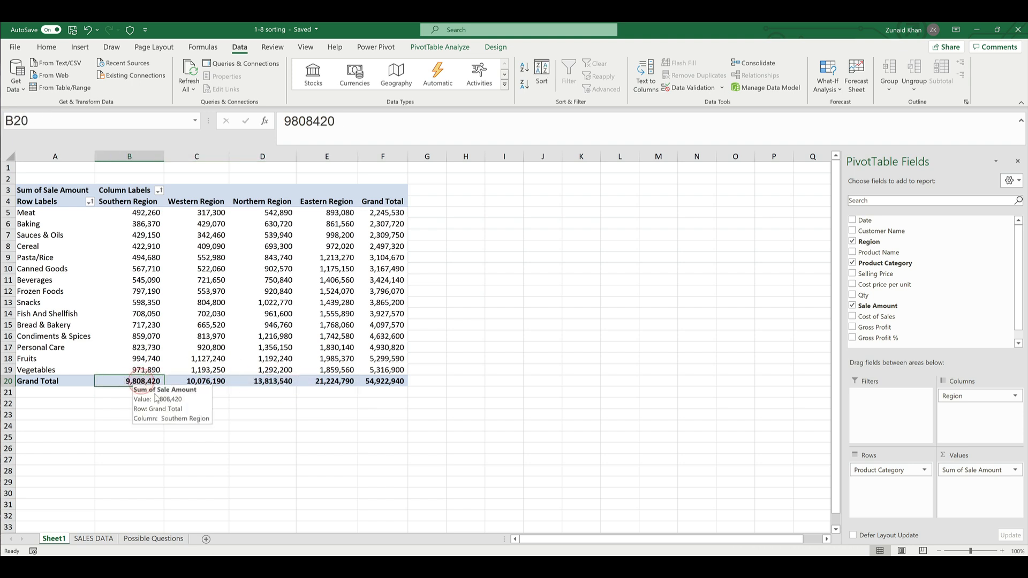
pyautogui.click(524, 88)
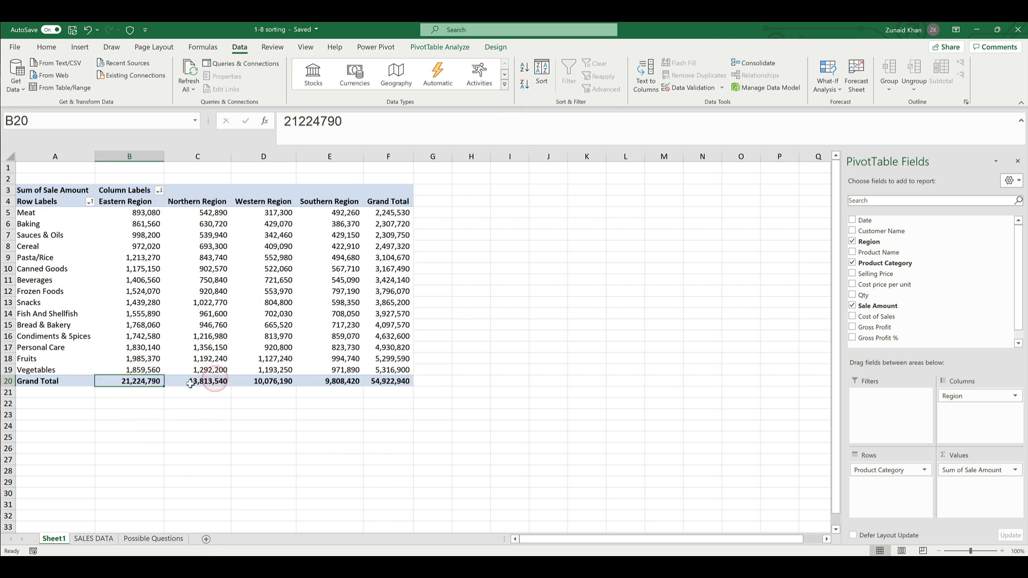
pyautogui.click(214, 381)
pyautogui.click(268, 381)
pyautogui.click(335, 382)
pyautogui.click(272, 382)
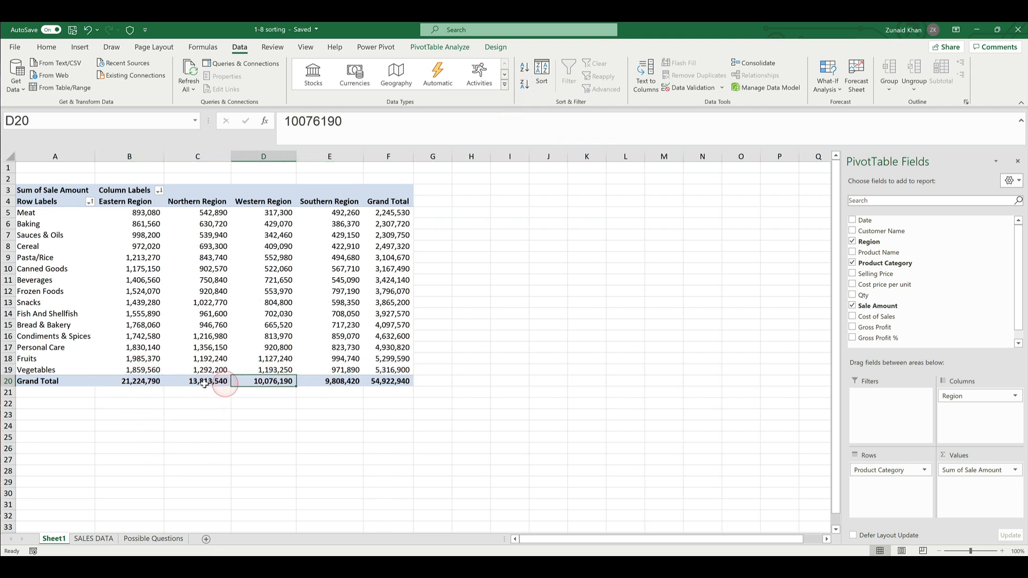
pyautogui.click(213, 383)
pyautogui.click(136, 381)
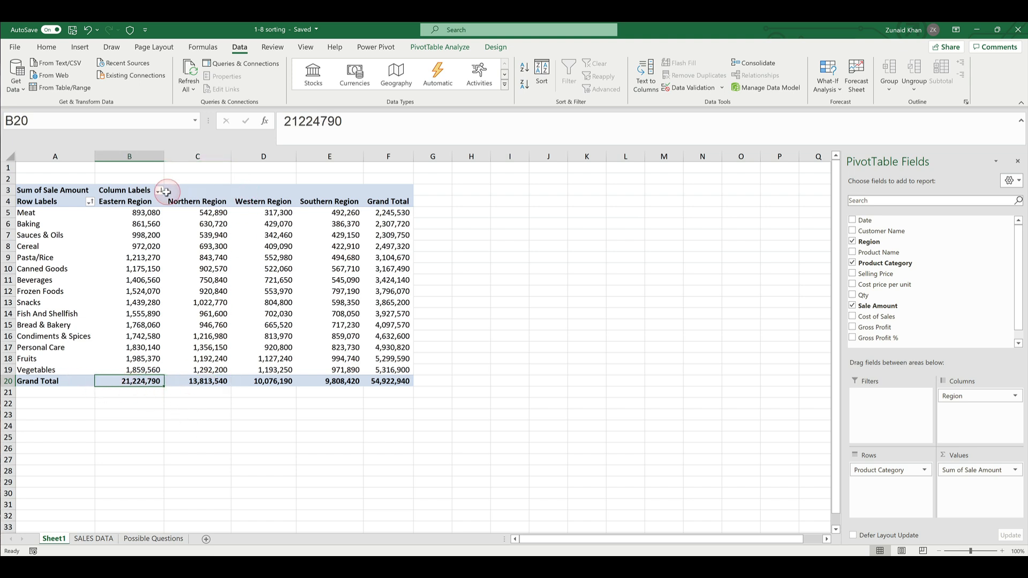
# Check the order of the region headings across the PivotTable's column header row.
pyautogui.click(180, 202)
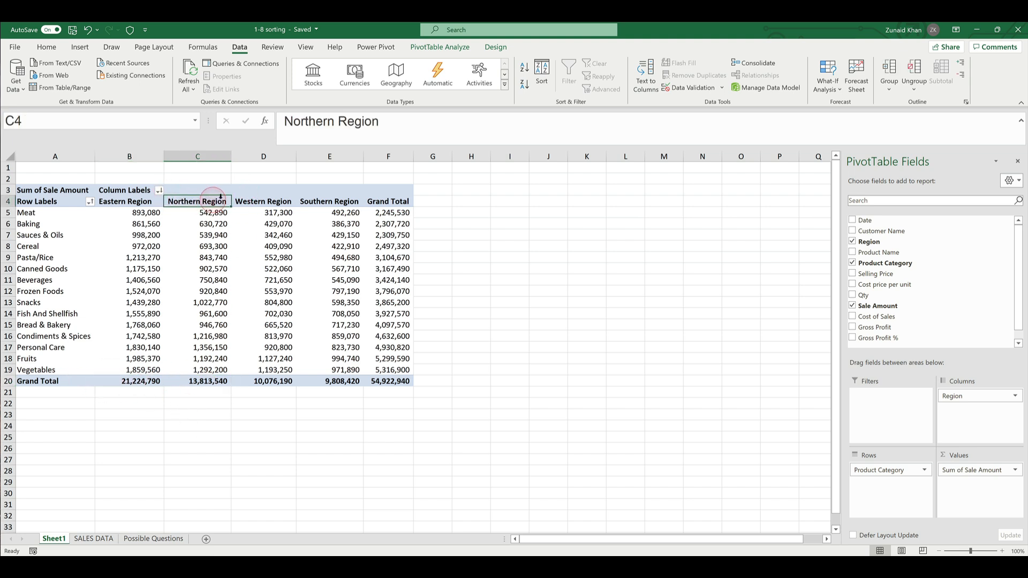
pyautogui.click(127, 202)
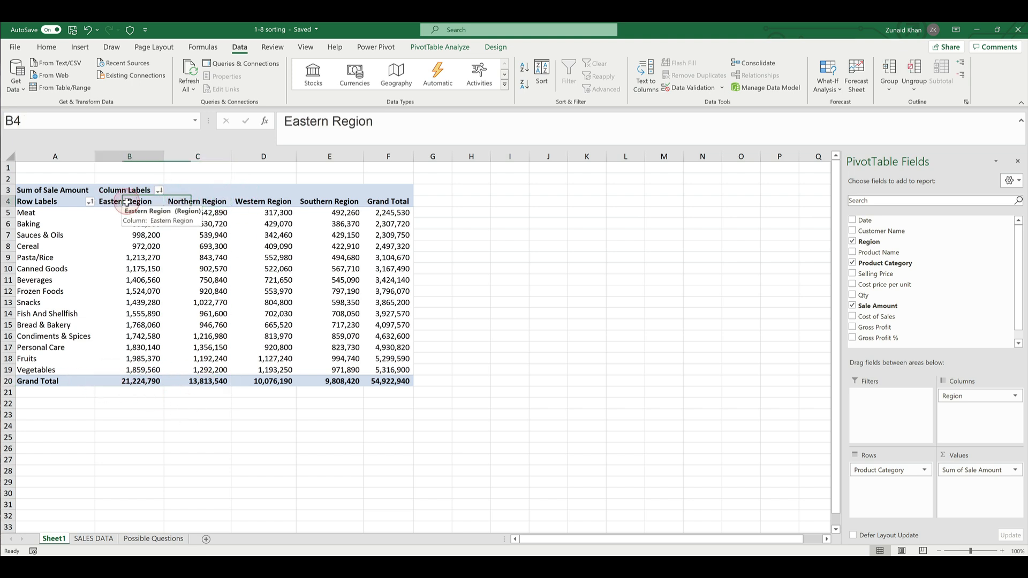
pyautogui.click(196, 197)
pyautogui.click(260, 200)
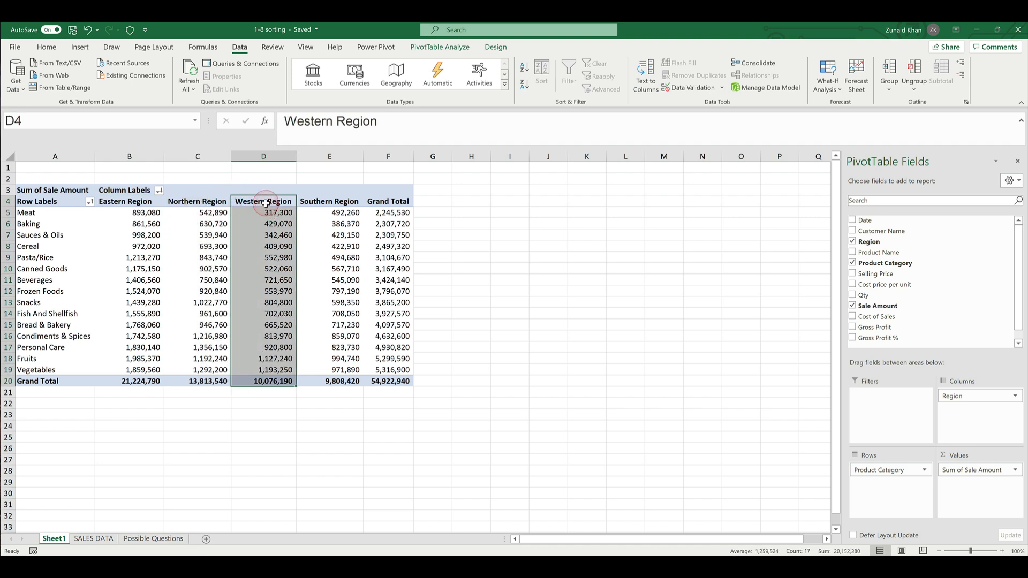
pyautogui.click(267, 203)
pyautogui.click(324, 201)
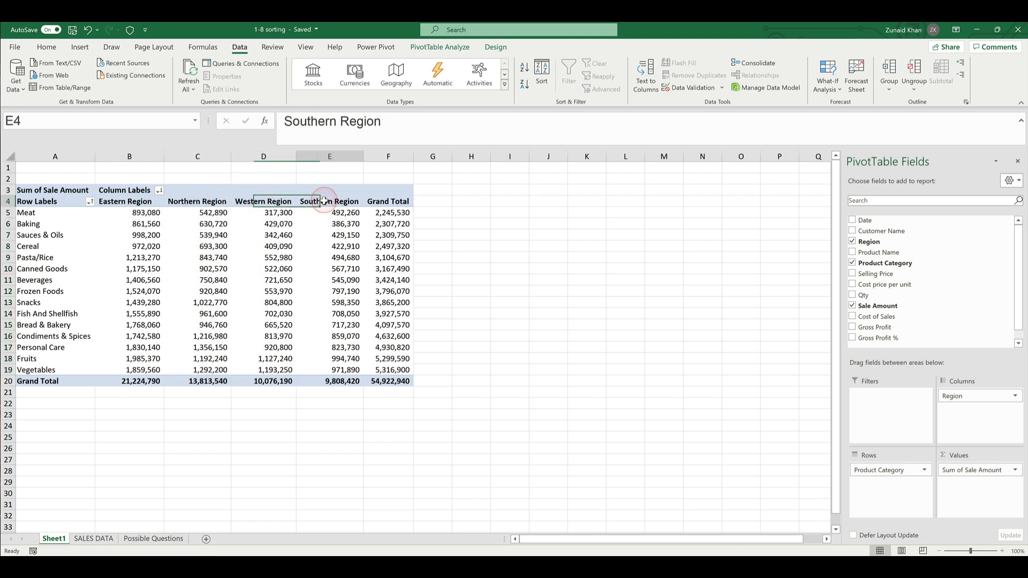
# Sort the Region columns alphabetically from A to Z by their column headings.
pyautogui.click(278, 203)
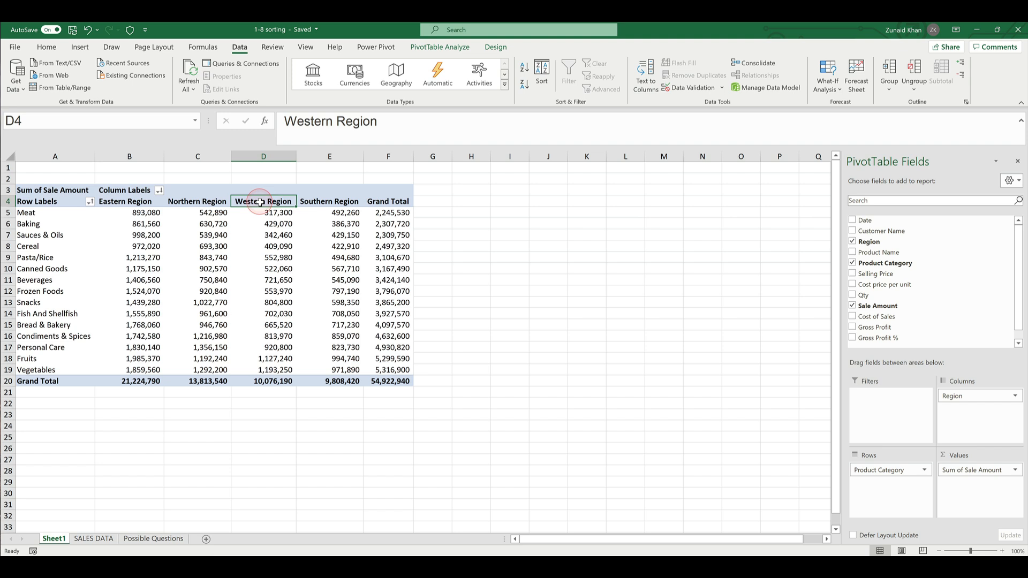
pyautogui.click(185, 203)
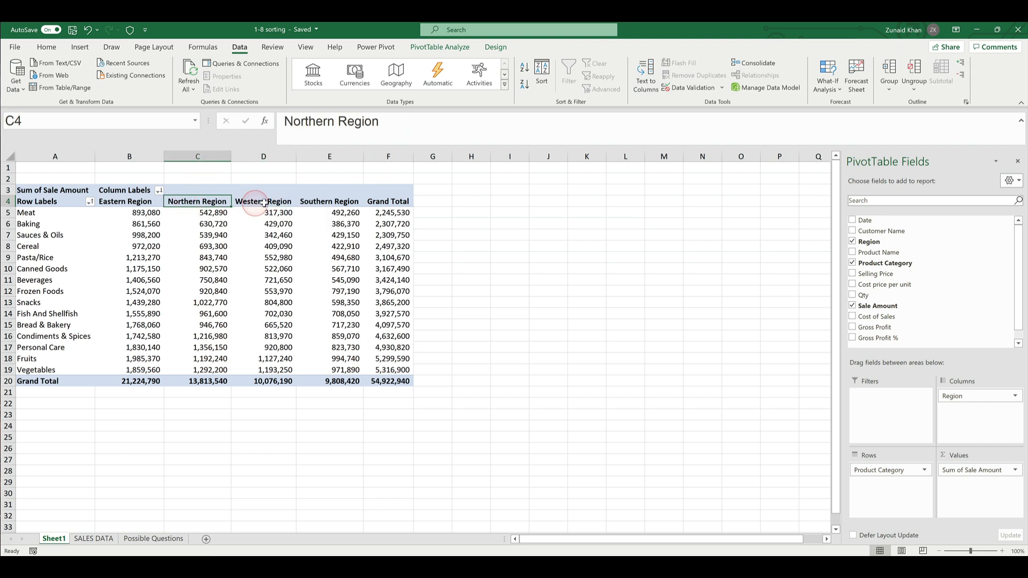
pyautogui.click(524, 85)
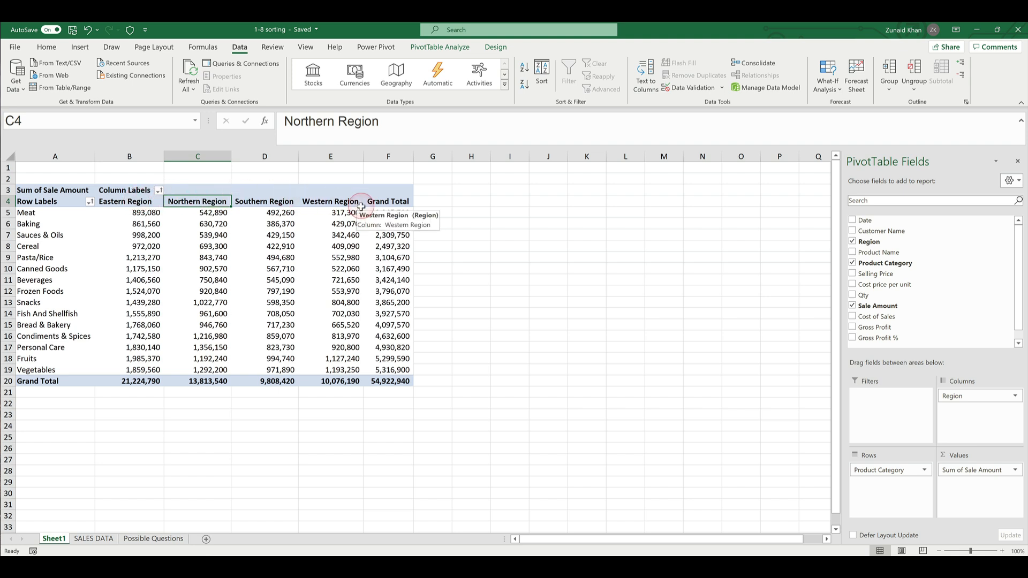
# Sort the Region columns alphabetically from Z to A, and check the order of the region headings.
pyautogui.click(524, 86)
pyautogui.moveTo(161, 201); pyautogui.dragTo(186, 202)
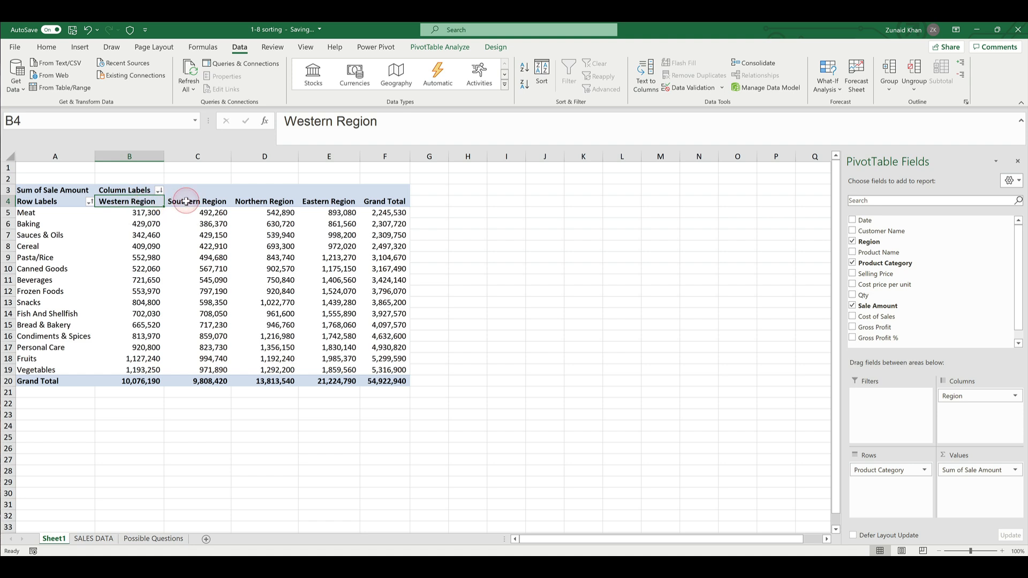
pyautogui.click(186, 202)
pyautogui.click(258, 202)
pyautogui.click(319, 208)
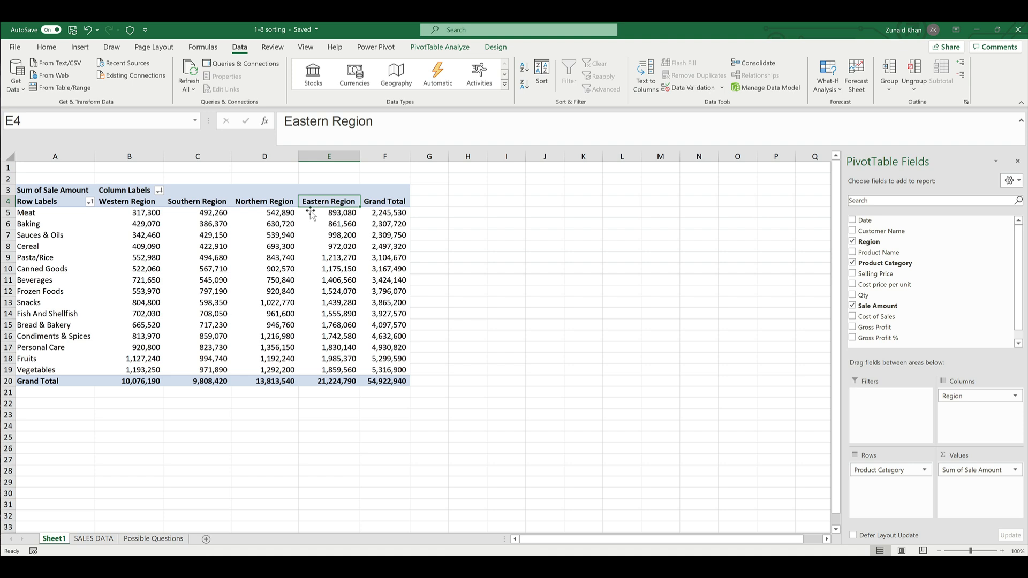
pyautogui.moveTo(148, 227)
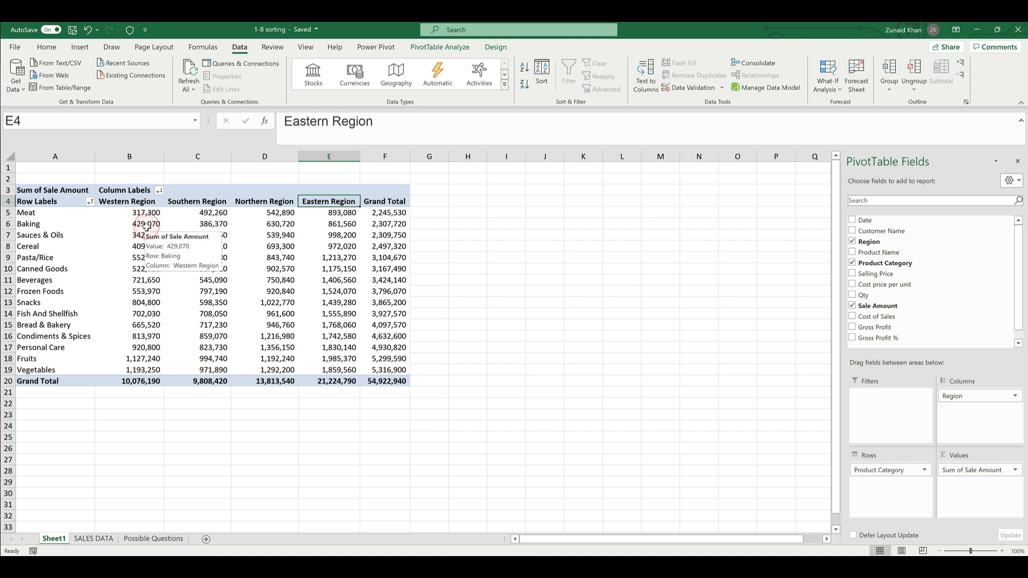
pyautogui.rightClick(145, 215)
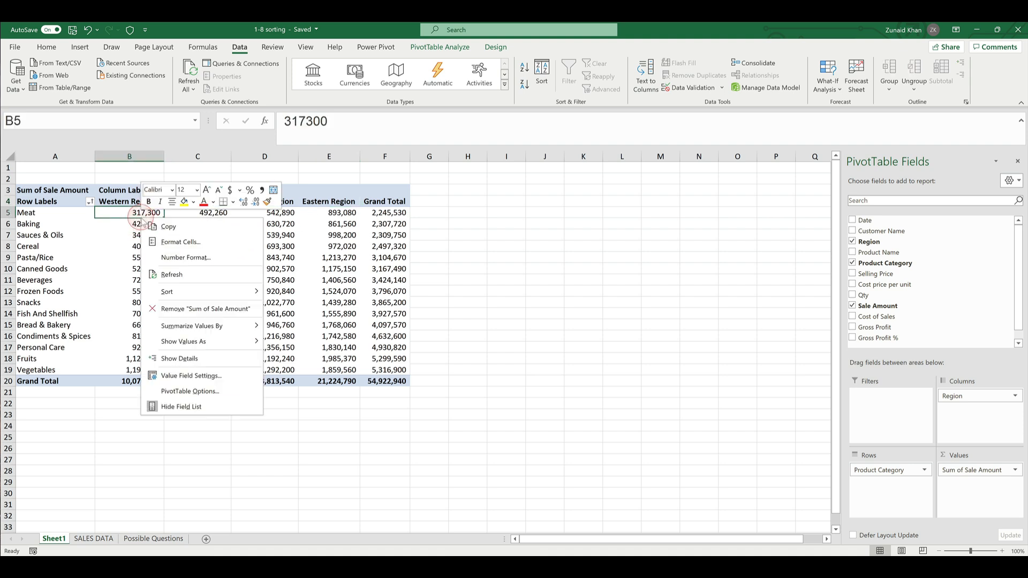
pyautogui.click(175, 299)
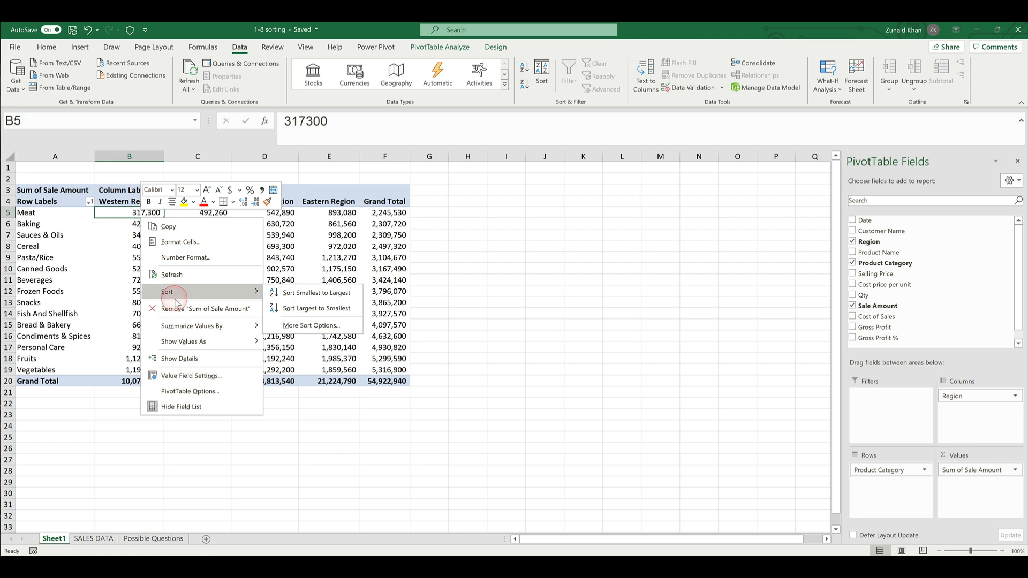
pyautogui.click(120, 226)
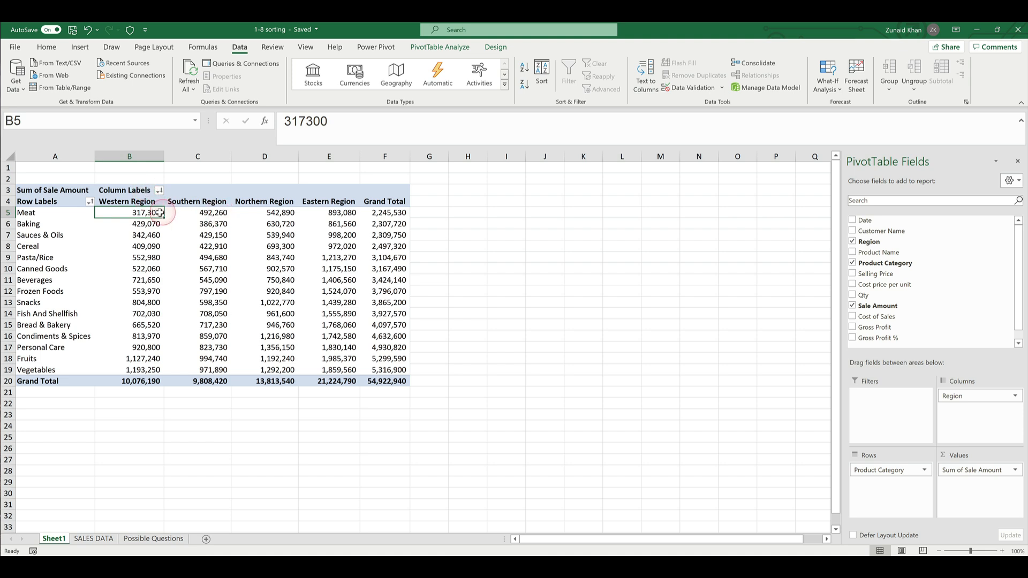
# Sort the Product Category rows by their Western Region values from largest to smallest, and check that column's order.
pyautogui.click(129, 258)
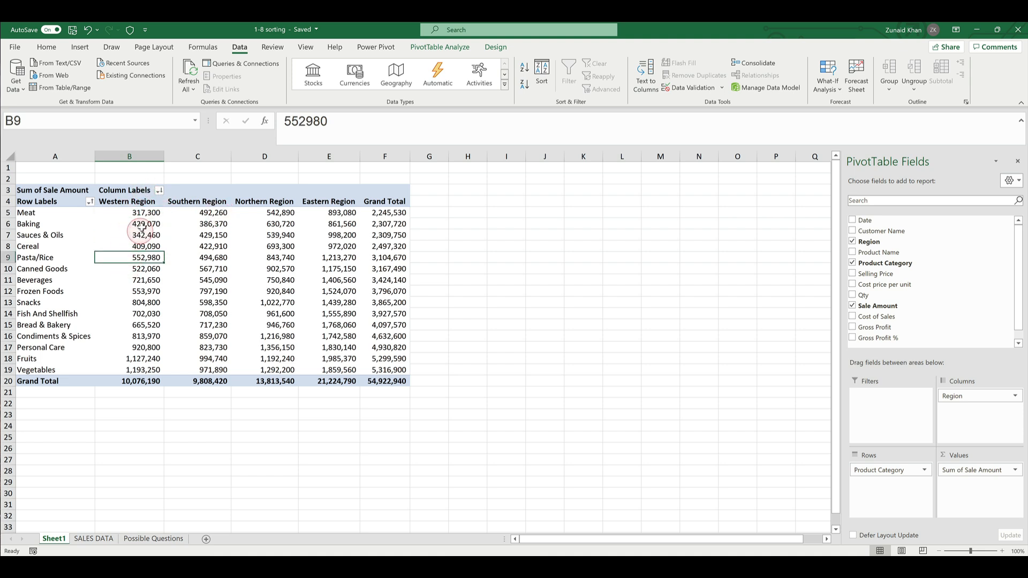
pyautogui.click(143, 224)
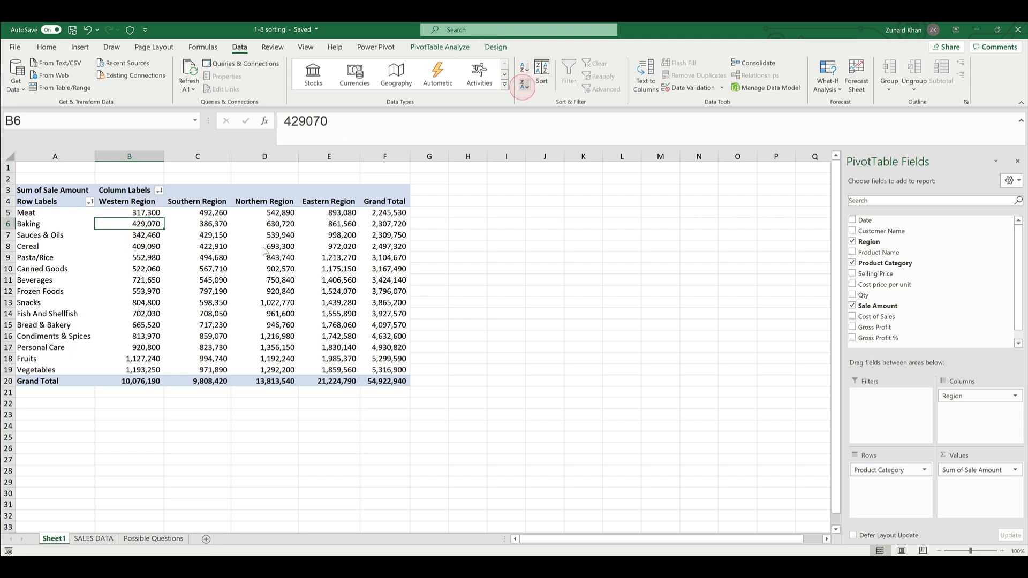
pyautogui.click(136, 212)
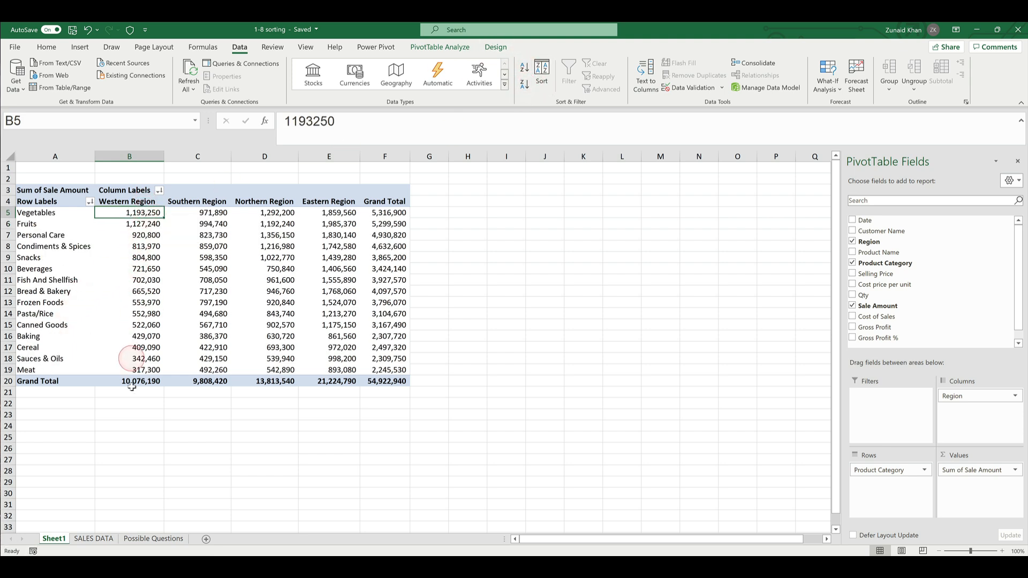
pyautogui.moveTo(139, 203); pyautogui.dragTo(138, 381)
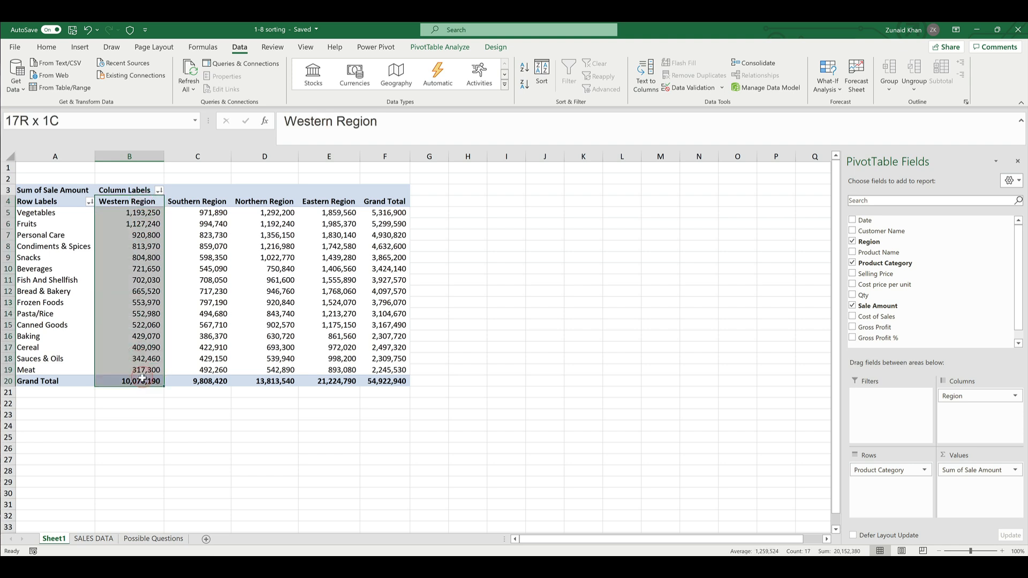
pyautogui.click(138, 222)
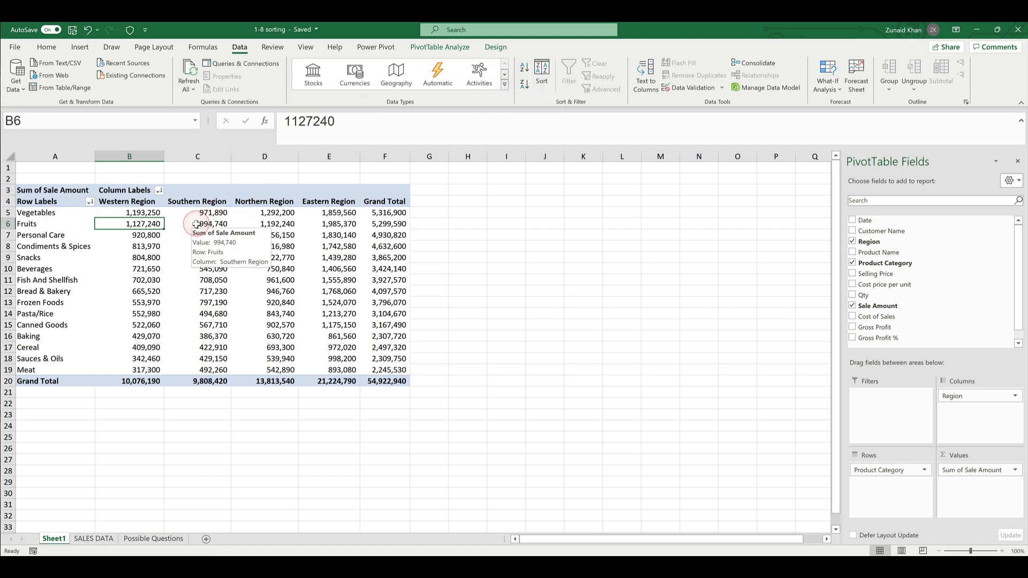
# Sort the Product Category rows by their Eastern Region values from smallest to largest, and check that column's order.
pyautogui.rightClick(329, 213)
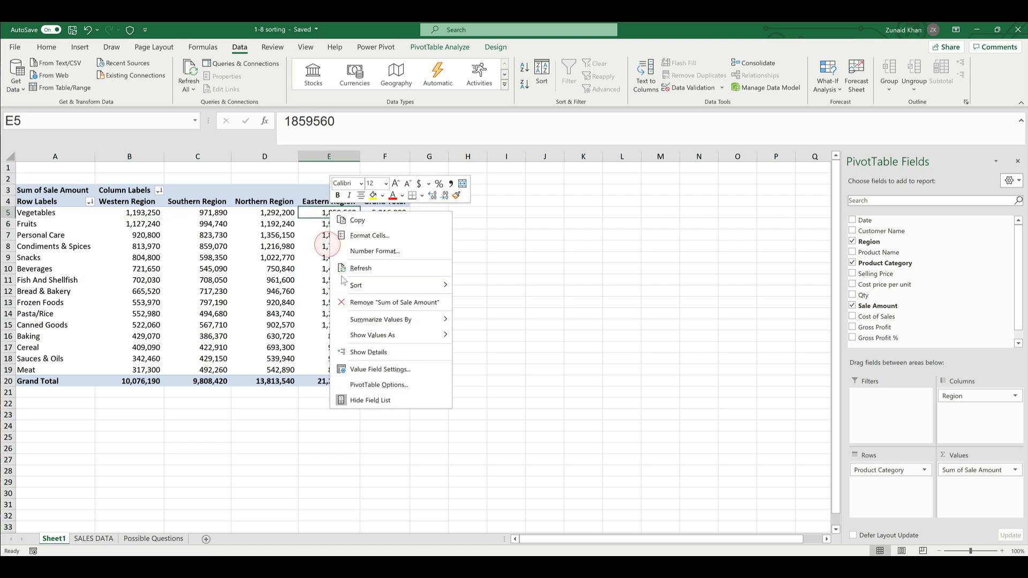
pyautogui.click(452, 280)
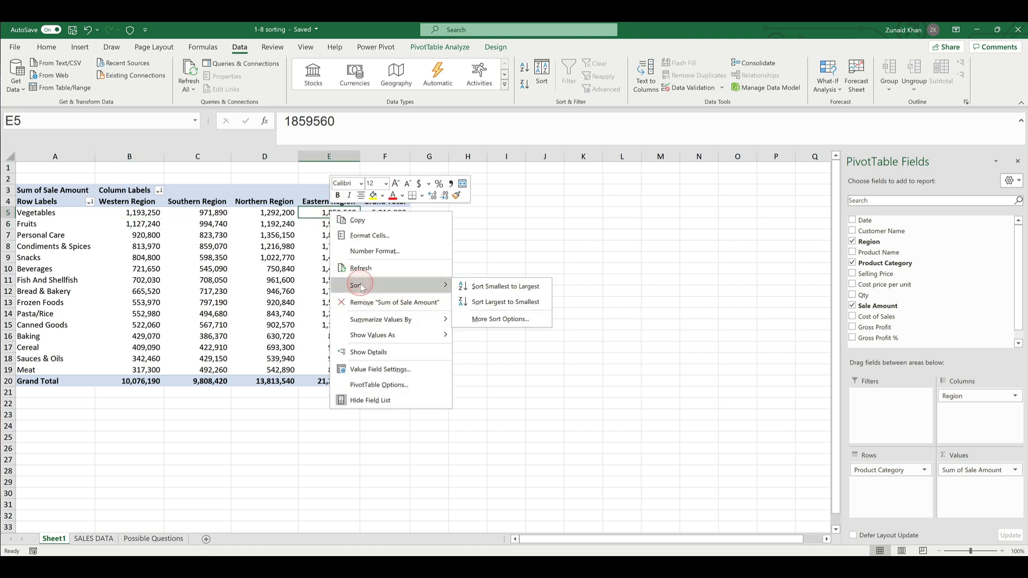
pyautogui.click(499, 292)
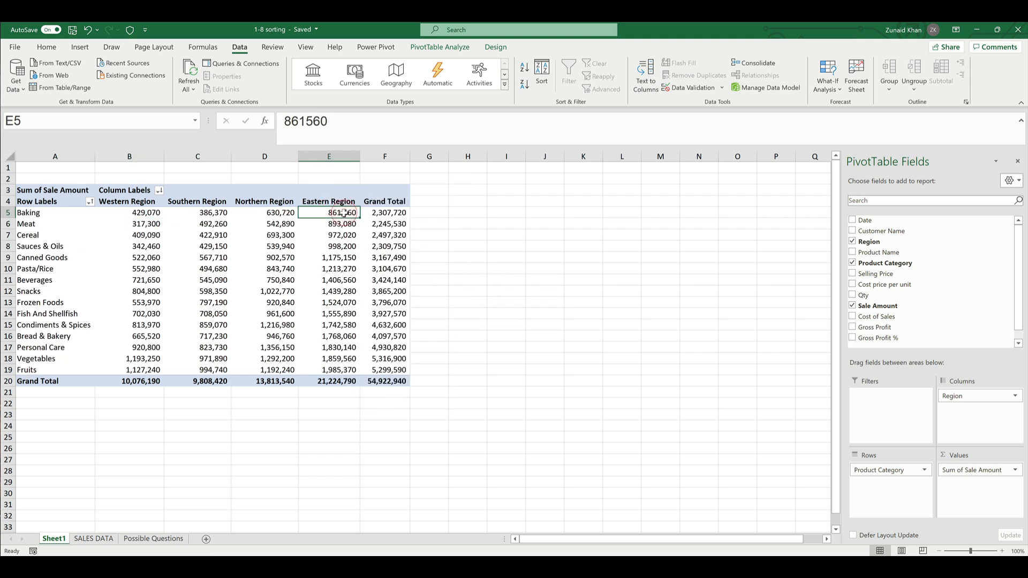
pyautogui.moveTo(349, 369); pyautogui.dragTo(360, 211)
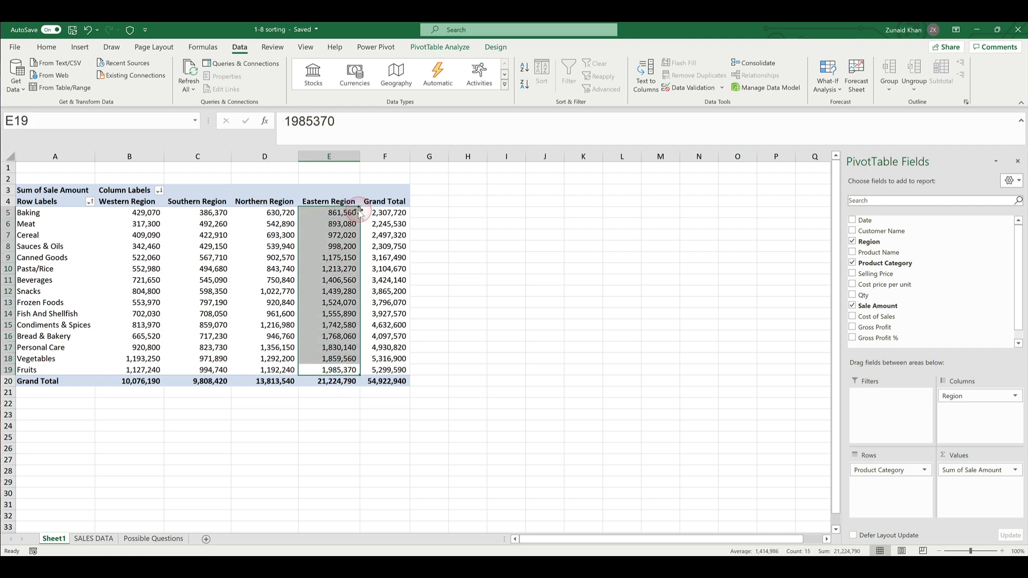
pyautogui.click(340, 269)
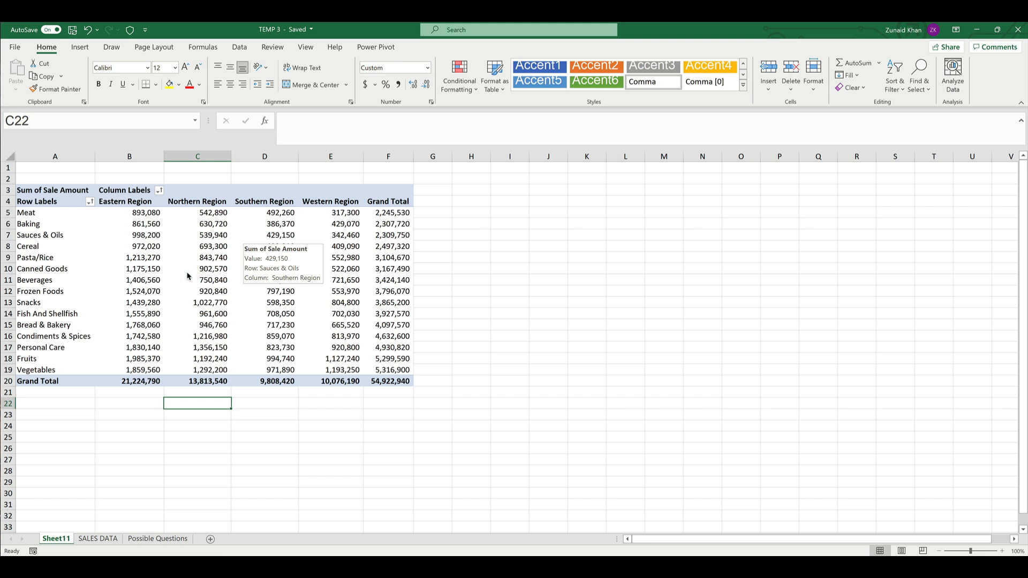
# Copy the four region headings in B4:E4 of the PivotTable, from Eastern Region to Western Region.
pyautogui.click(136, 199)
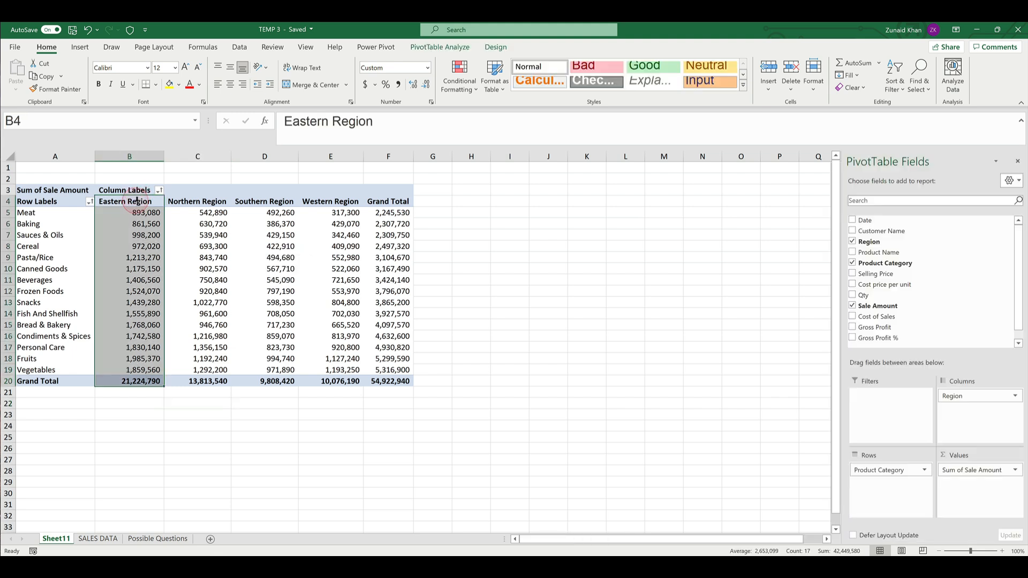
pyautogui.click(140, 201)
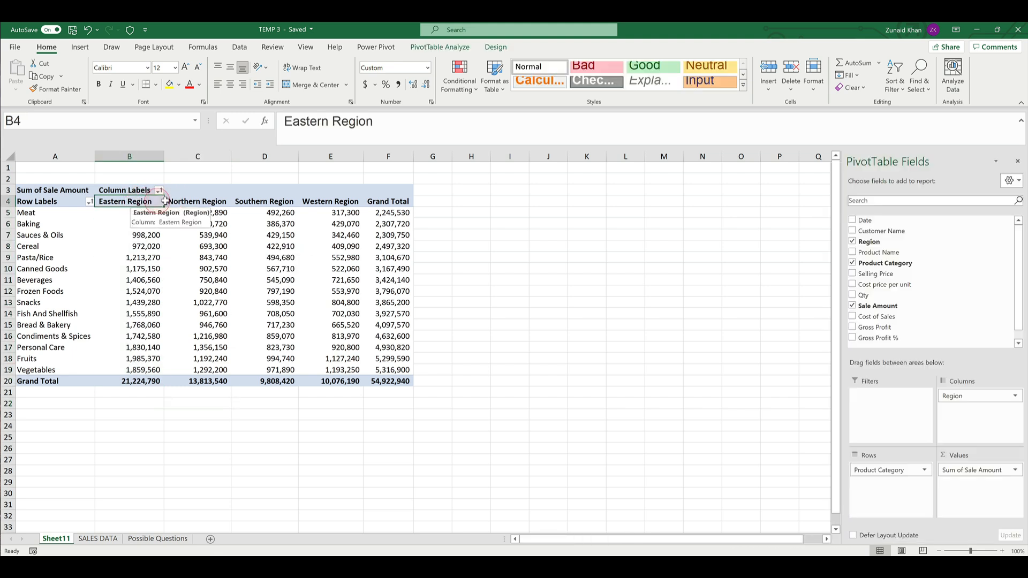
pyautogui.moveTo(165, 202); pyautogui.dragTo(317, 202)
pyautogui.rightClick(316, 202)
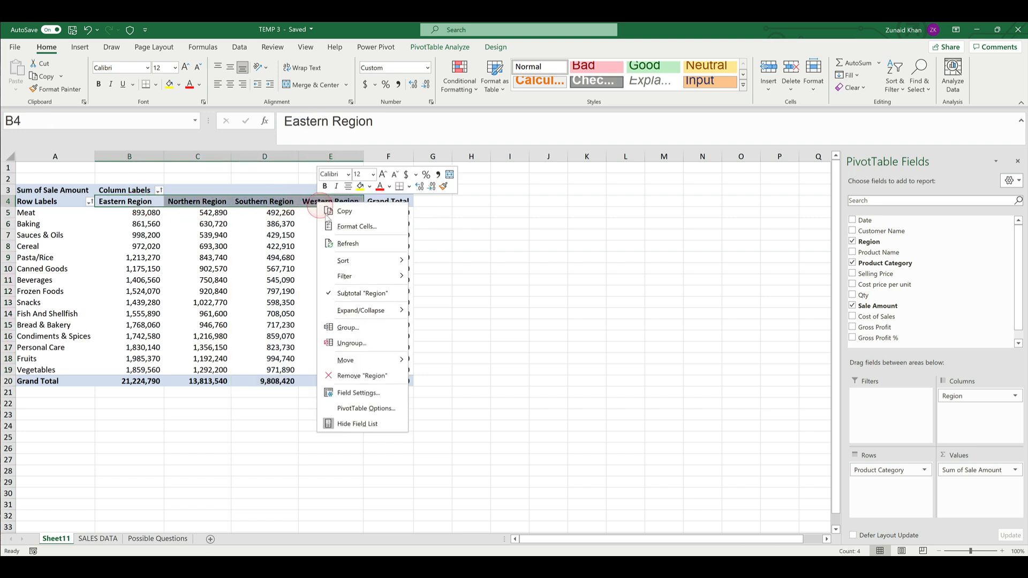
pyautogui.click(340, 211)
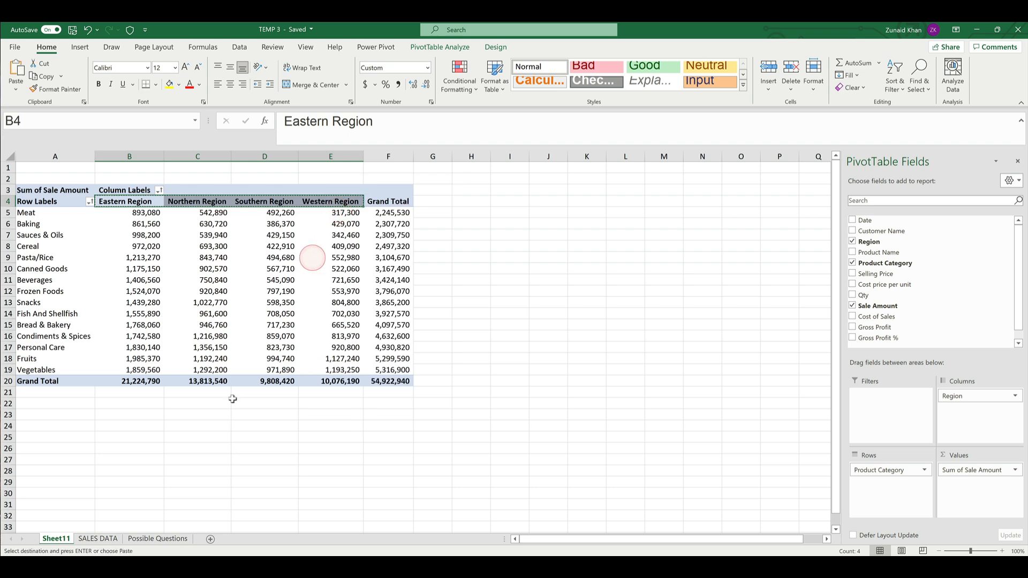
# Paste the copied region headings below the PivotTable from cell C23 as transposed values.
pyautogui.click(206, 414)
pyautogui.rightClick(207, 415)
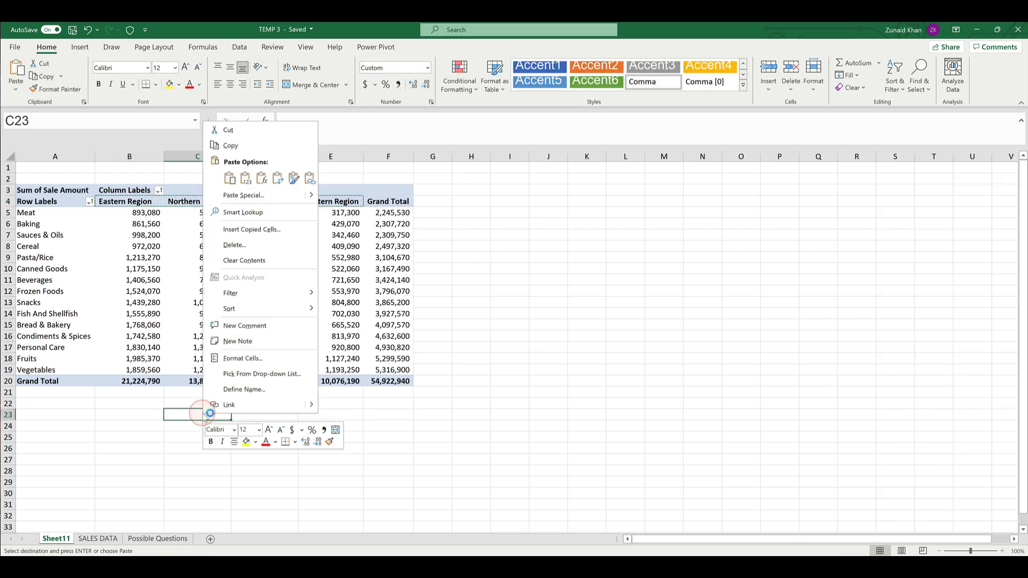
pyautogui.click(243, 195)
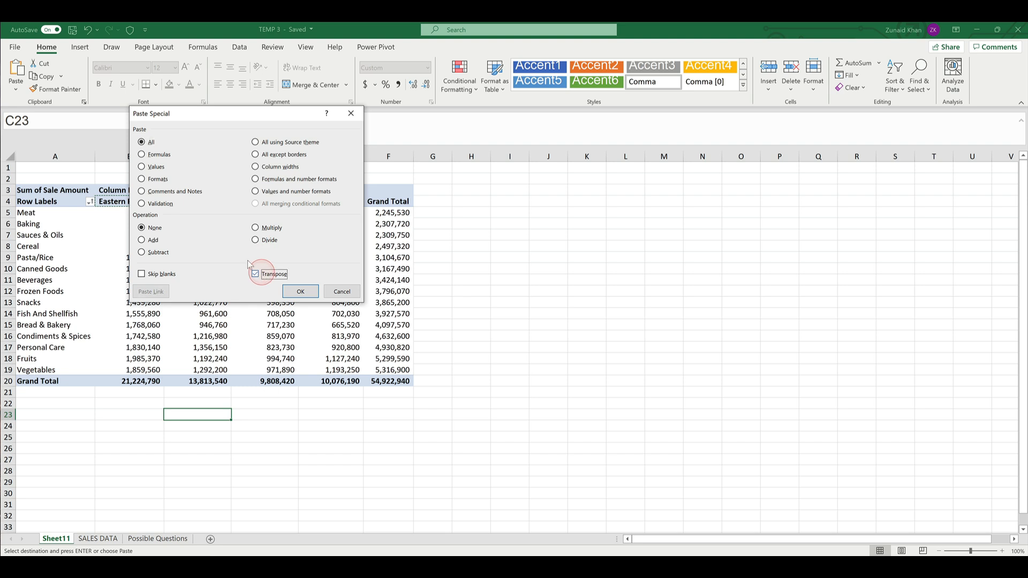
pyautogui.click(155, 167)
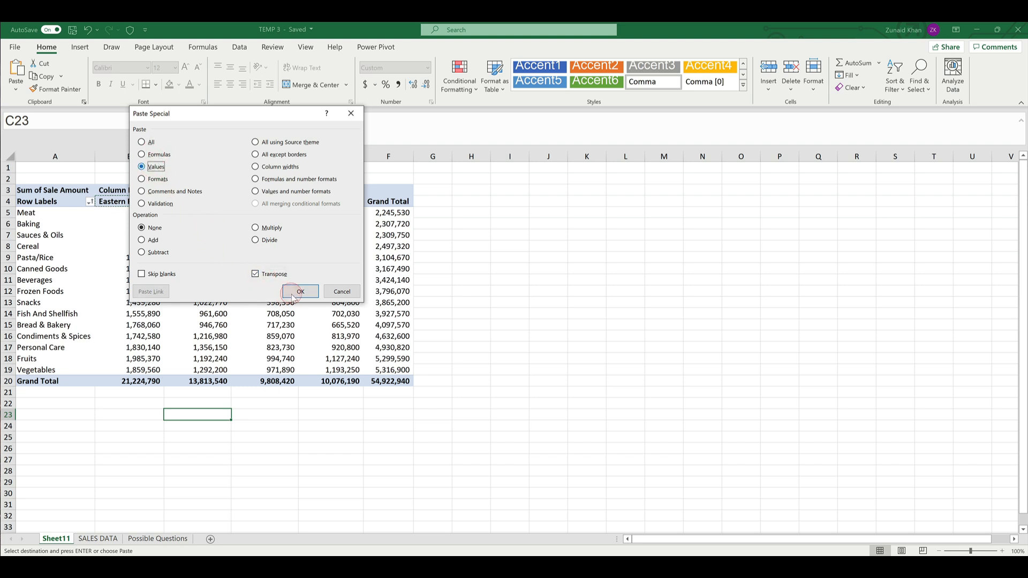
pyautogui.click(299, 292)
# Move the Western Region entry of the pasted list to cell C27.
pyautogui.click(196, 430)
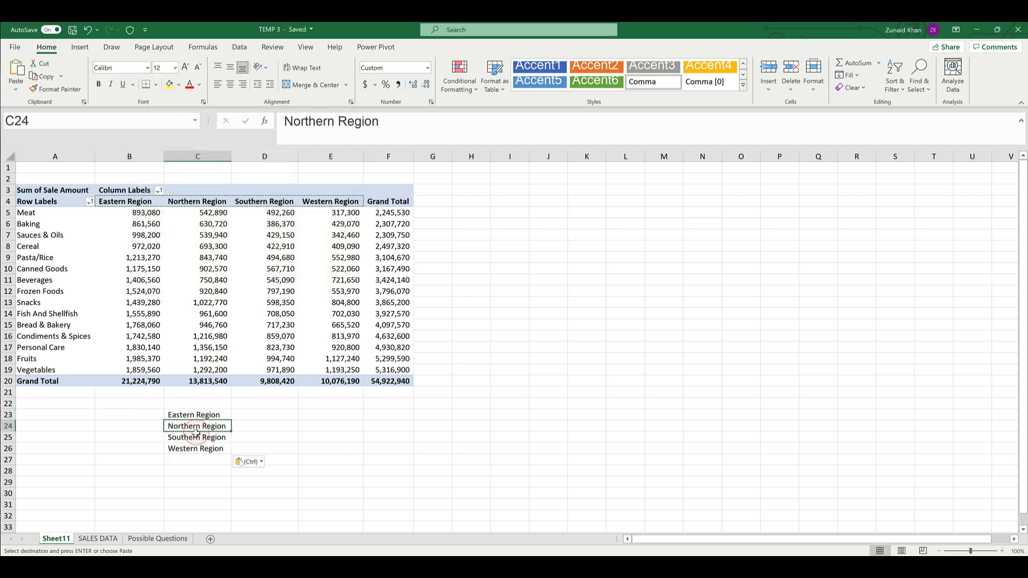
pyautogui.click(196, 449)
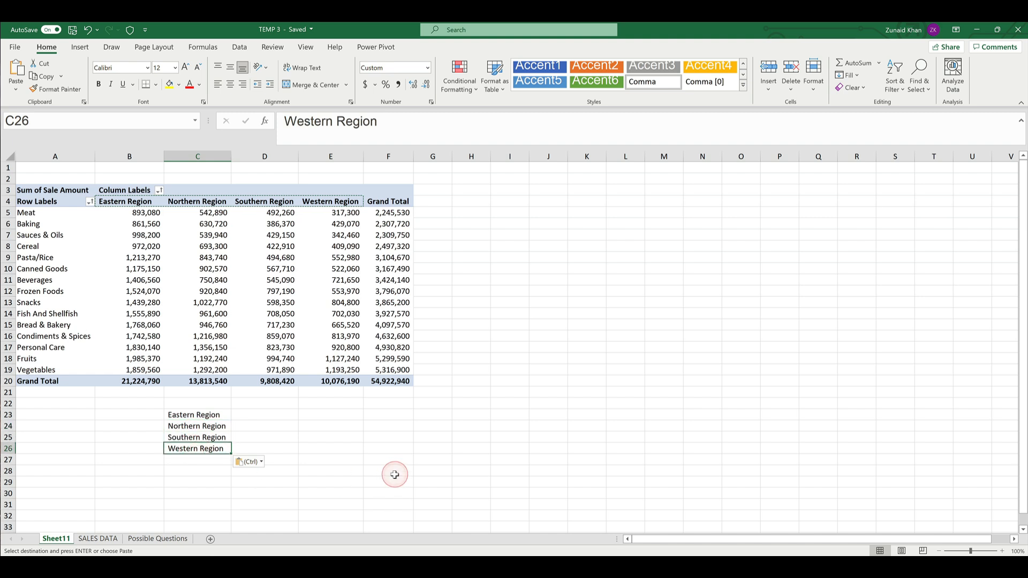
pyautogui.hotkey('ctrl', 'x')
pyautogui.press('Down')
pyautogui.hotkey('ctrl', 'v')
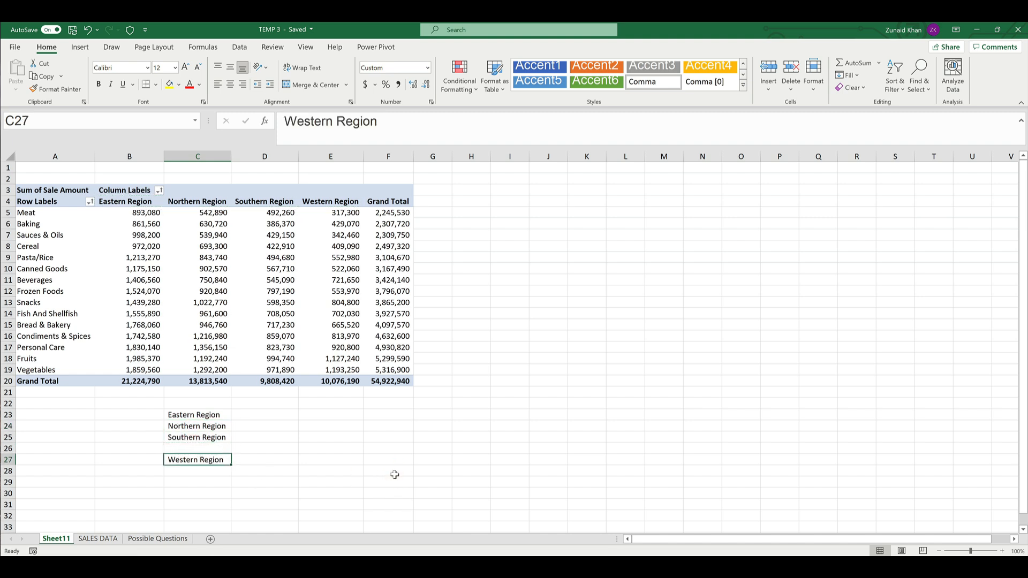
# Move the Eastern Region entry from C23 to cell C26, between Southern Region and Western Region.
pyautogui.press('Up')
pyautogui.press('Up')
pyautogui.press('Up')
pyautogui.press('Up')
pyautogui.press('Up')
pyautogui.hotkey('ctrl', 'x')
pyautogui.press('Down')
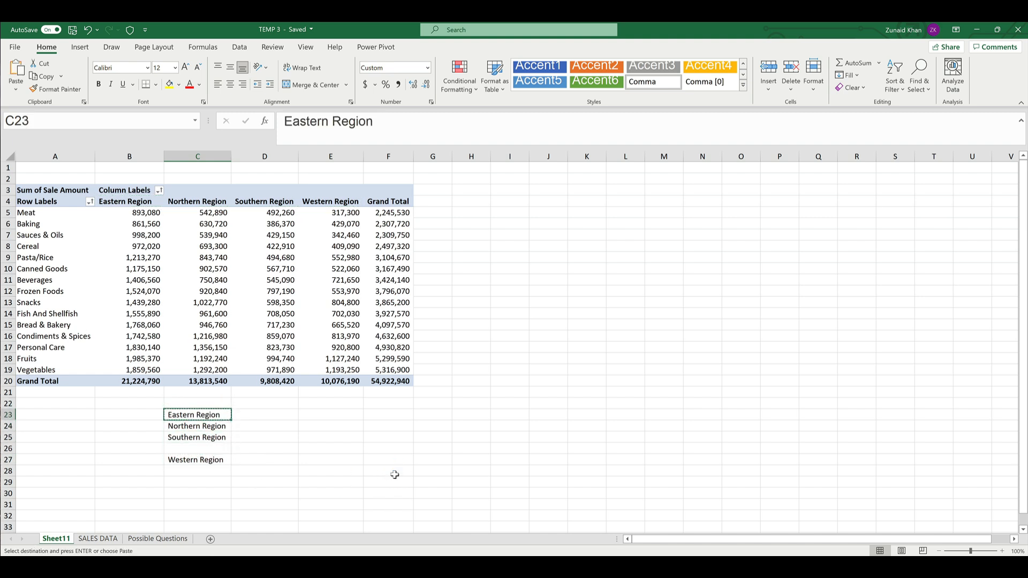
pyautogui.press('Down')
pyautogui.press('Down')
pyautogui.press('Down')
pyautogui.hotkey('ctrl', 'v')
# Select the reordered region list in C24:C27, from Northern Region to Western Region.
pyautogui.press('Up')
pyautogui.press('Up')
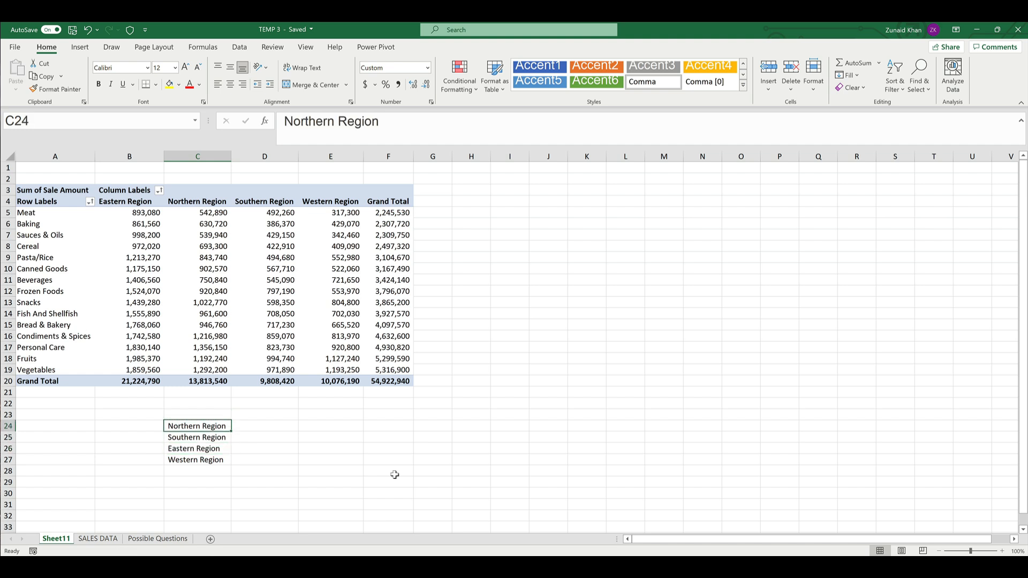
pyautogui.hotkey('shift', 'Down')
pyautogui.hotkey('shift', 'Down')
pyautogui.hotkey('shift', 'Down')
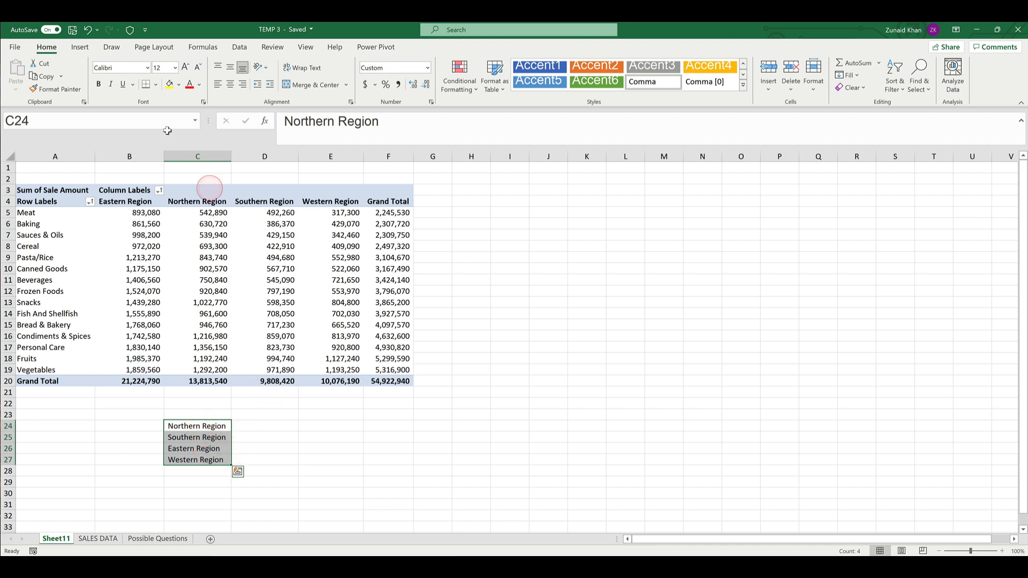
# Open the custom lists editor from the general section of the advanced program options.
pyautogui.click(15, 48)
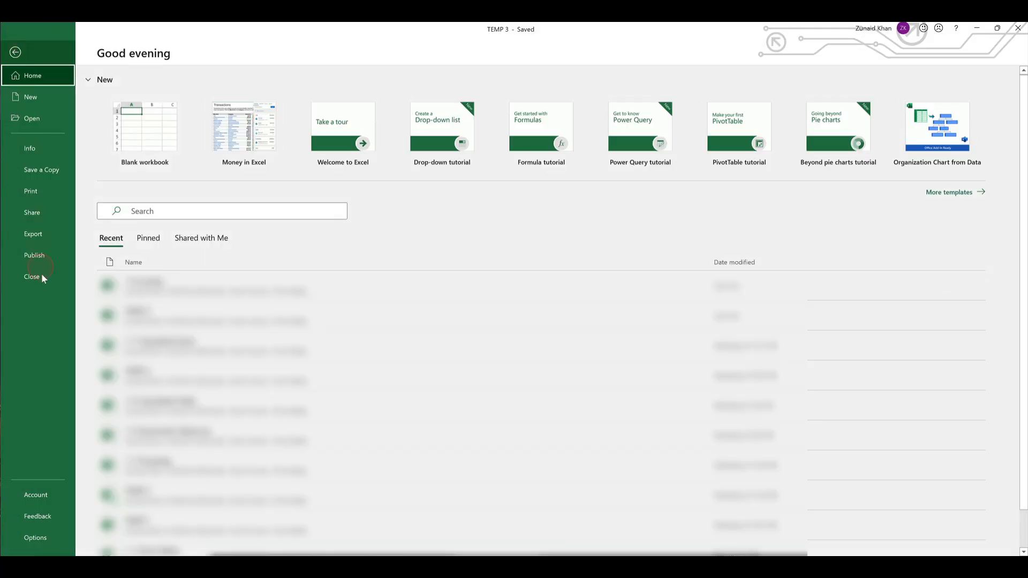
pyautogui.click(36, 539)
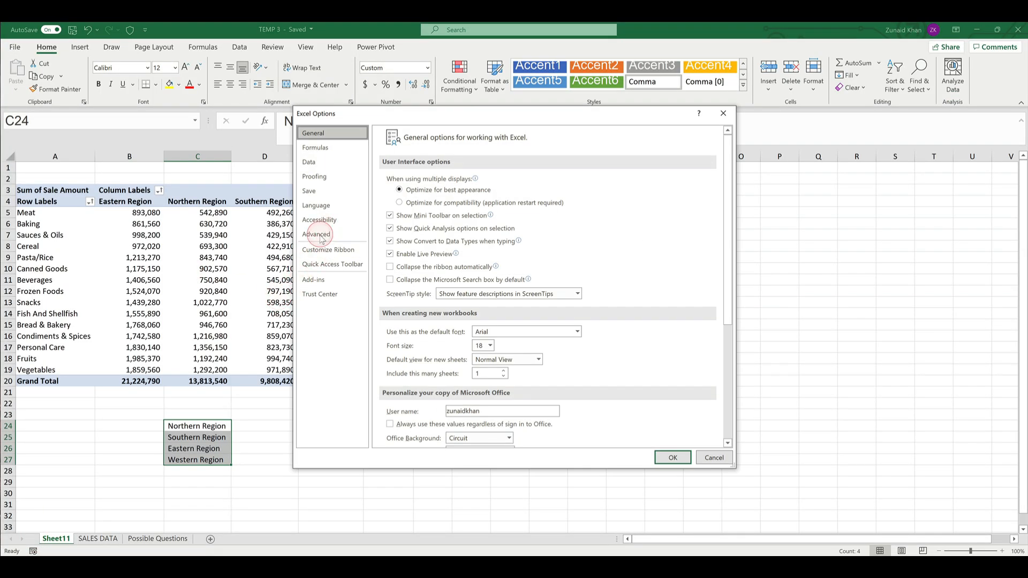
pyautogui.click(320, 236)
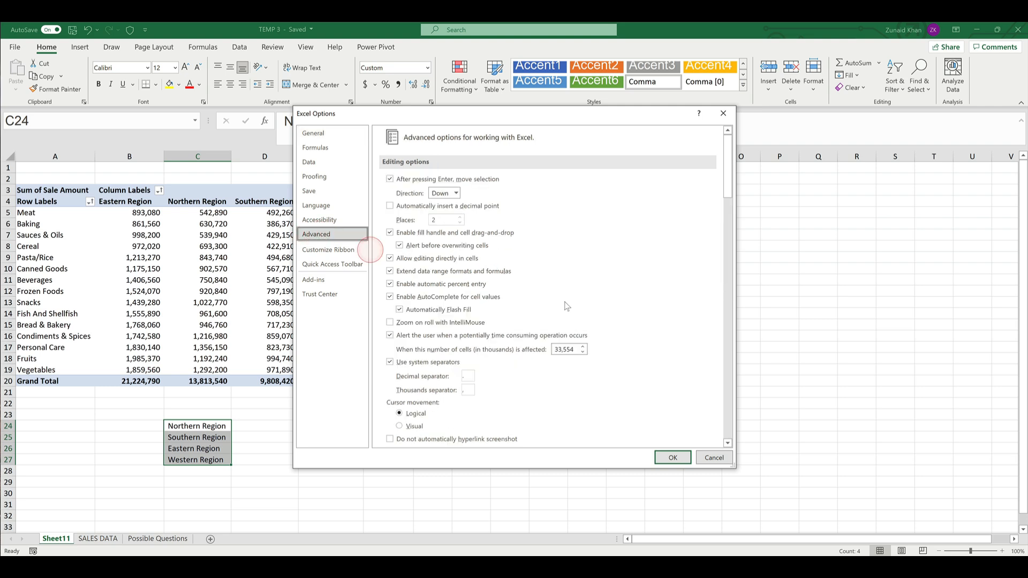
pyautogui.scroll(-10, 584, 308)
pyautogui.scroll(-8, 583, 310)
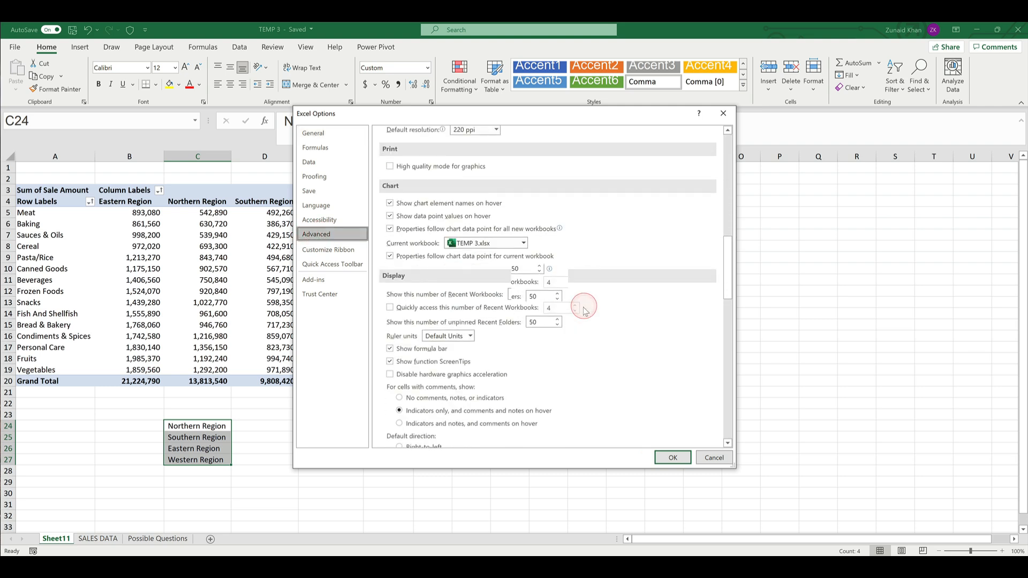
pyautogui.scroll(-12, 585, 311)
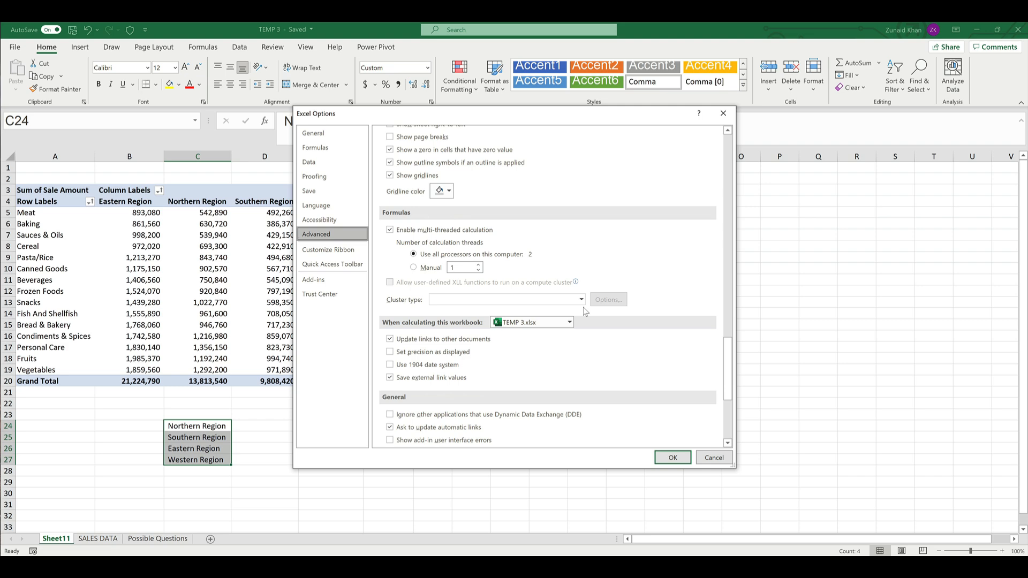
pyautogui.click(513, 349)
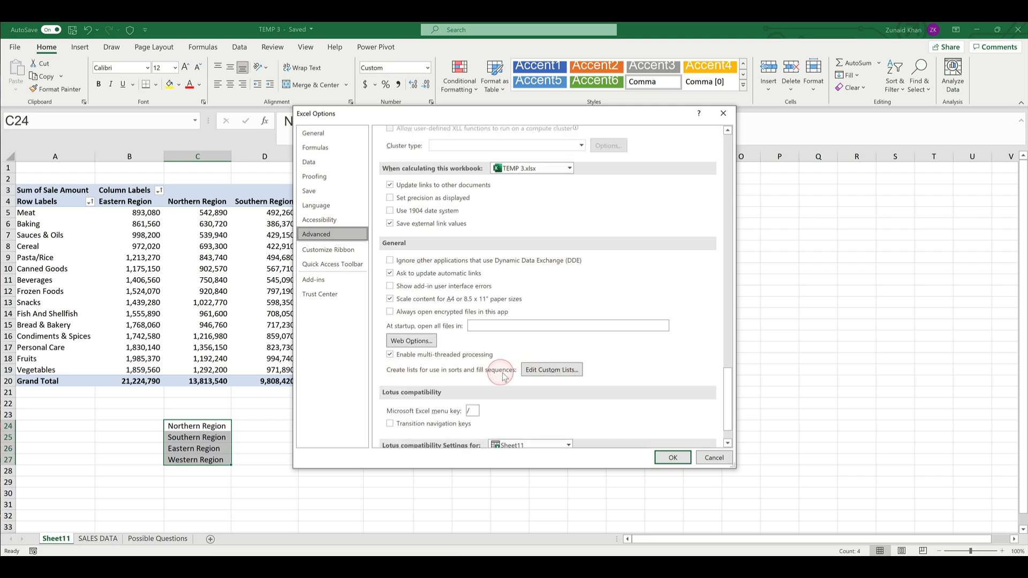
pyautogui.click(553, 371)
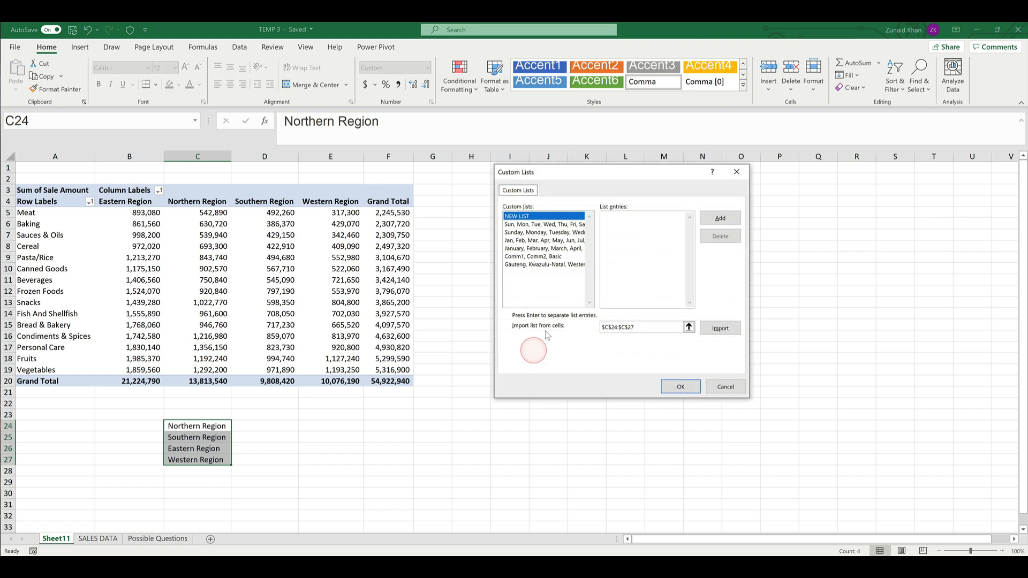
# Import the cells C24:C27 as a new custom list and accept the options.
pyautogui.click(661, 326)
pyautogui.moveTo(661, 327); pyautogui.dragTo(572, 322)
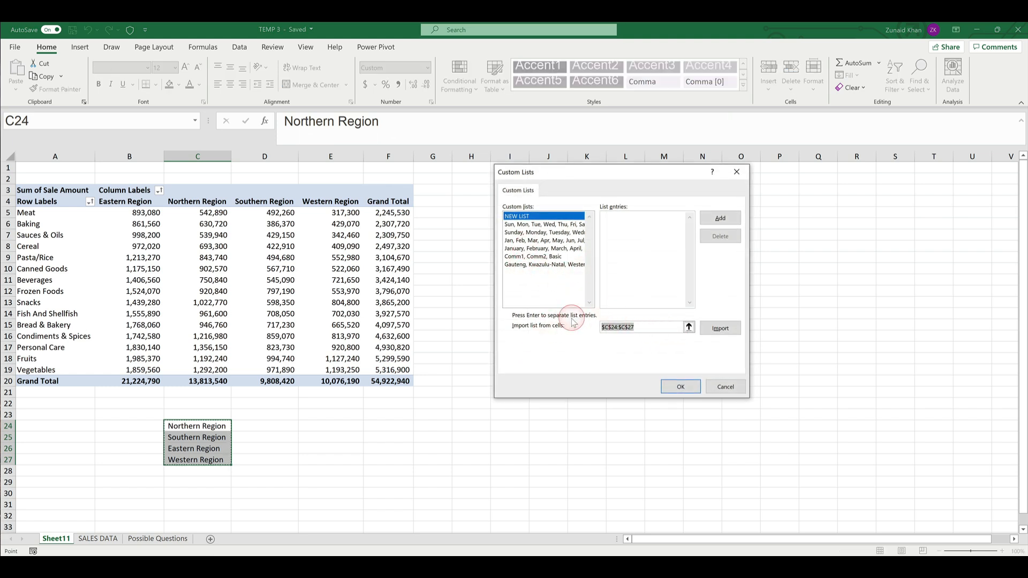
pyautogui.click(690, 327)
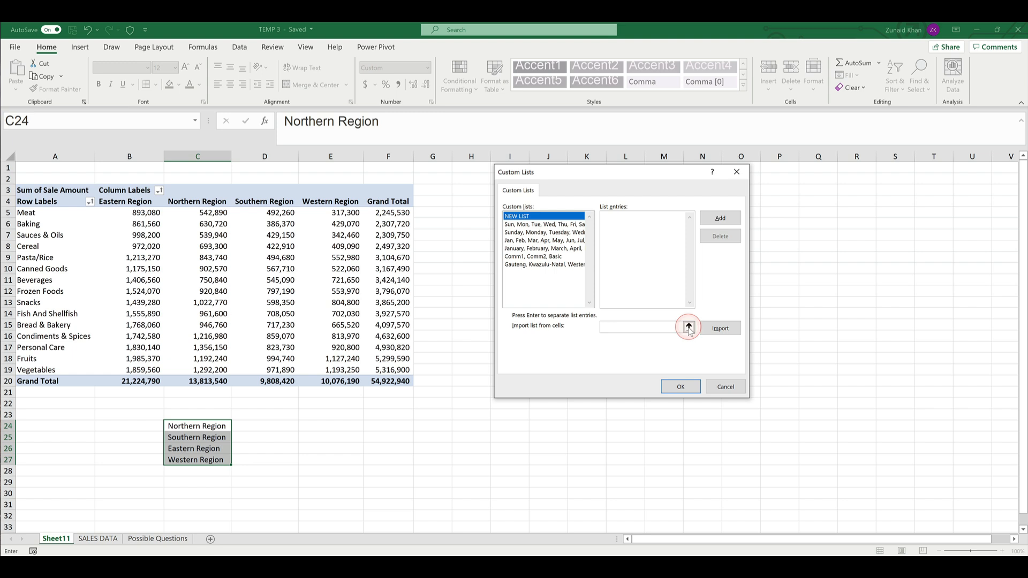
pyautogui.moveTo(190, 426); pyautogui.dragTo(195, 463)
pyautogui.click(743, 185)
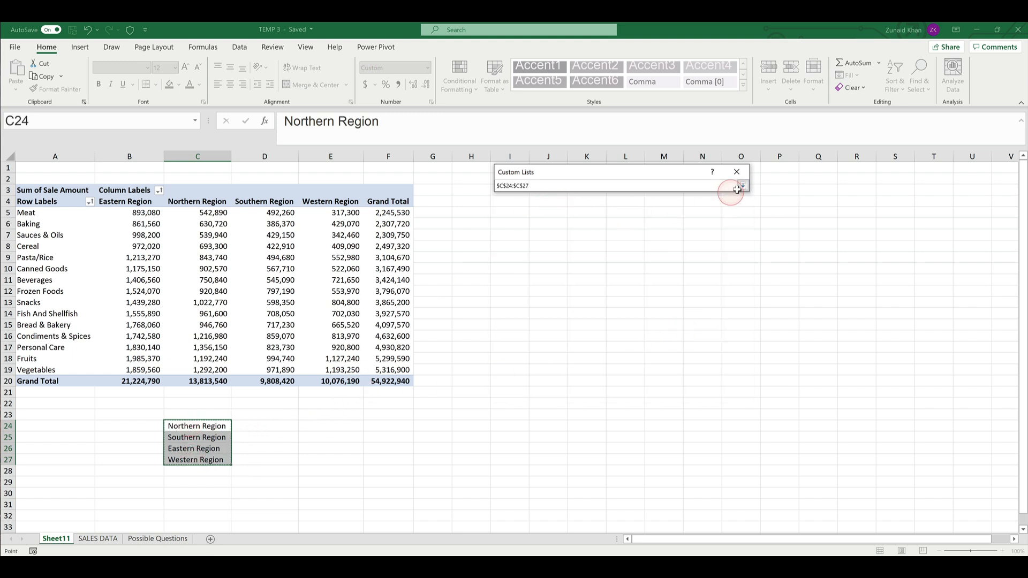
pyautogui.click(720, 329)
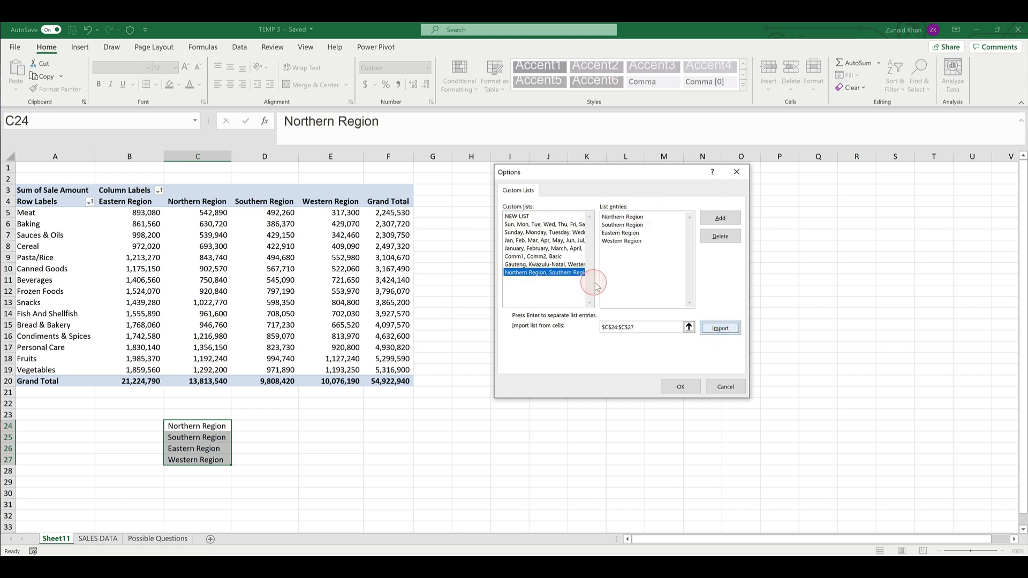
pyautogui.click(720, 219)
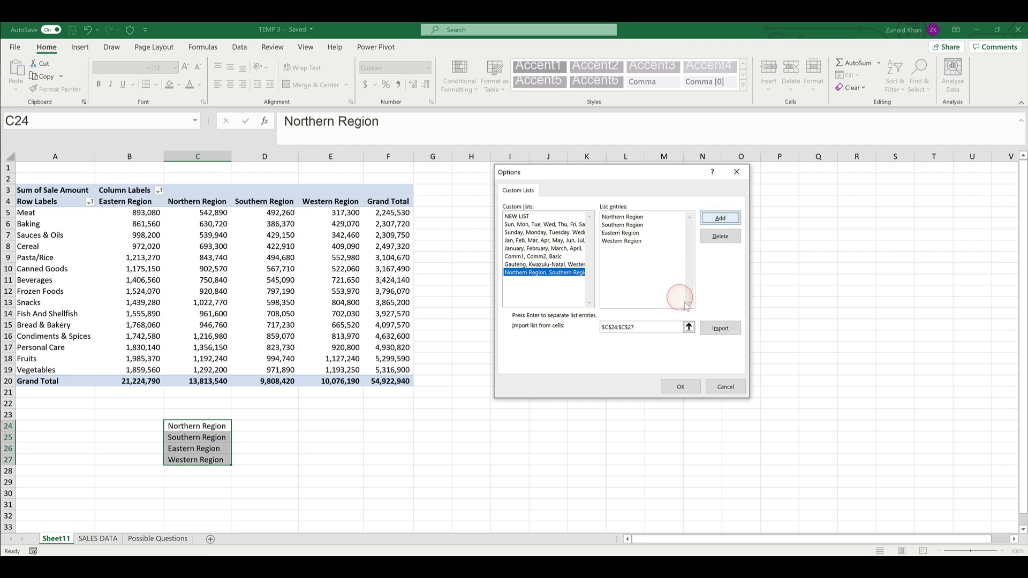
pyautogui.click(681, 386)
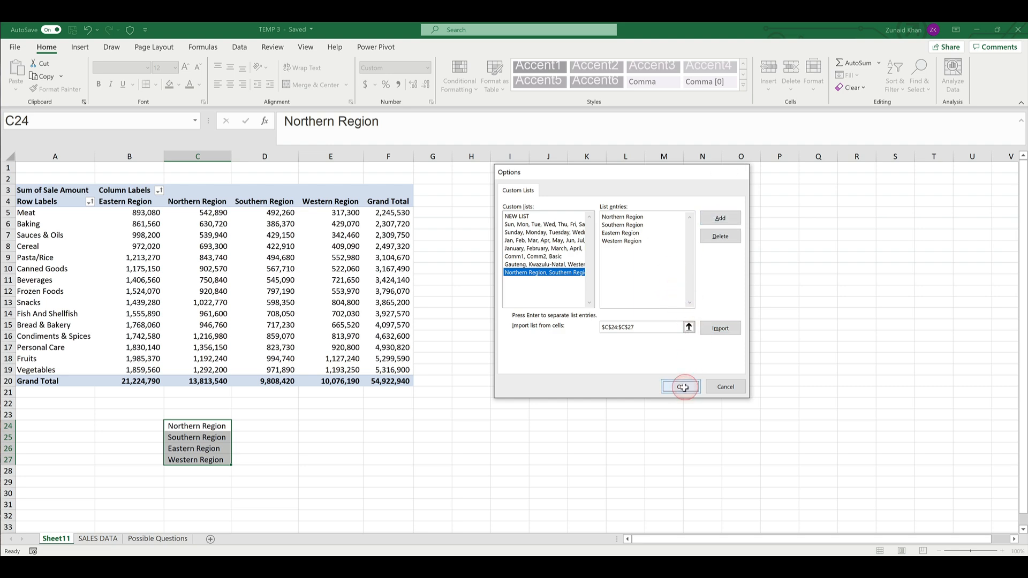
pyautogui.click(682, 459)
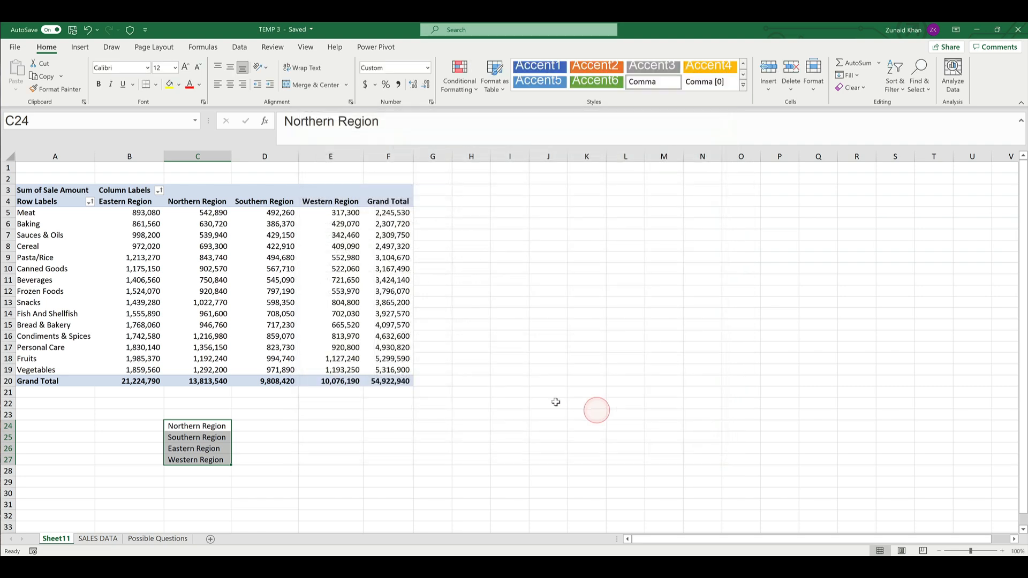
# Open the additional sort options for the PivotTable's Region column labels and disable automatic sorting on every report update.
pyautogui.click(141, 202)
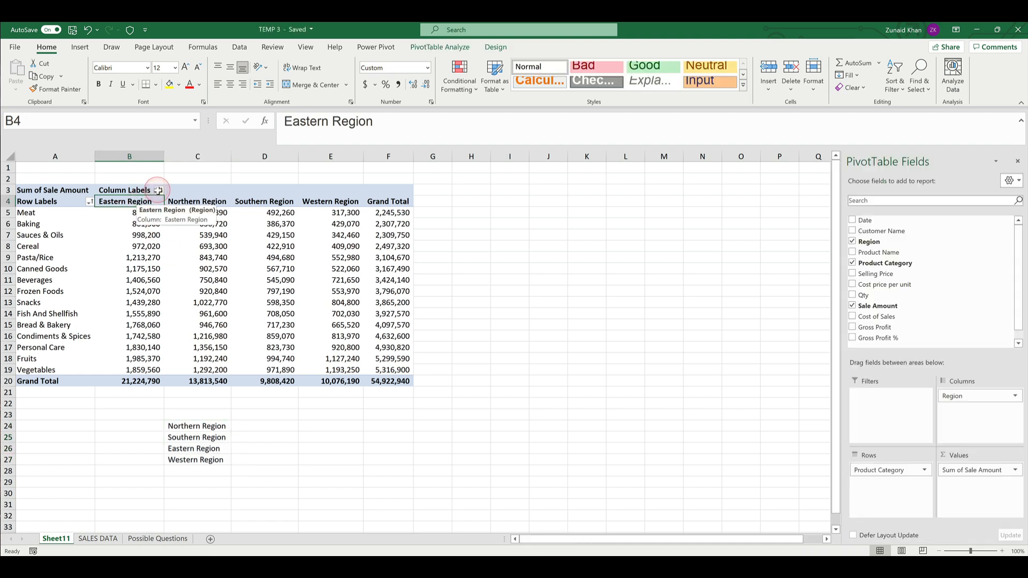
pyautogui.click(159, 191)
pyautogui.click(75, 235)
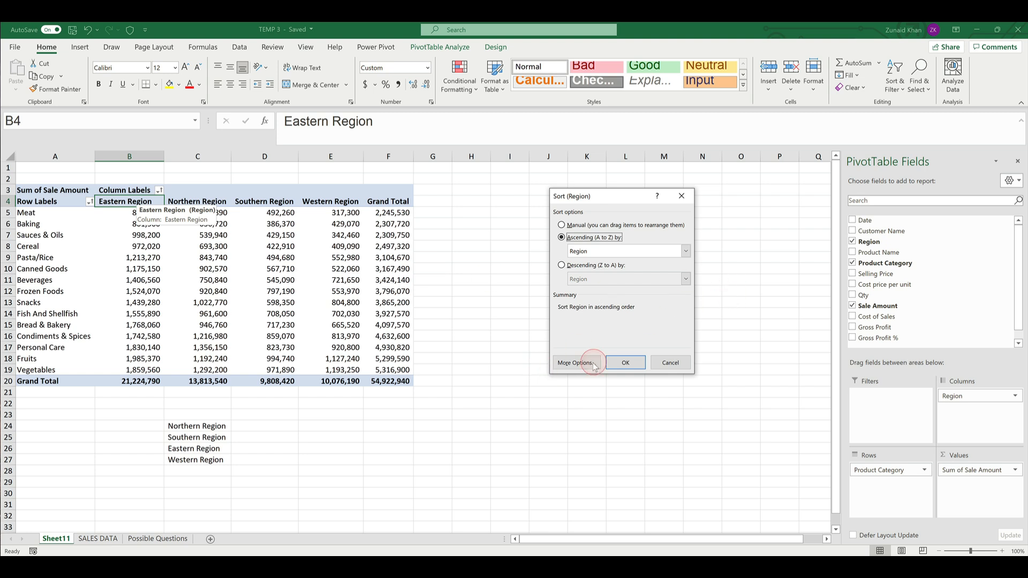
pyautogui.click(576, 364)
pyautogui.click(576, 364)
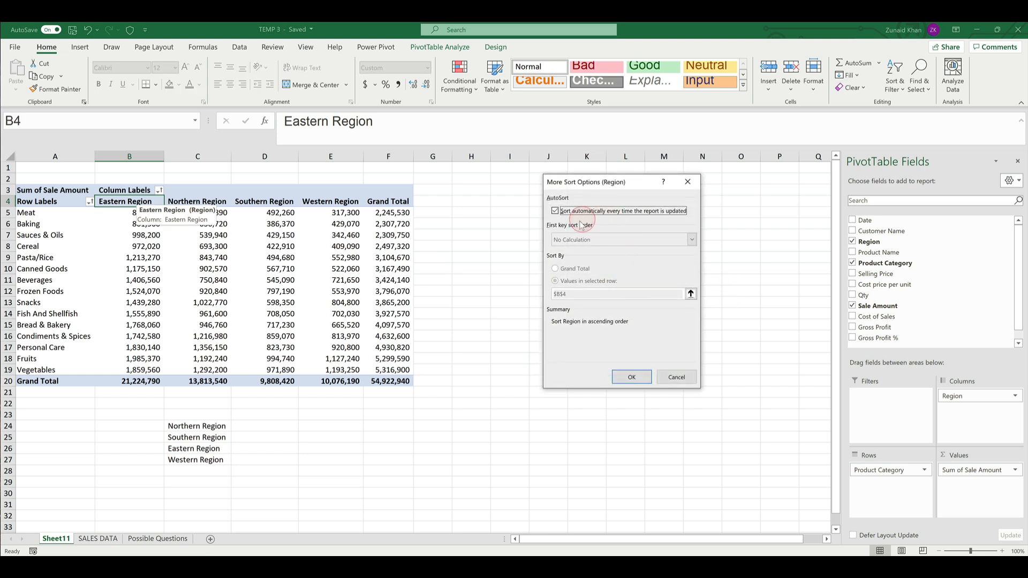
pyautogui.click(556, 212)
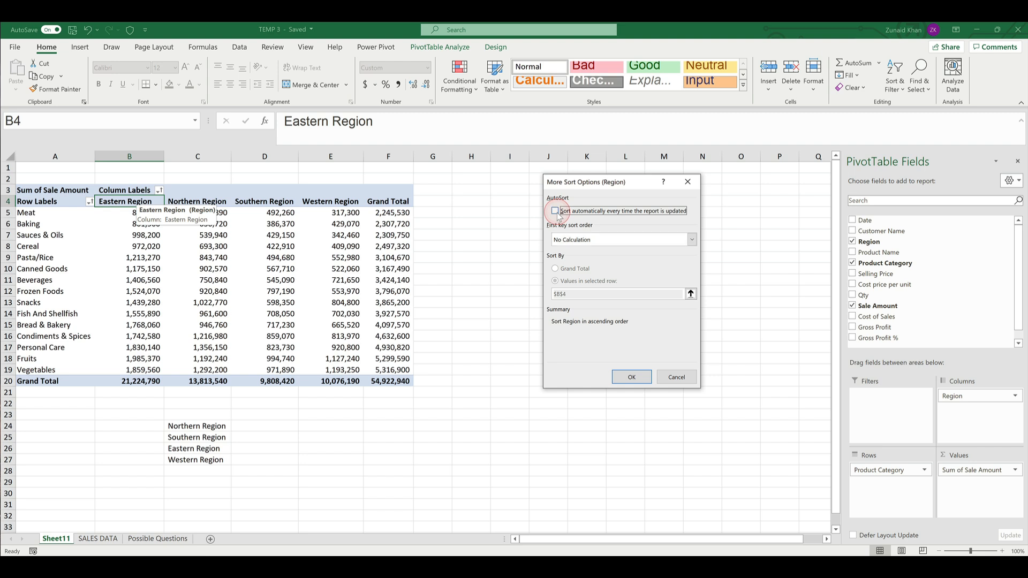
# Set the first key sort order to the Northern, Southern, Eastern, Western Region custom list and apply the ascending Region sort.
pyautogui.click(581, 240)
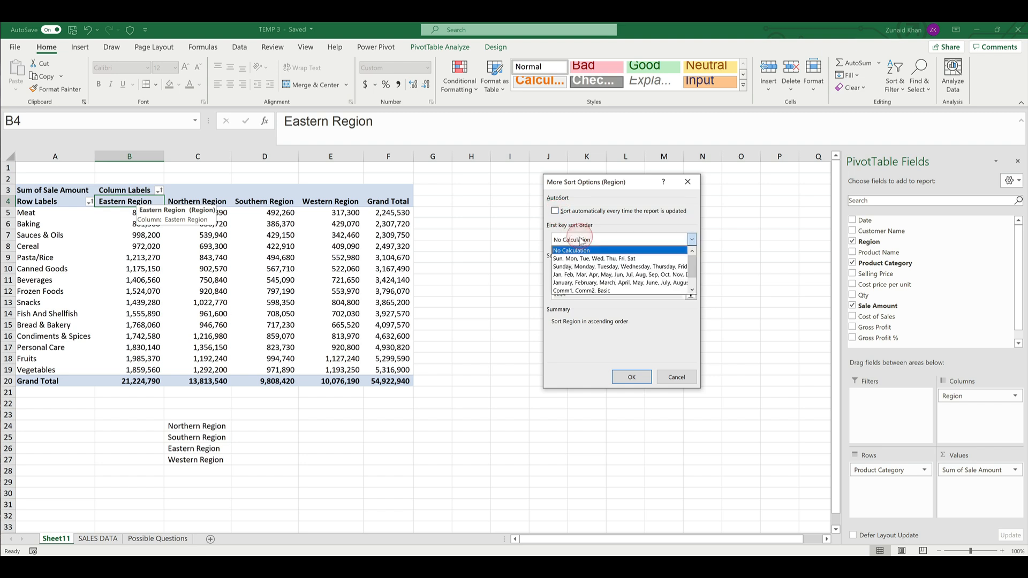
pyautogui.click(692, 291)
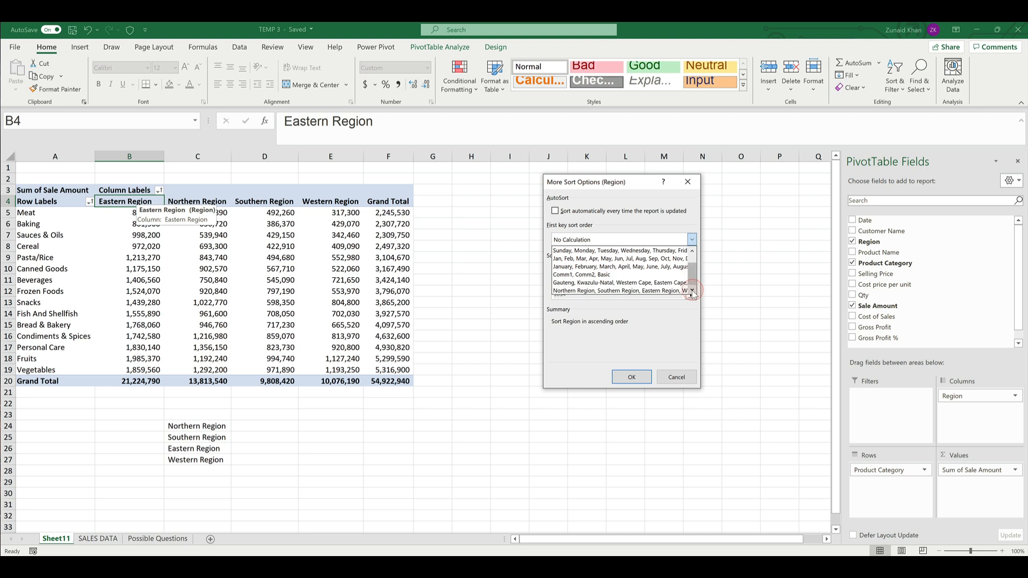
pyautogui.click(586, 292)
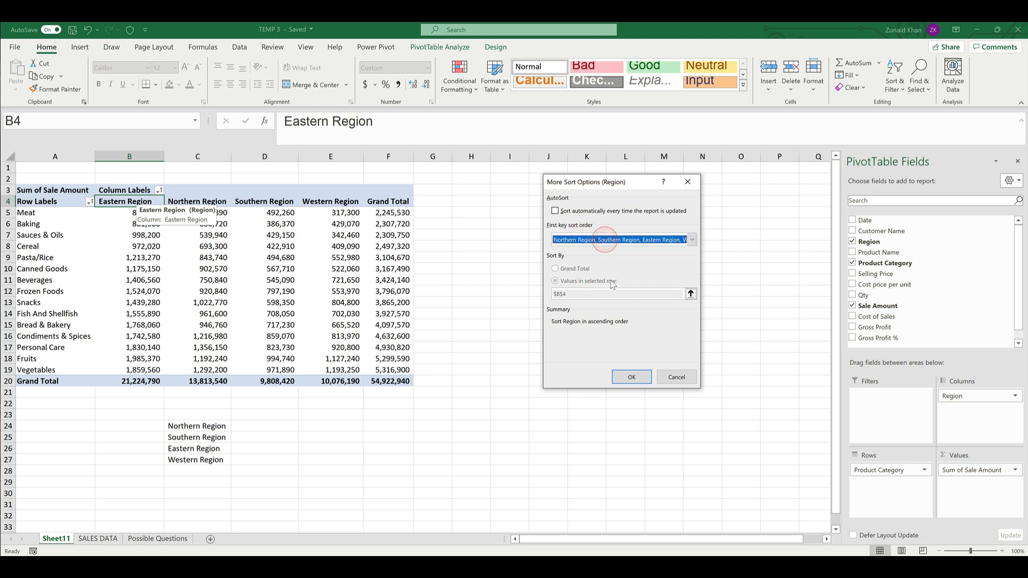
pyautogui.click(633, 378)
pyautogui.click(593, 248)
pyautogui.click(141, 206)
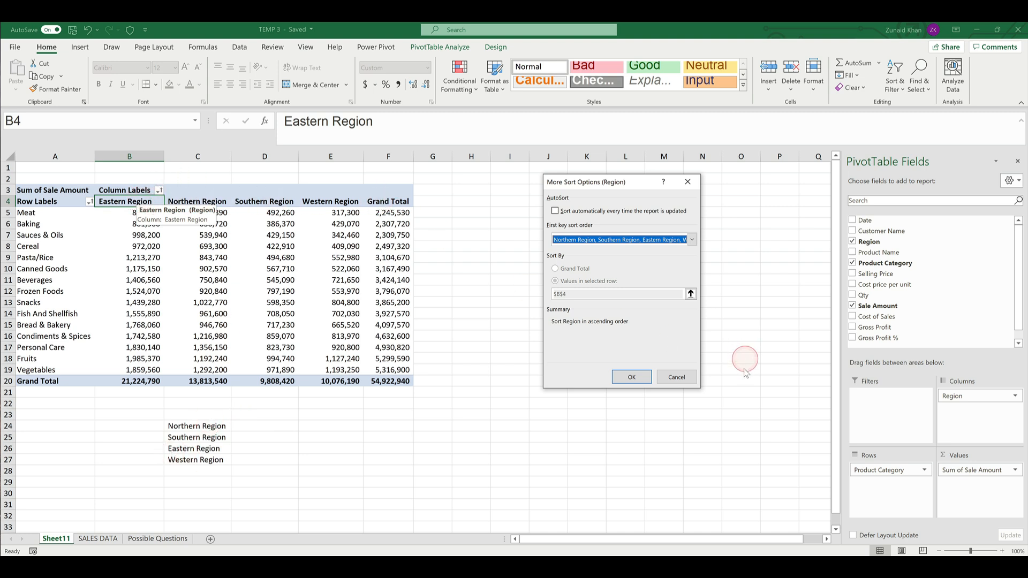
pyautogui.click(632, 378)
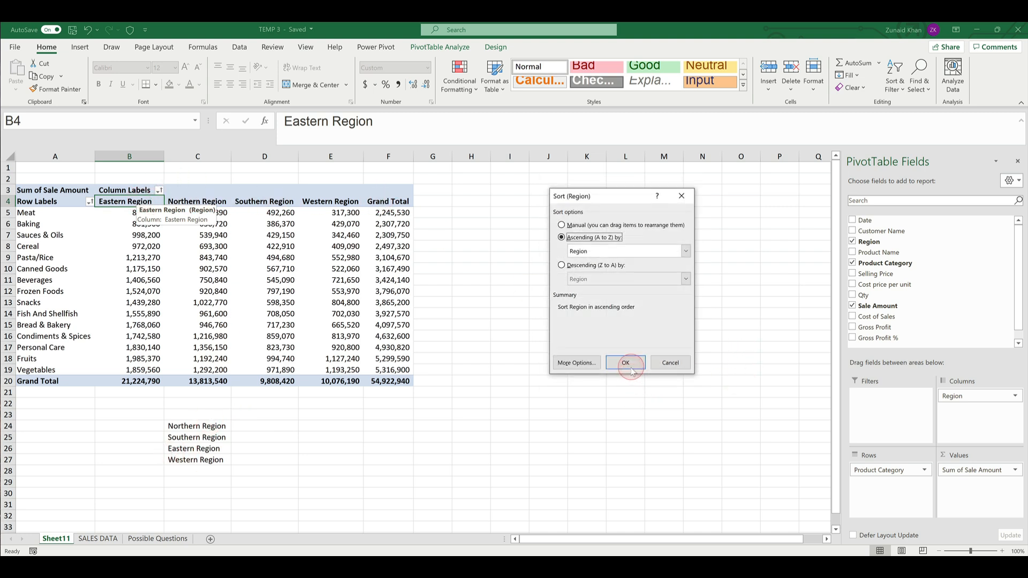
pyautogui.click(632, 372)
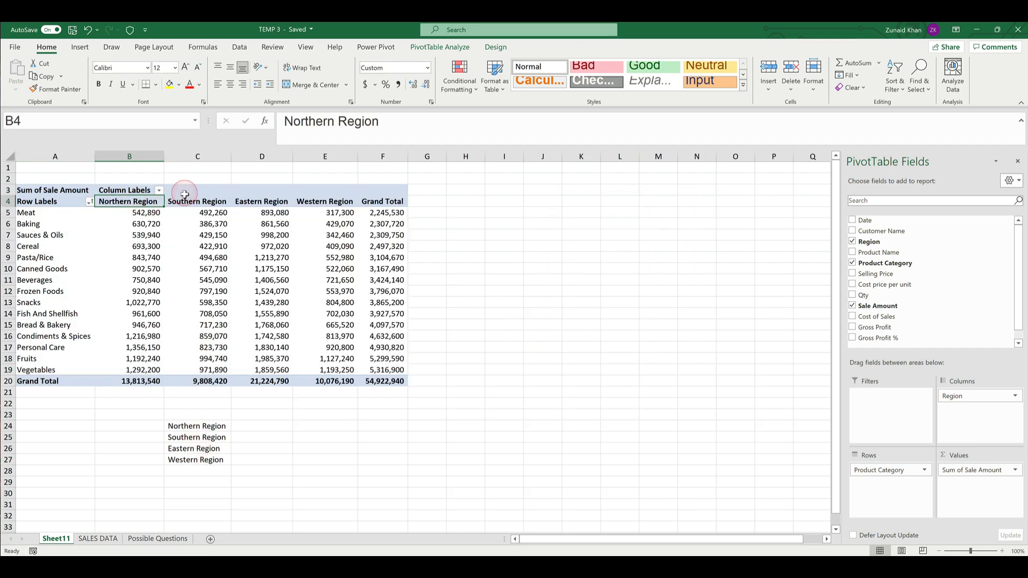
pyautogui.click(217, 201)
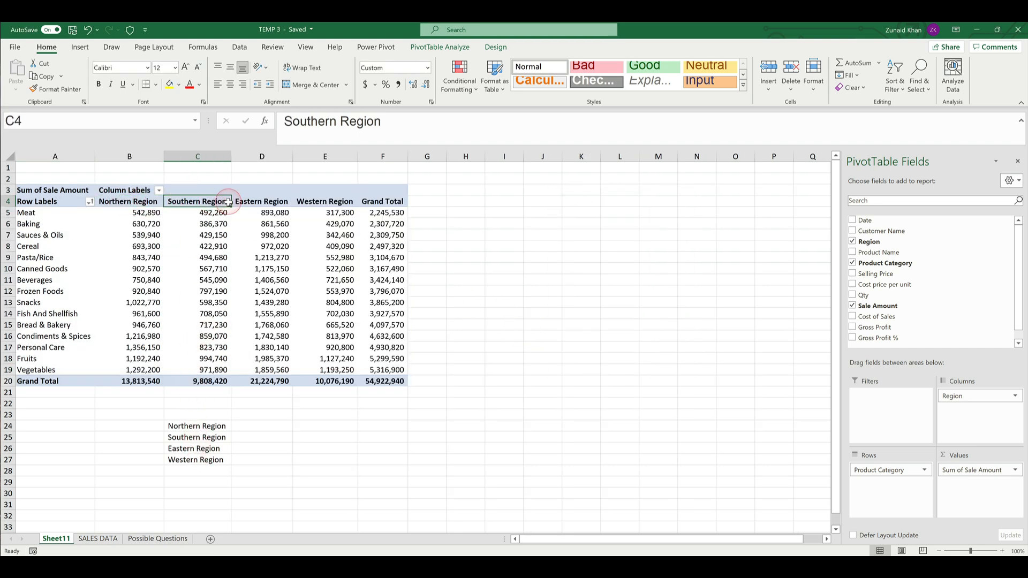
pyautogui.click(260, 201)
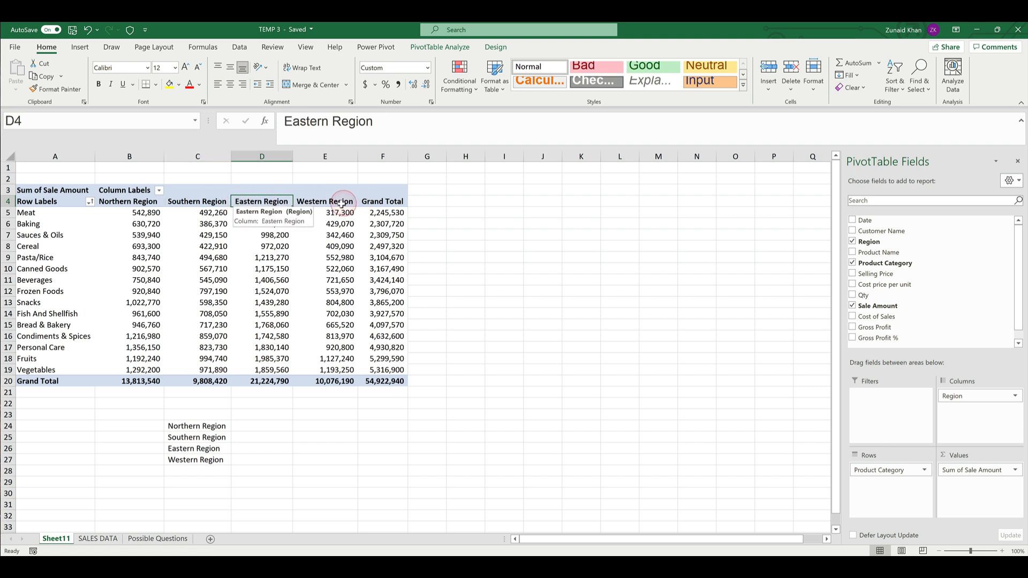